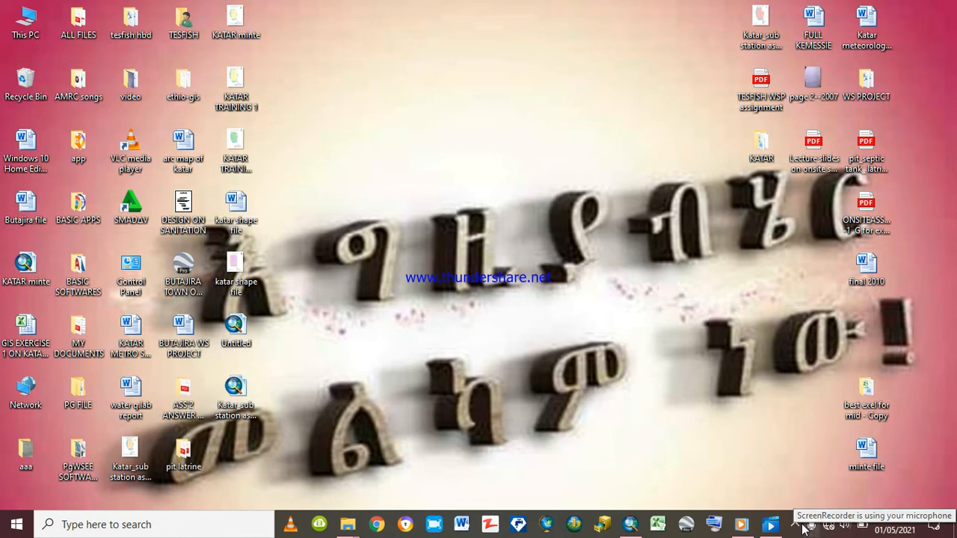
pyautogui.click(795, 523)
pyautogui.moveTo(794, 521)
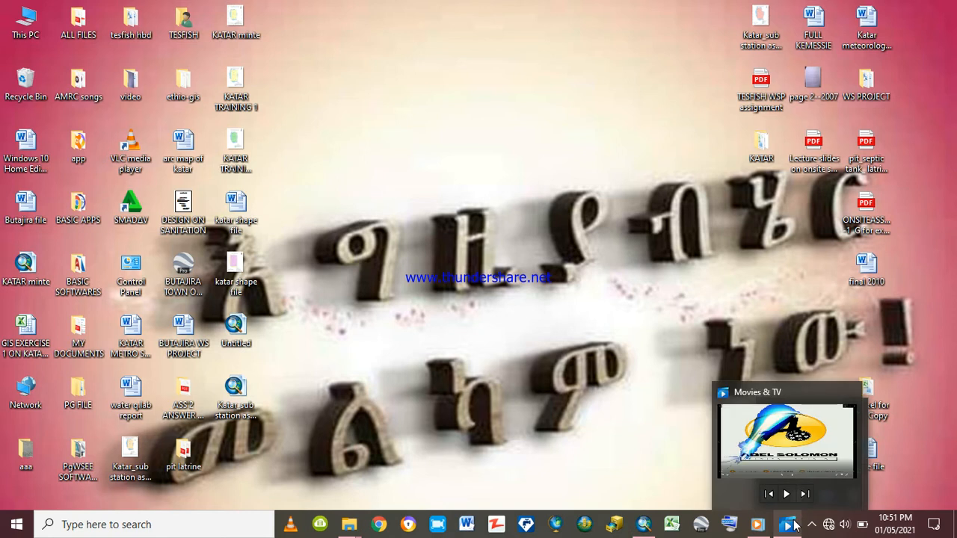
pyautogui.click(812, 527)
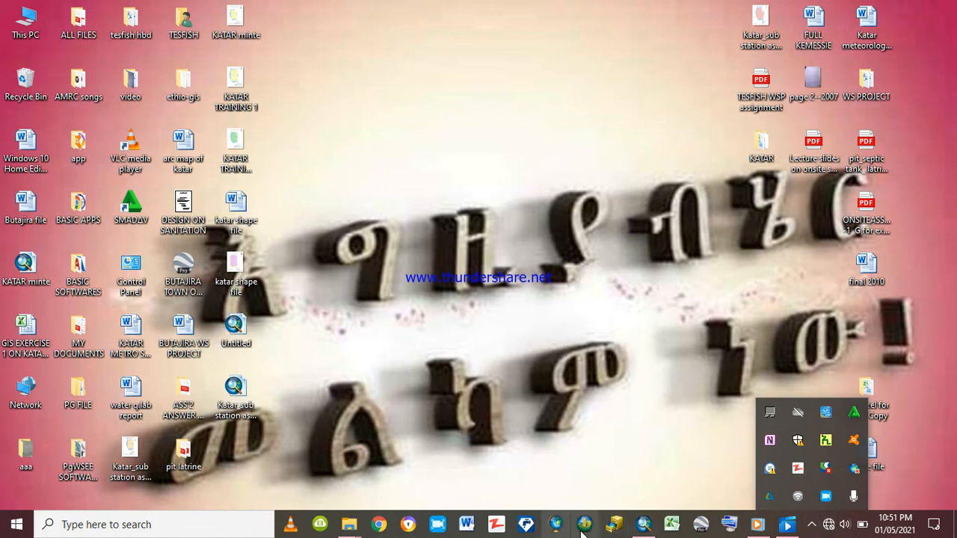
# In ArcMap, create a new document from the Blank Map template and display it in data view
pyautogui.moveTo(647, 530)
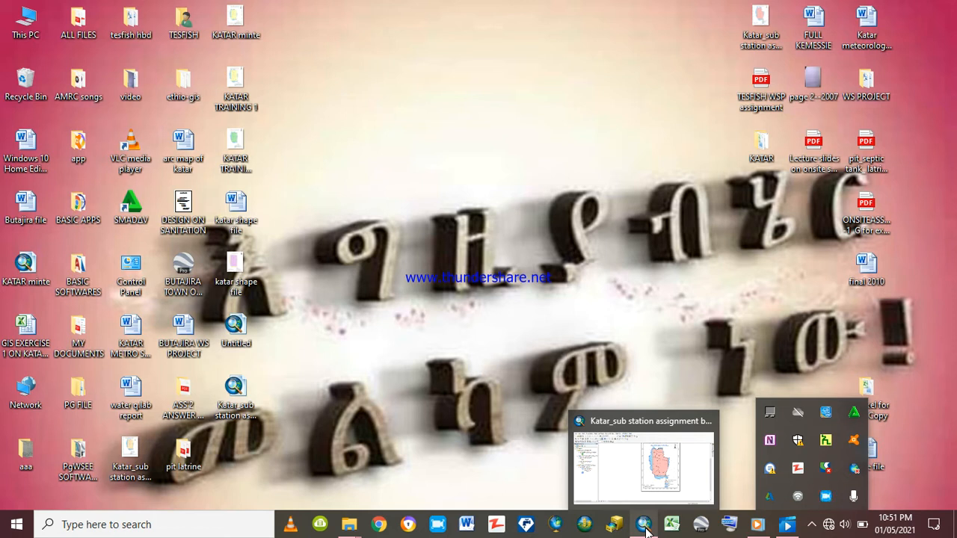
pyautogui.click(644, 526)
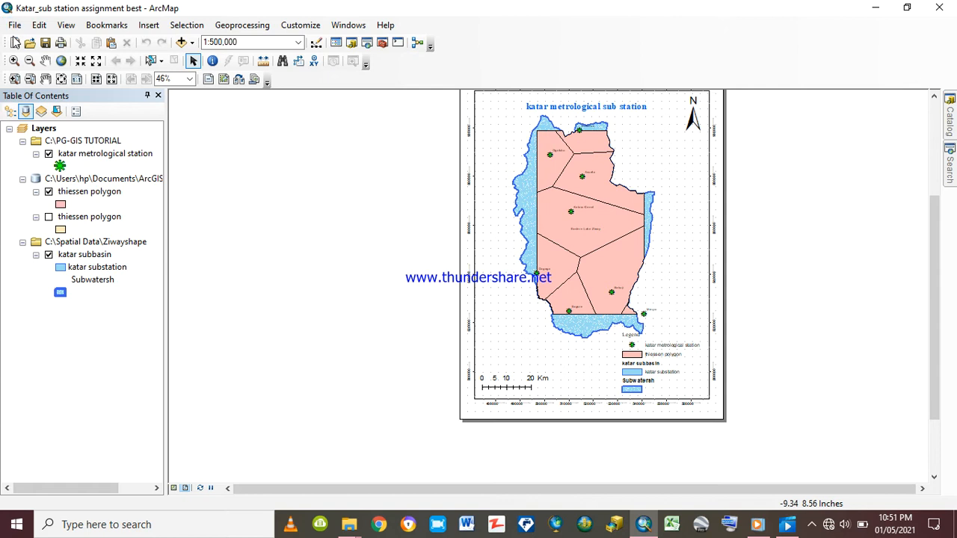
pyautogui.click(15, 43)
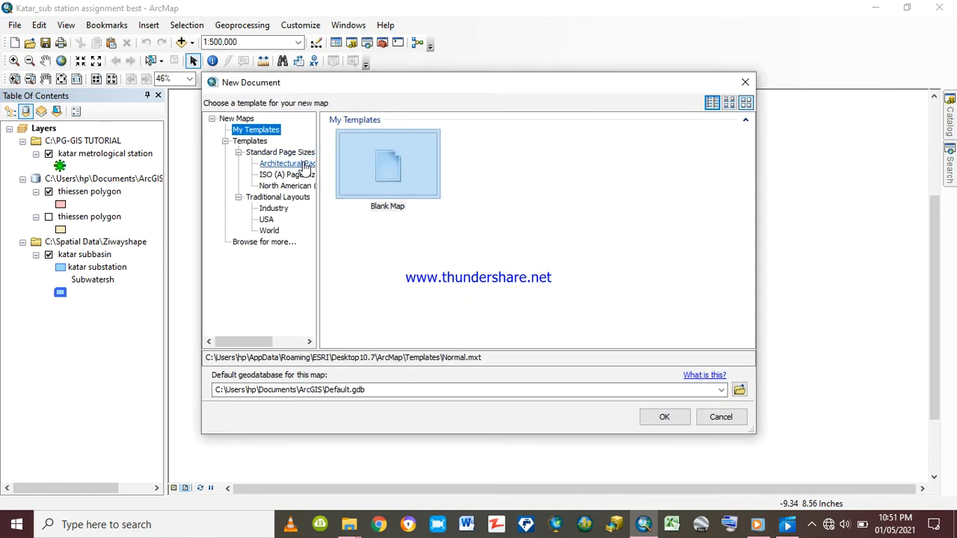
pyautogui.click(384, 172)
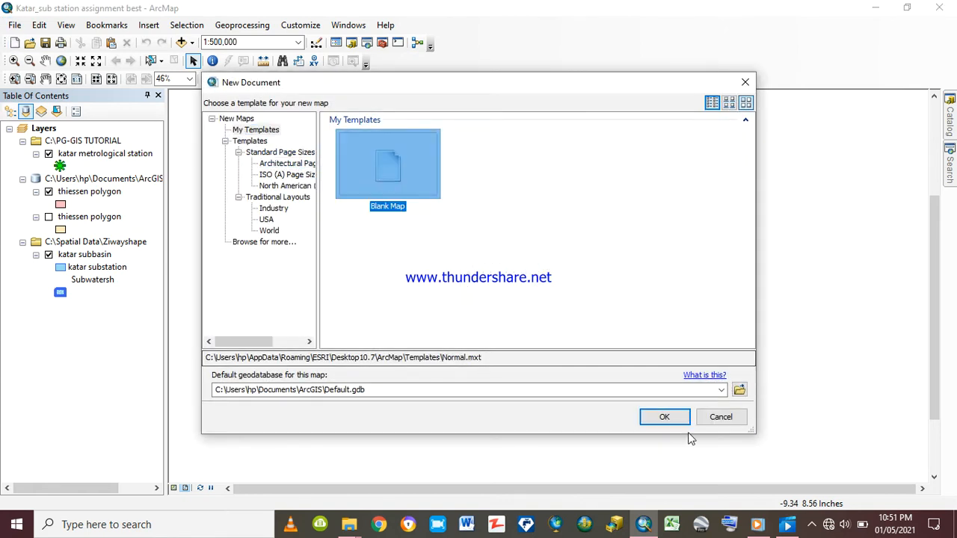
pyautogui.click(666, 419)
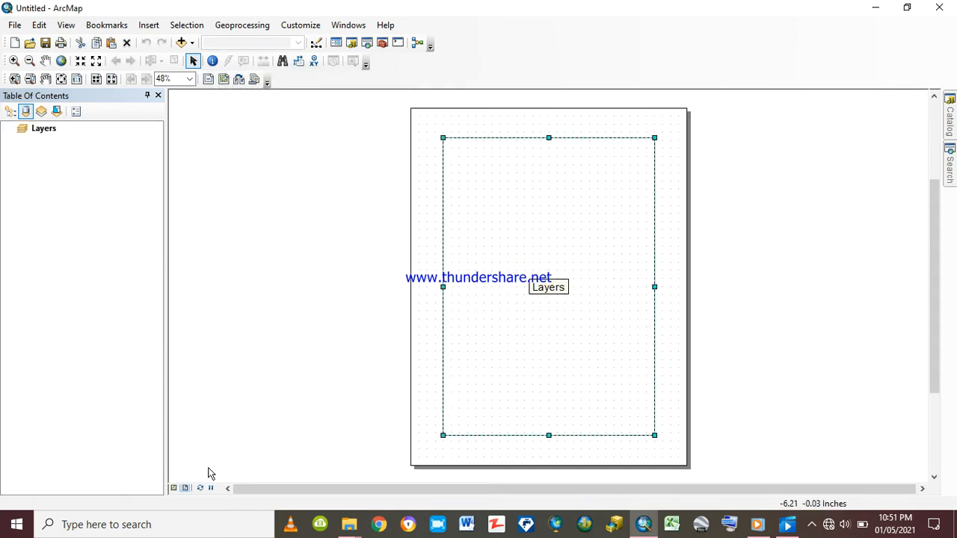
pyautogui.click(175, 488)
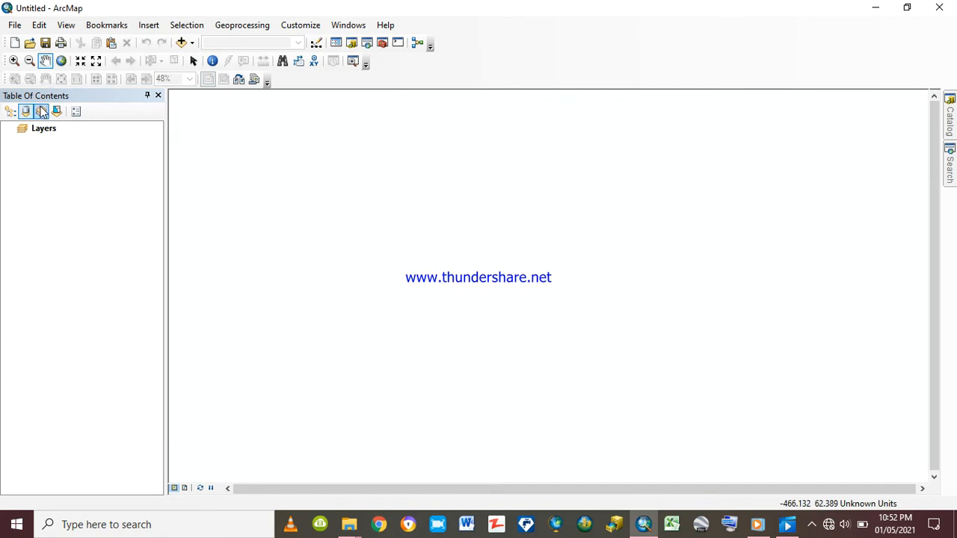
# Set the Layers data frame's coordinate system to the projected WGS 1984 UTM Zone 37N, Northern Hemisphere
pyautogui.rightClick(41, 132)
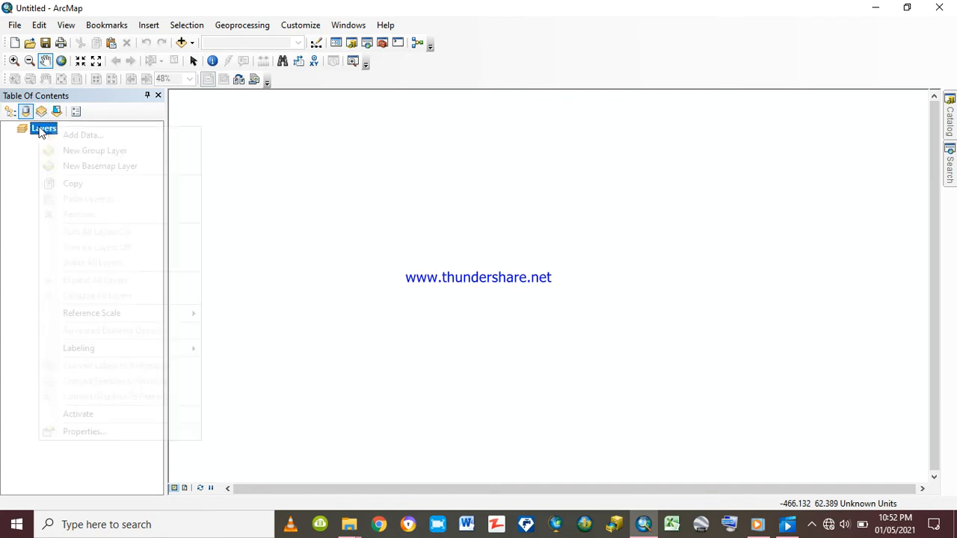
pyautogui.click(75, 431)
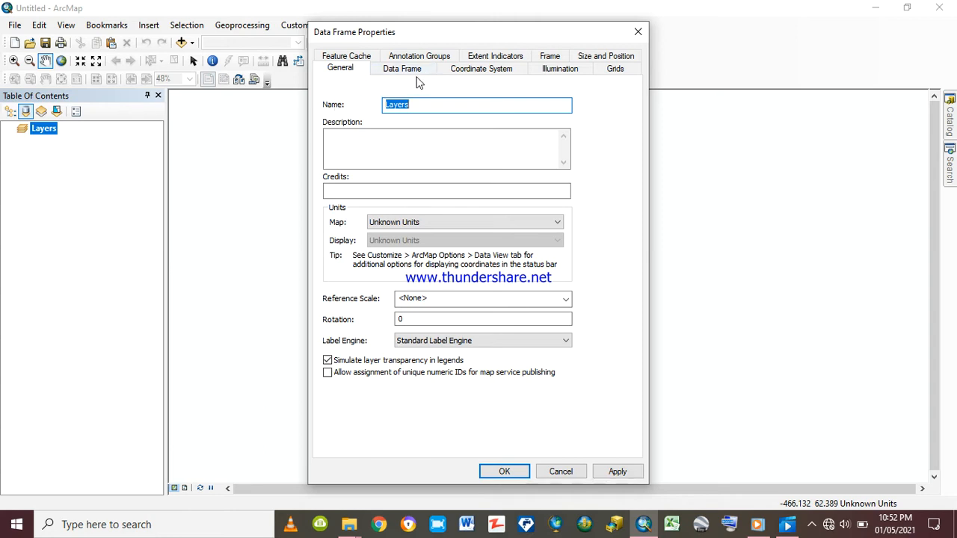
pyautogui.click(489, 69)
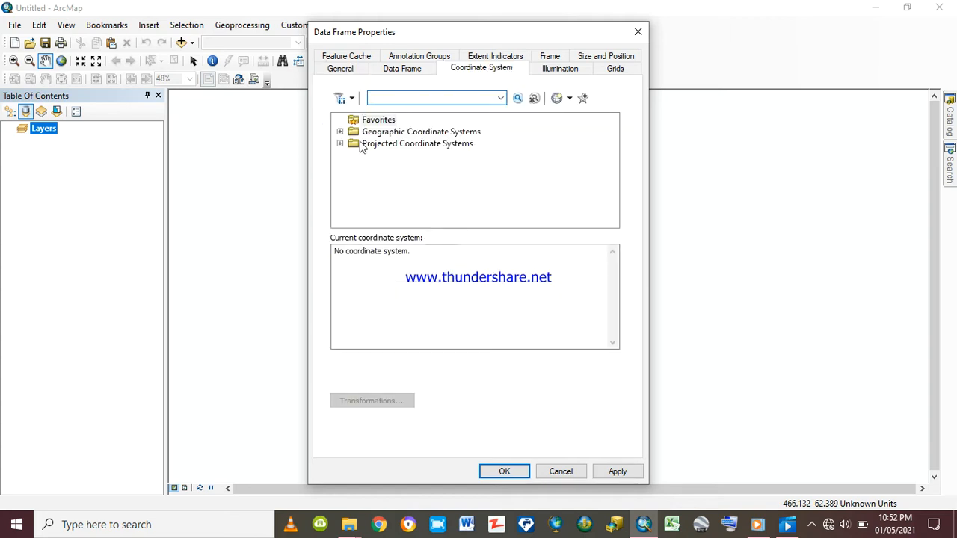
pyautogui.click(339, 142)
pyautogui.scroll(-2, 365, 178)
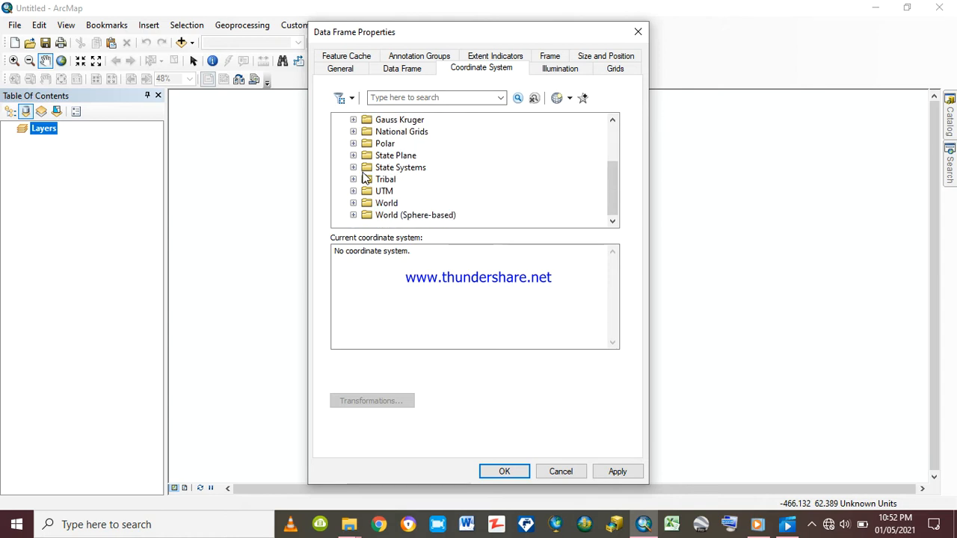
pyautogui.click(353, 191)
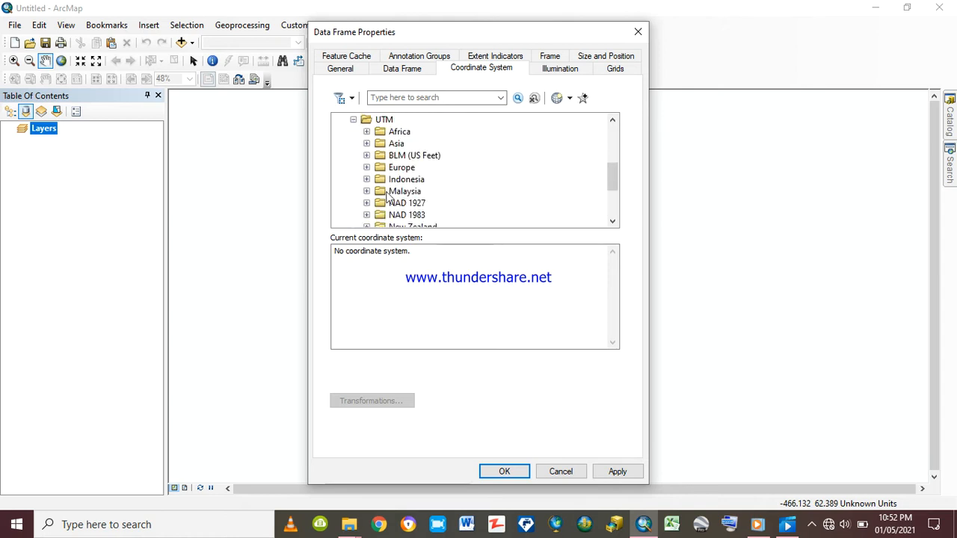
pyautogui.scroll(-3, 388, 196)
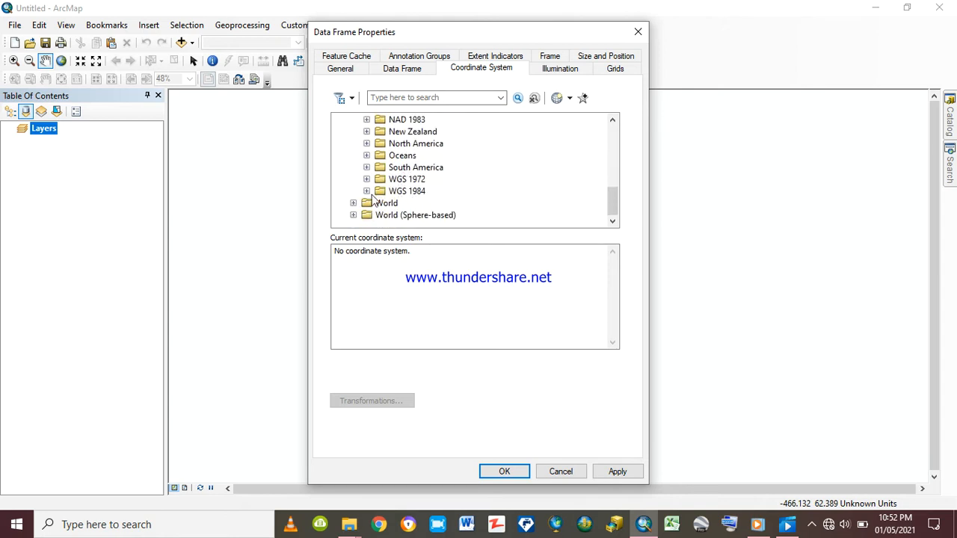
pyautogui.click(366, 191)
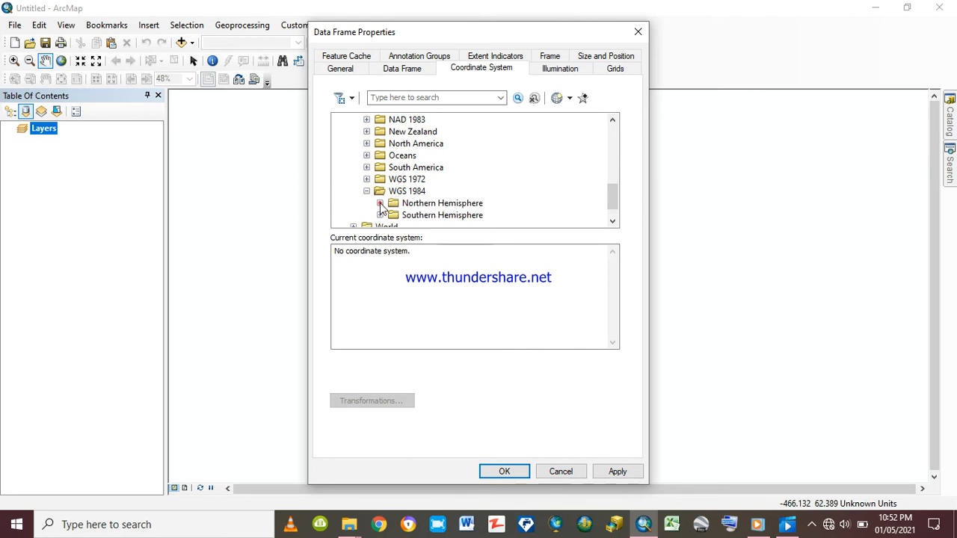
pyautogui.click(380, 204)
pyautogui.scroll(-3, 471, 182)
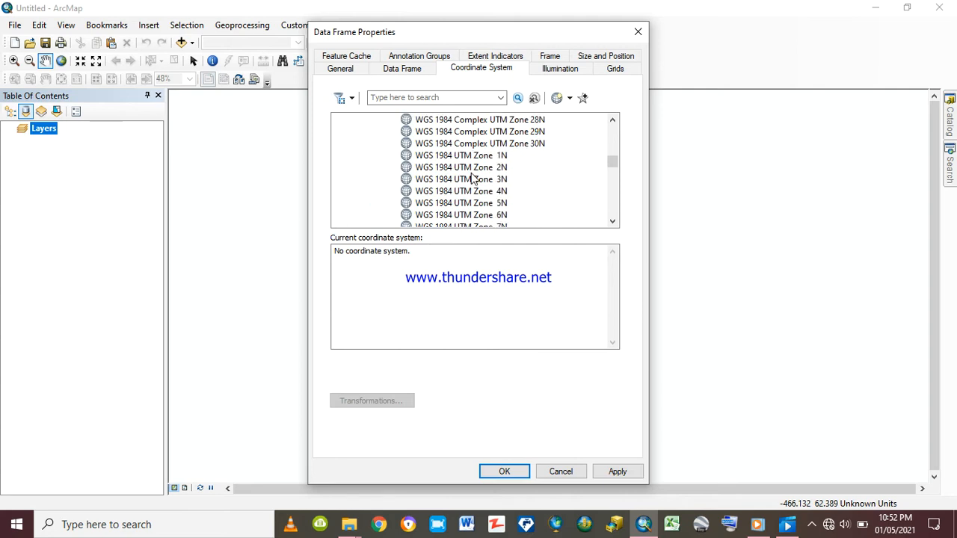
pyautogui.scroll(-4, 473, 182)
pyautogui.scroll(-7, 472, 177)
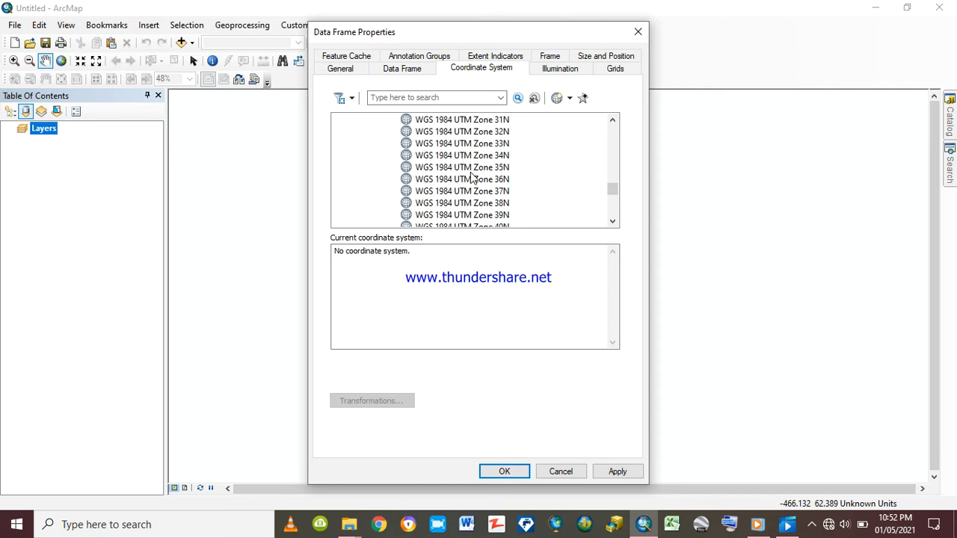
pyautogui.click(476, 192)
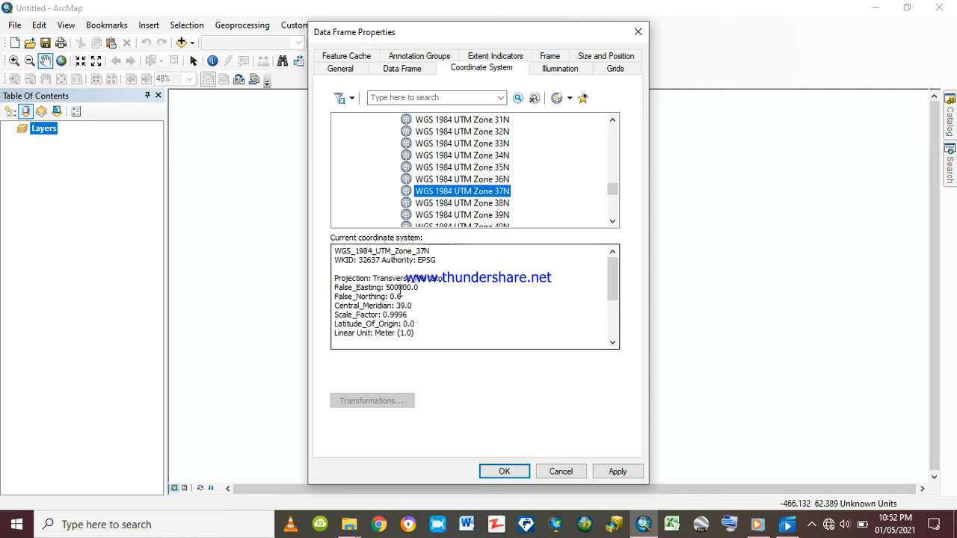
pyautogui.click(615, 472)
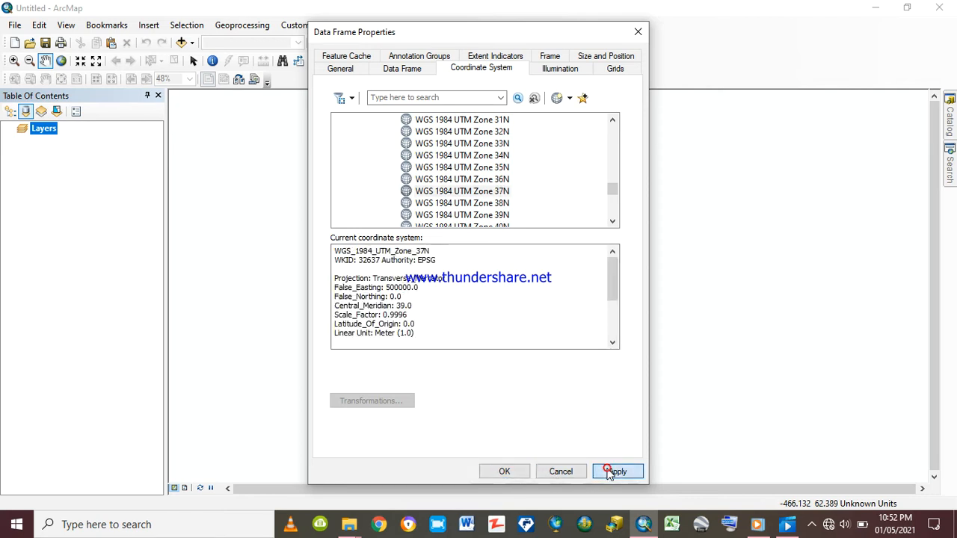
pyautogui.click(505, 471)
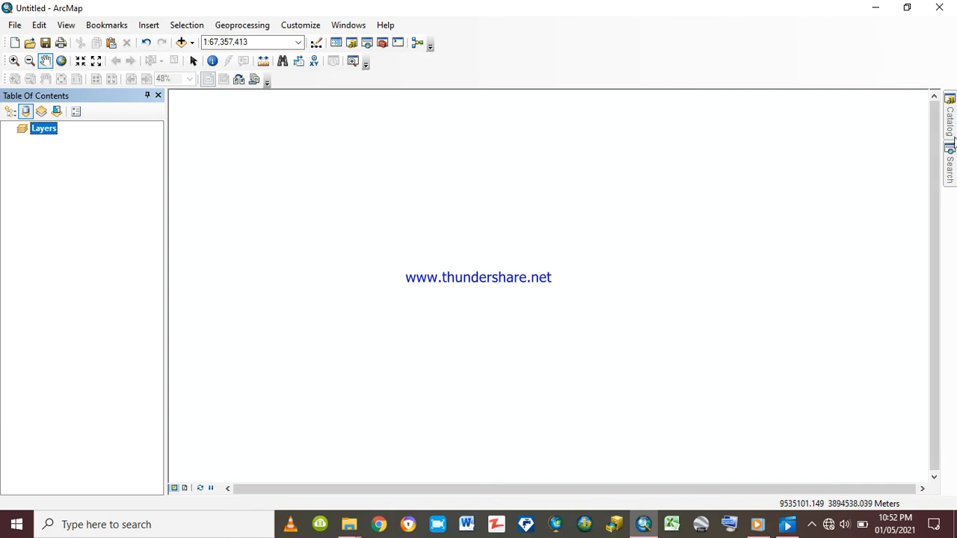
# Add Ziway_sub-basin.shp from C:\Spatial Data\Ziwayshape to the map, dismissing the geographic coordinate system warning
pyautogui.click(951, 119)
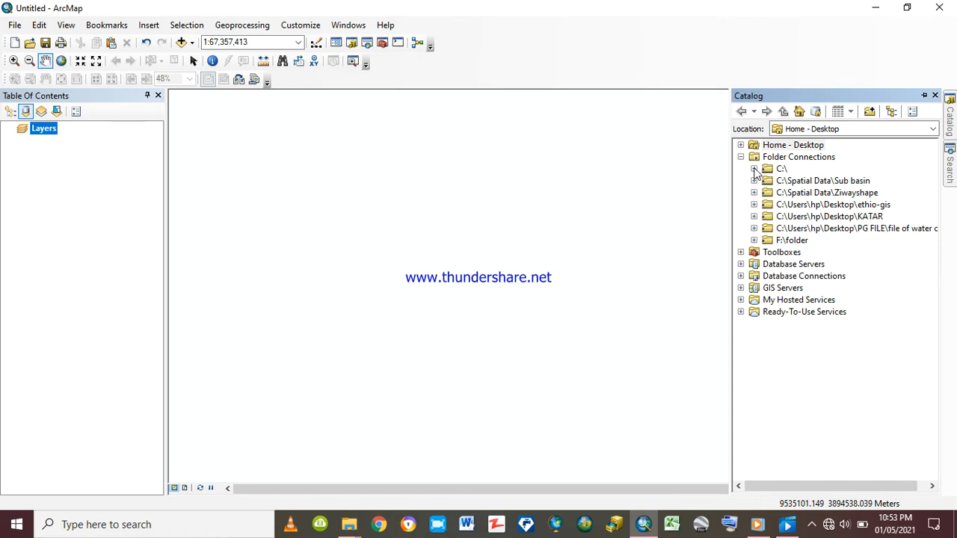
pyautogui.click(754, 169)
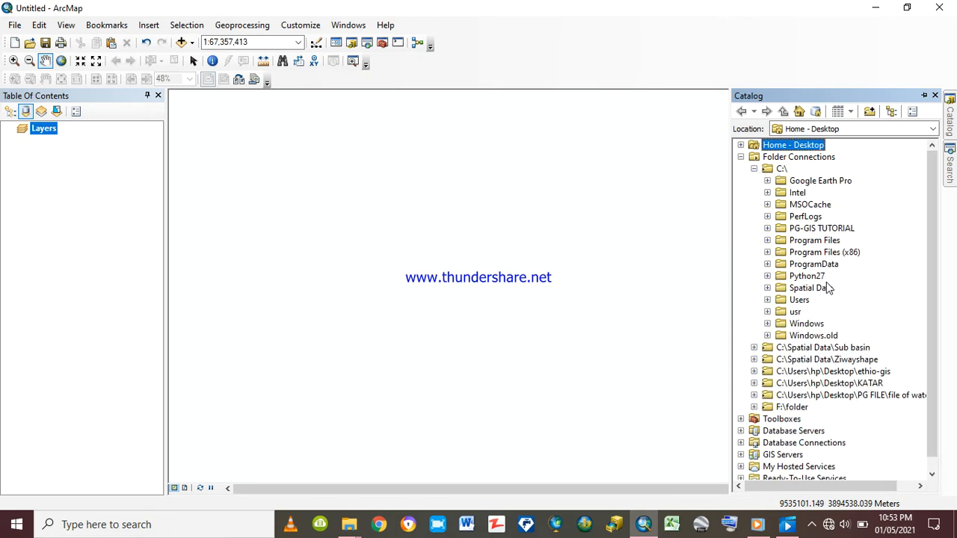
pyautogui.click(768, 290)
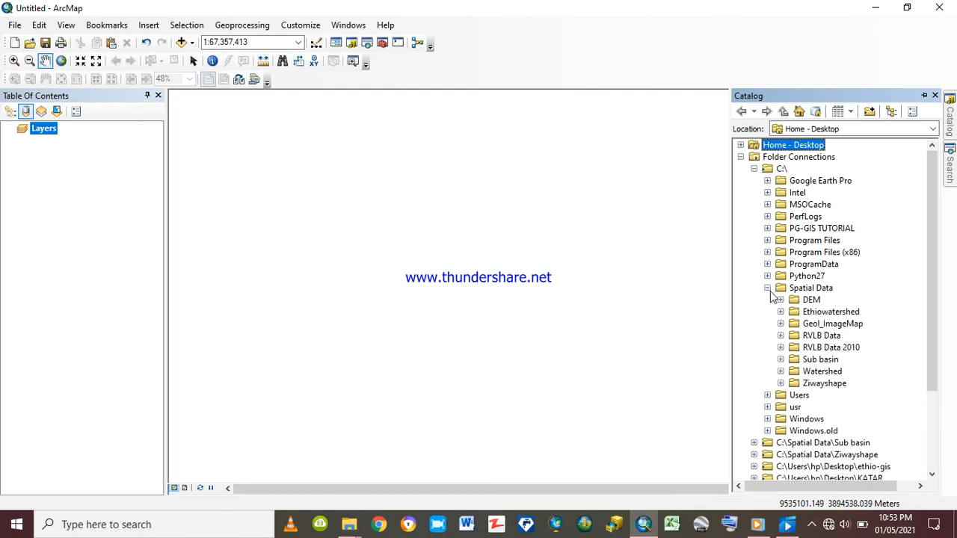
pyautogui.click(780, 384)
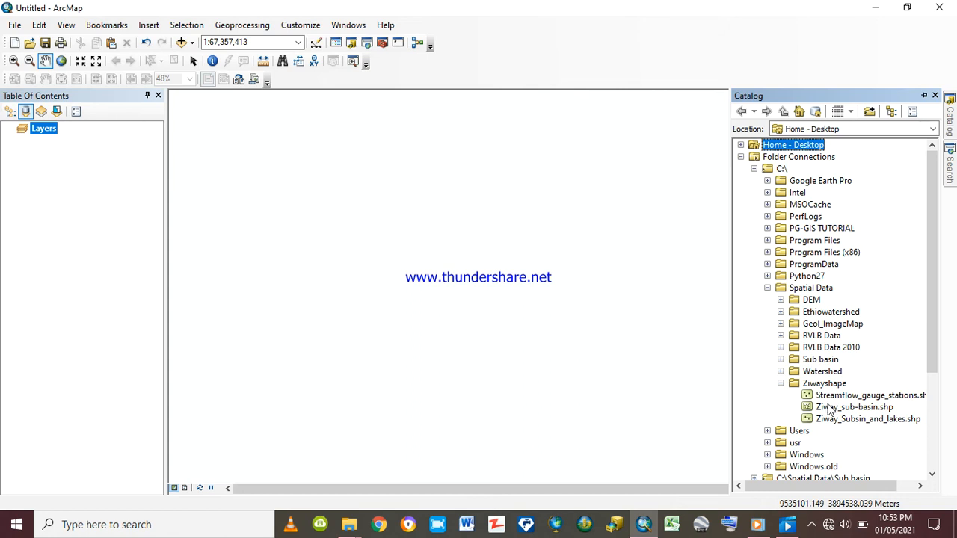
pyautogui.moveTo(827, 407); pyautogui.dragTo(32, 154)
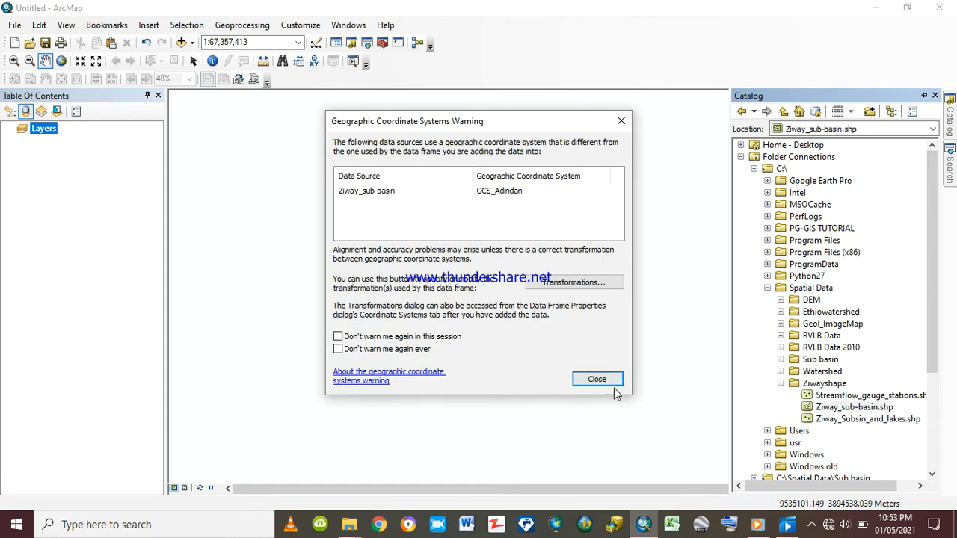
pyautogui.click(595, 379)
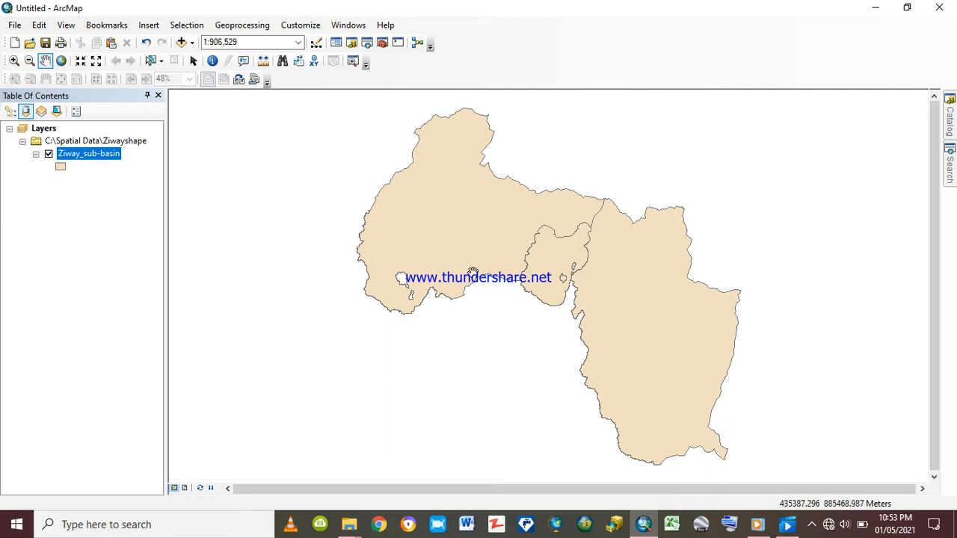
# Select the large eastern polygon of the Ziway_sub-basin layer and create a new layer from the selected feature
pyautogui.moveTo(624, 292); pyautogui.dragTo(521, 298)
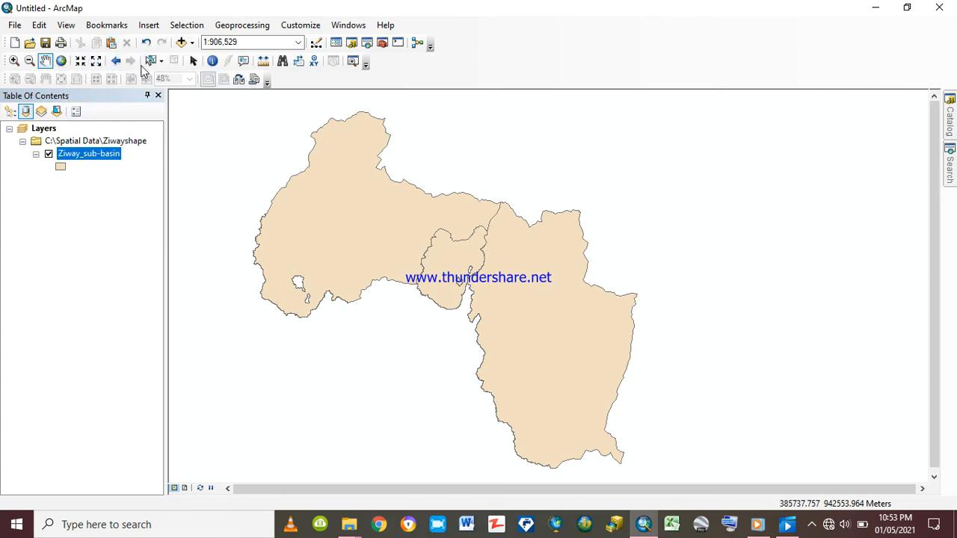
pyautogui.click(150, 61)
pyautogui.click(530, 306)
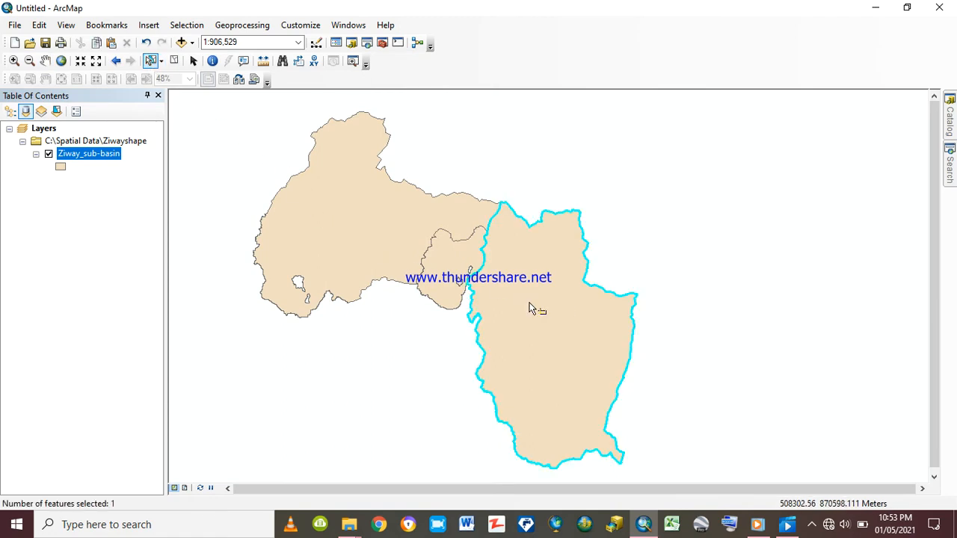
pyautogui.rightClick(77, 152)
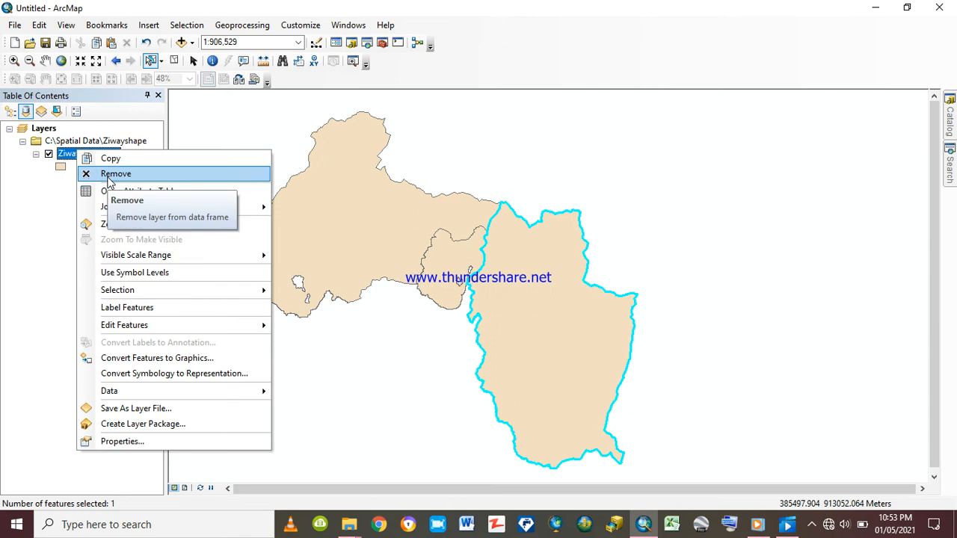
pyautogui.moveTo(114, 213)
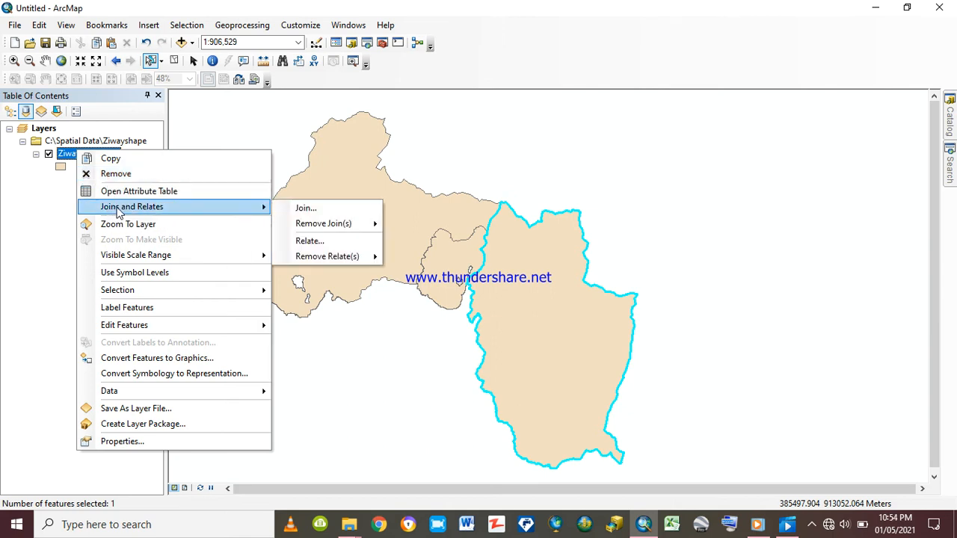
pyautogui.moveTo(168, 295)
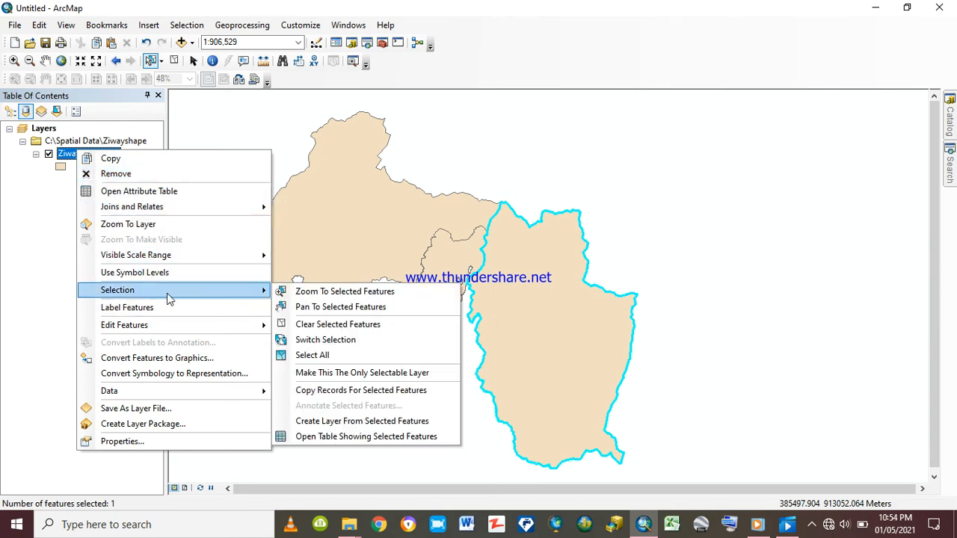
pyautogui.click(324, 423)
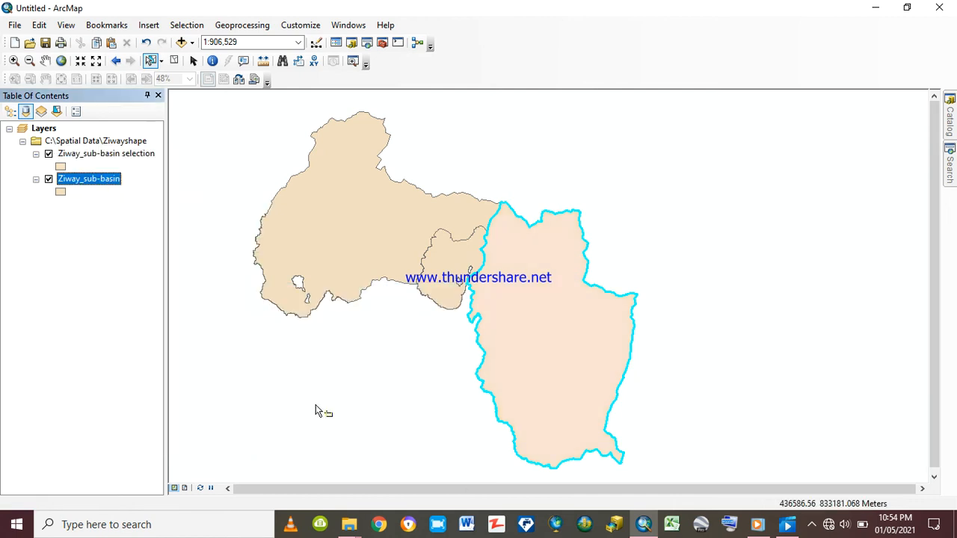
# Hide the original Ziway_sub-basin layer so only the layer made from the selection is displayed
pyautogui.click(48, 179)
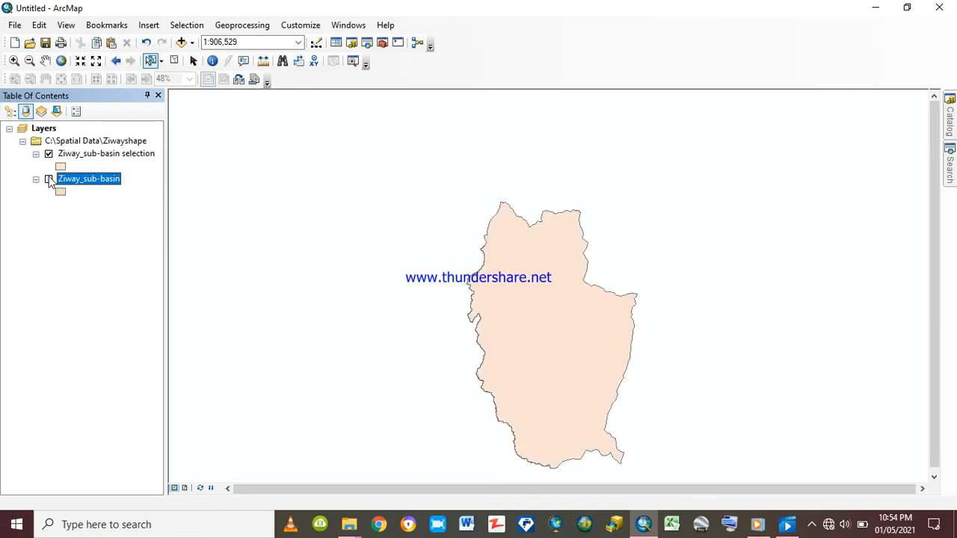
pyautogui.click(49, 179)
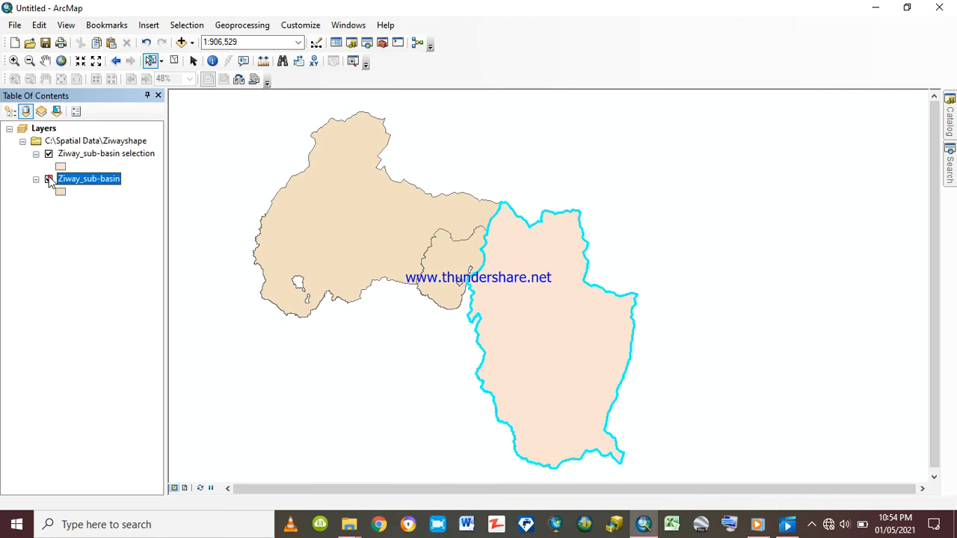
pyautogui.click(49, 179)
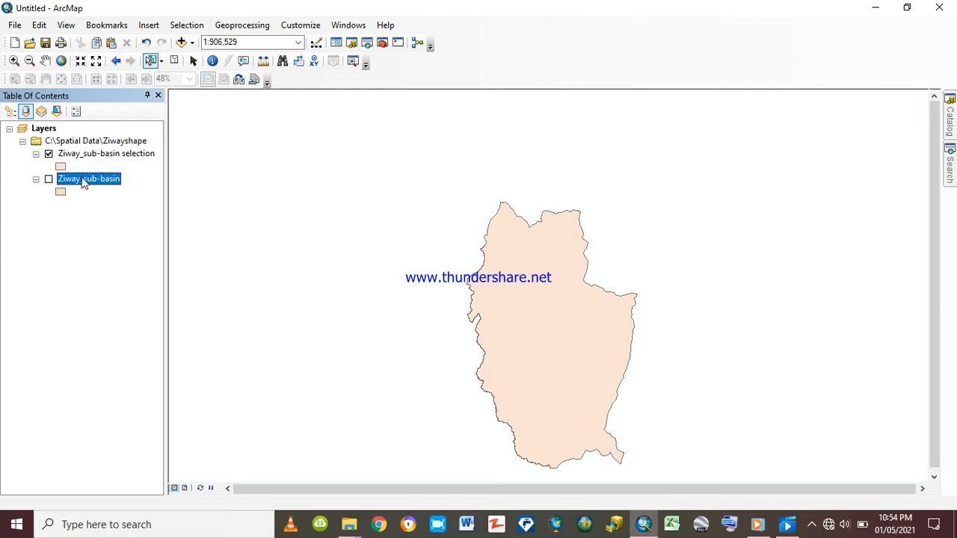
# Remove the original Ziway_sub-basin layer from the map and rename the Ziway_sub-basin selection layer as katar sub basin
pyautogui.rightClick(84, 182)
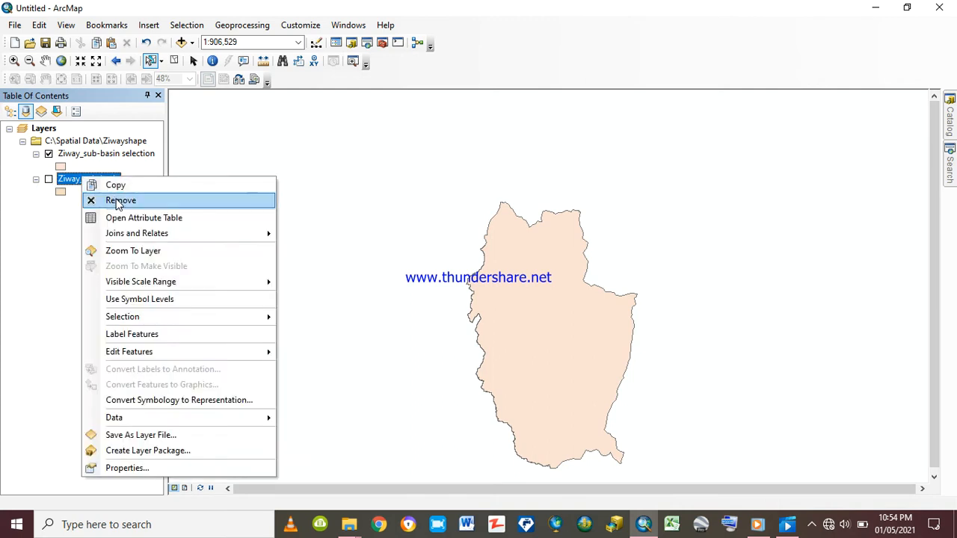
pyautogui.click(116, 200)
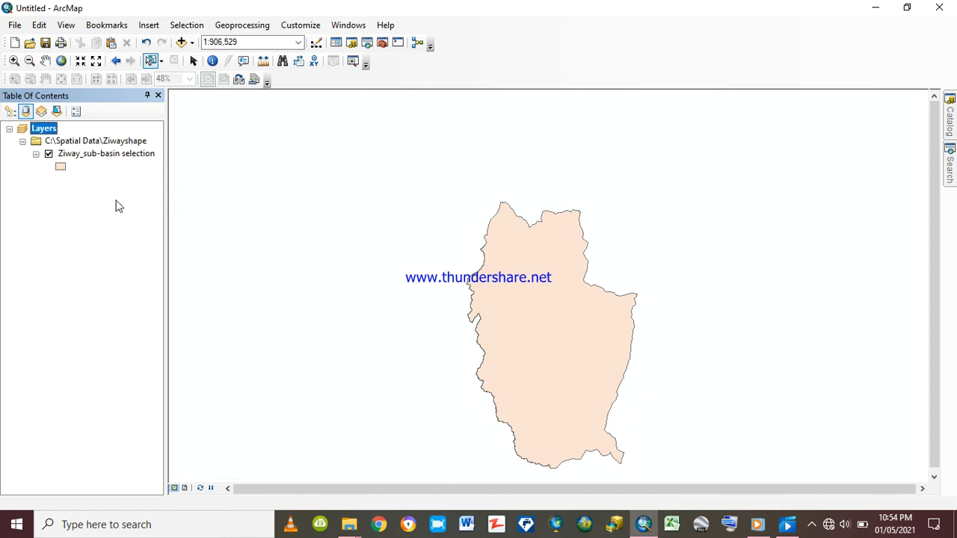
pyautogui.click(80, 155)
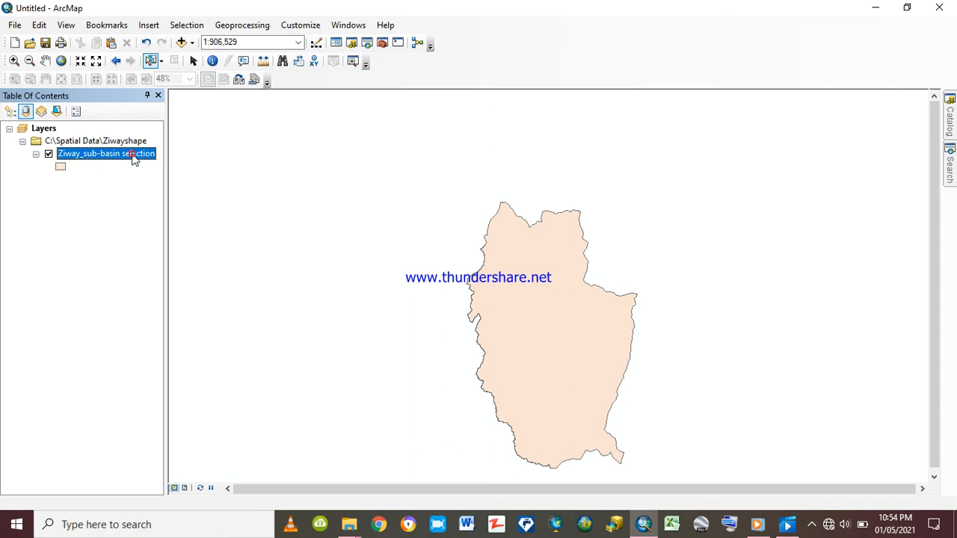
pyautogui.click(133, 157)
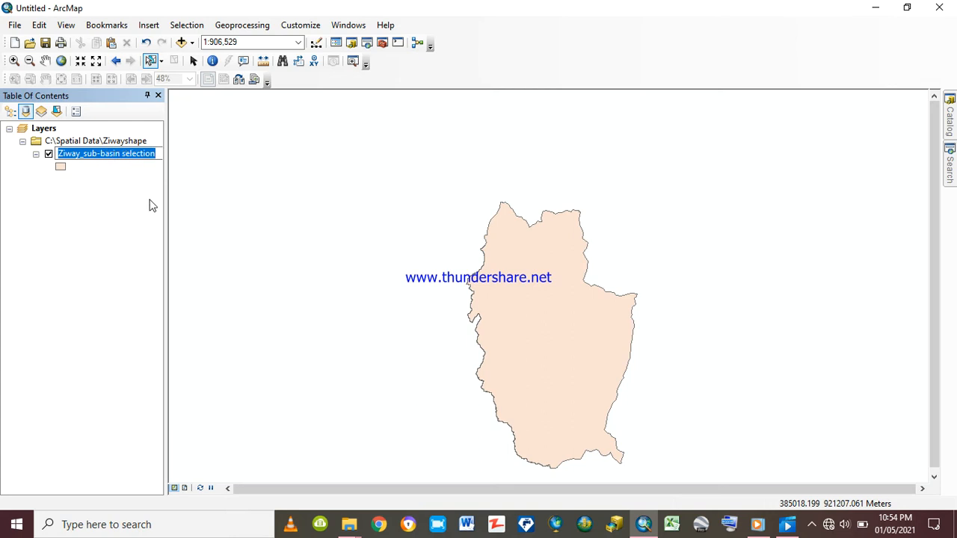
pyautogui.write('ka')
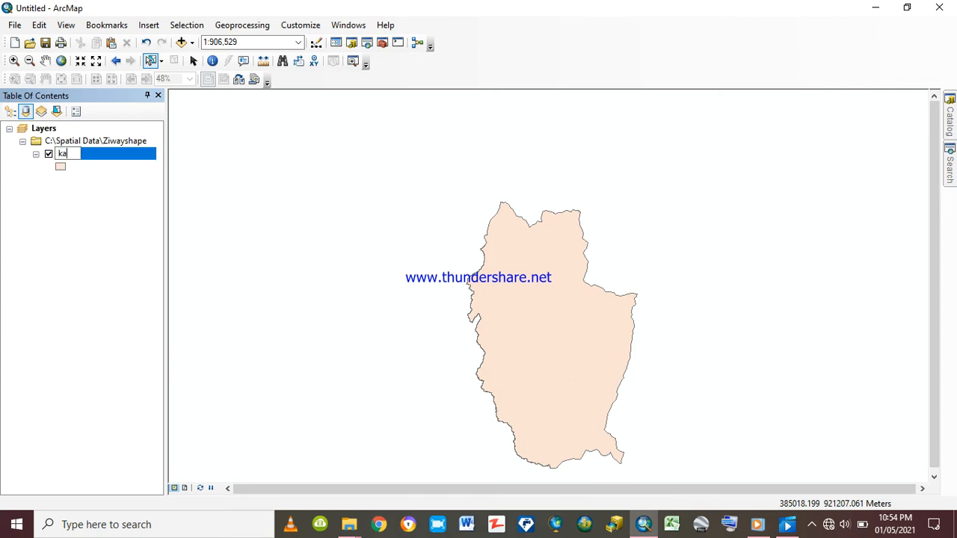
pyautogui.write('tar sub basin')
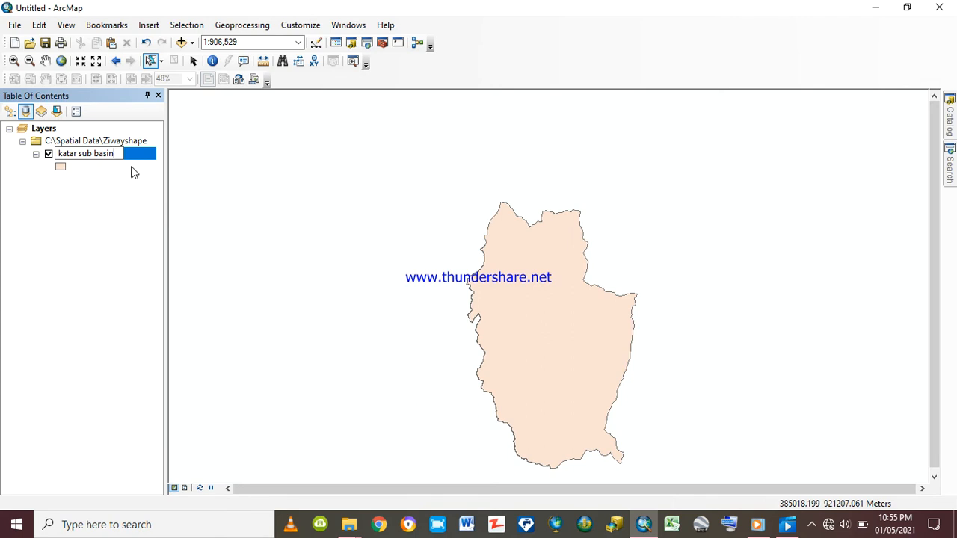
pyautogui.click(133, 169)
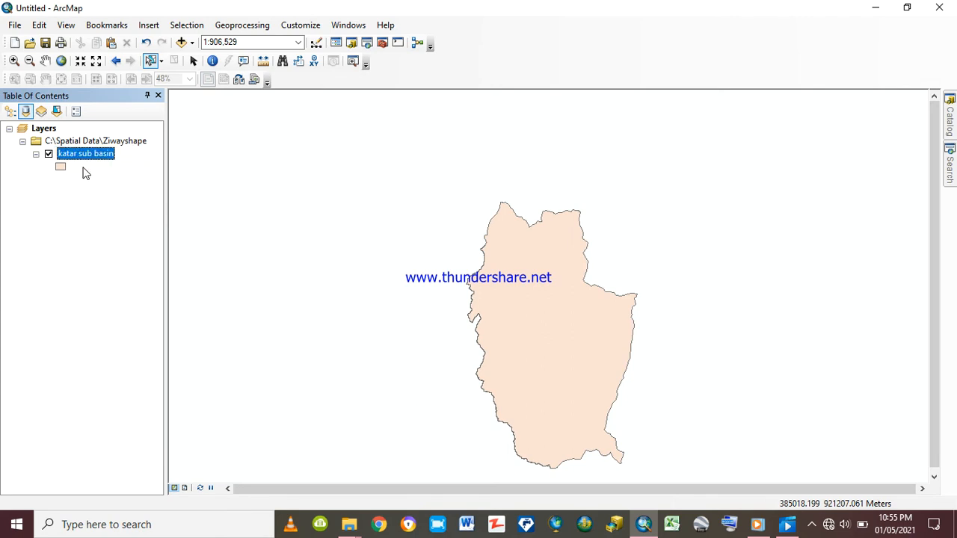
# Symbolize the katar sub basin layer with the ESRI Blue fill and an outline width of 2
pyautogui.click(61, 168)
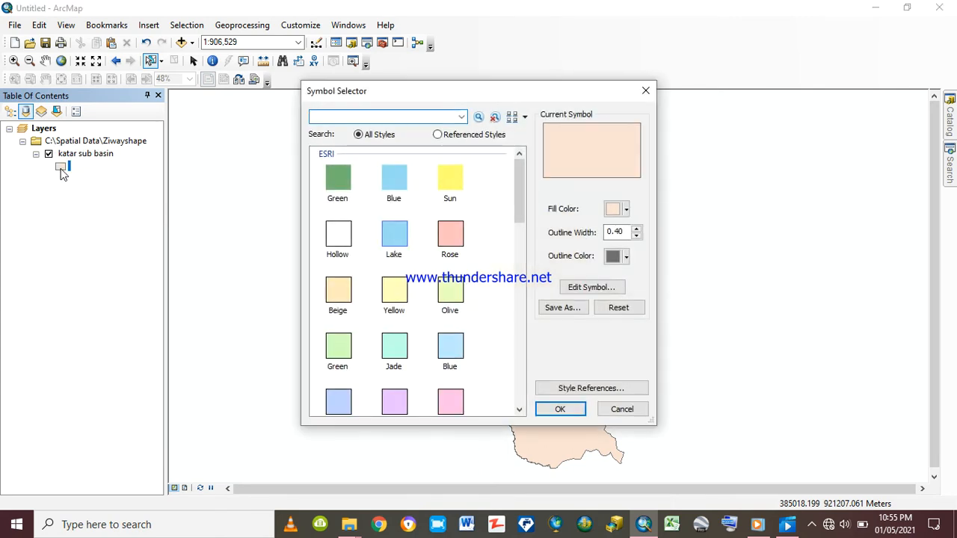
pyautogui.click(392, 183)
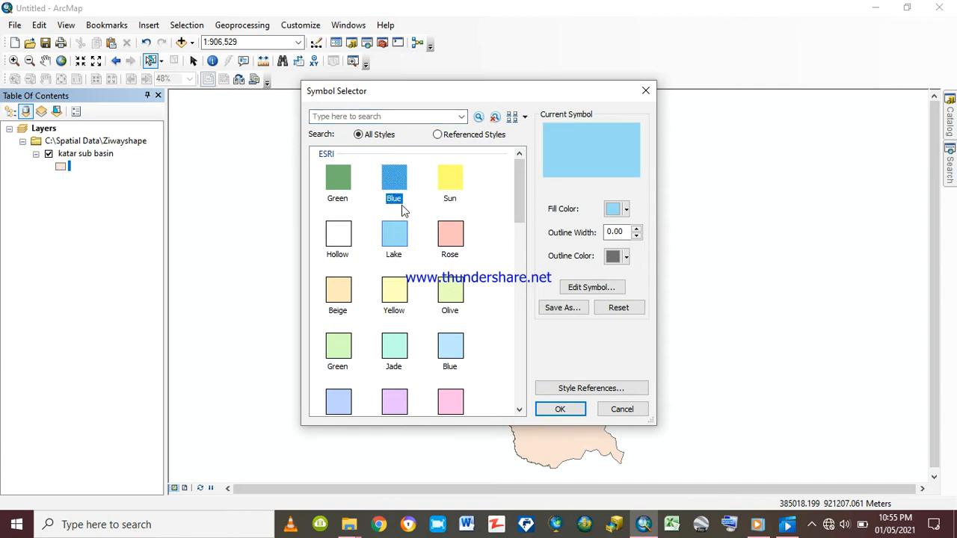
pyautogui.click(636, 229)
pyautogui.click(637, 229)
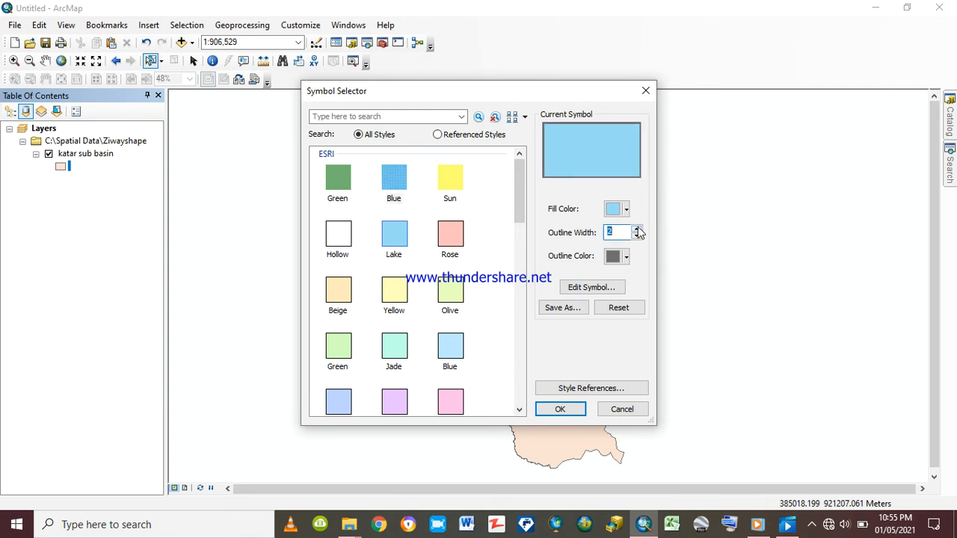
pyautogui.click(559, 410)
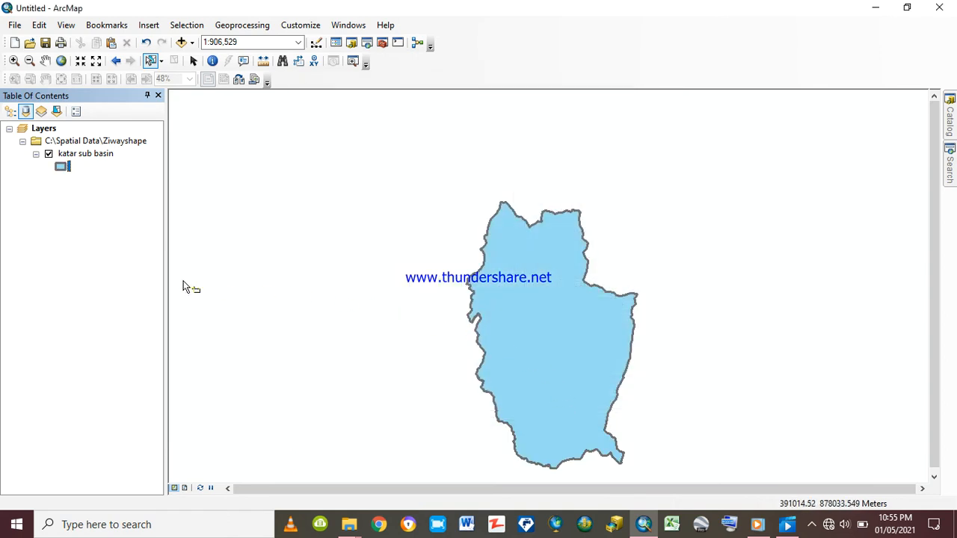
# Add the Sheet1$ table from katar excel.xlsx to the map
pyautogui.click(46, 61)
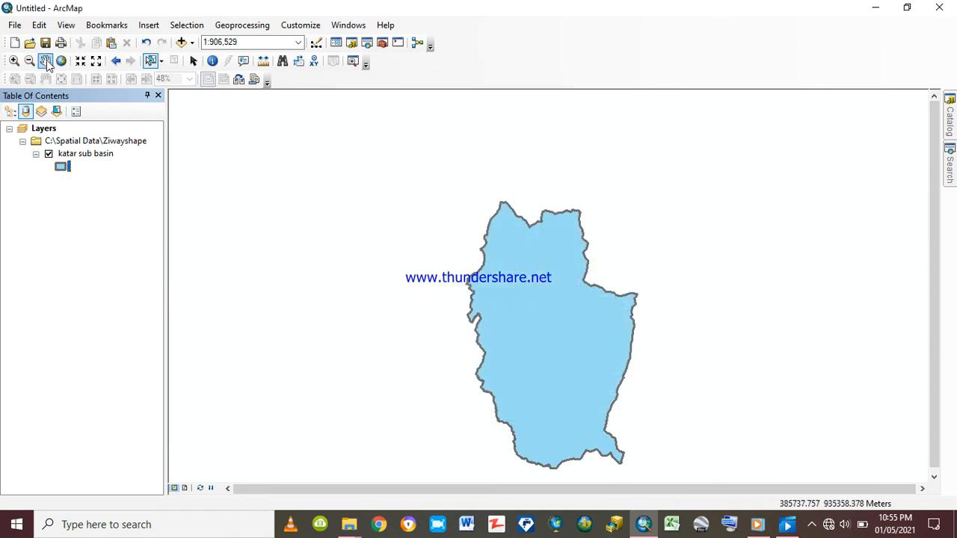
pyautogui.moveTo(574, 352); pyautogui.dragTo(514, 282)
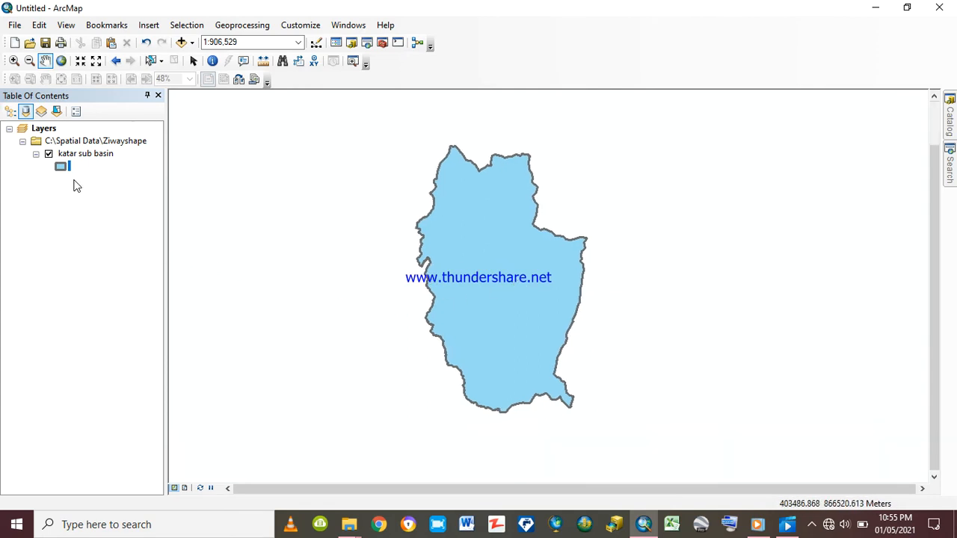
pyautogui.click(181, 43)
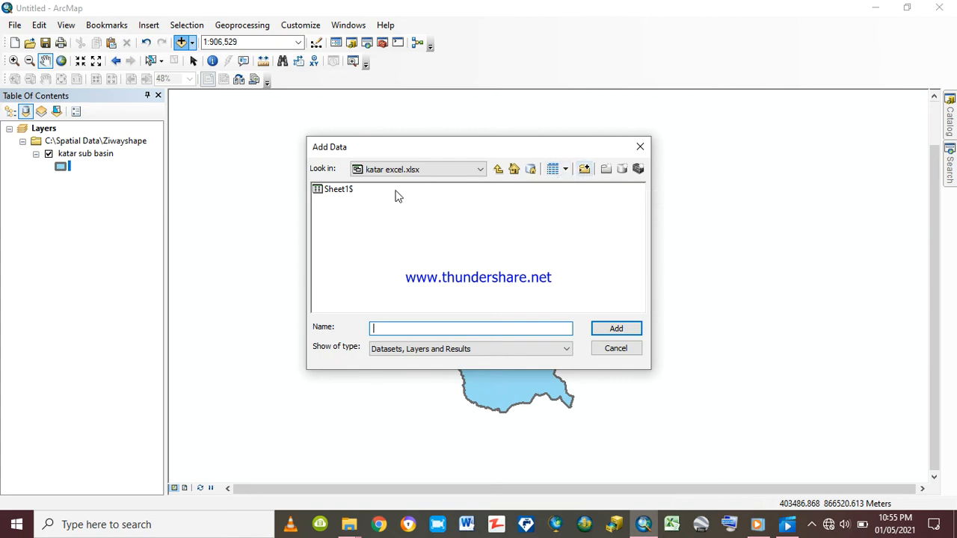
pyautogui.click(334, 189)
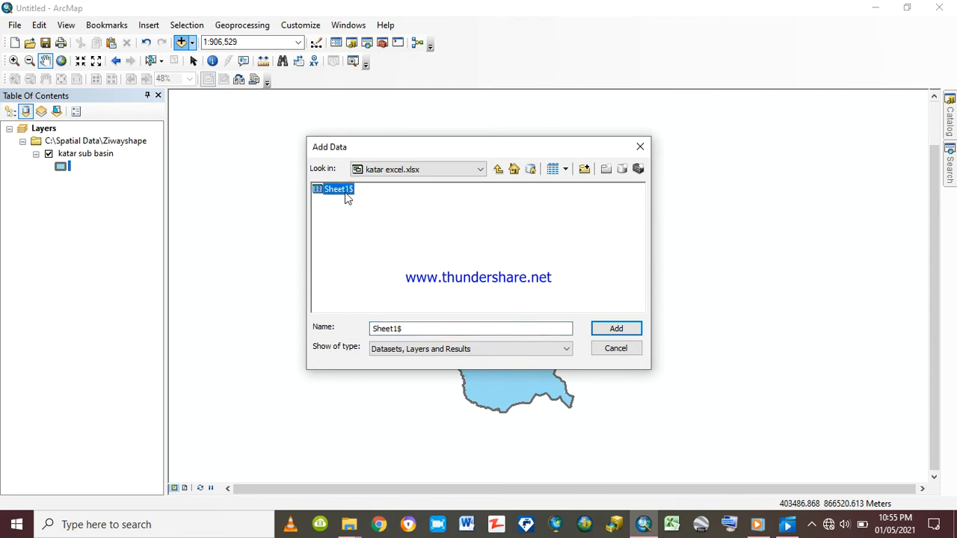
pyautogui.click(614, 329)
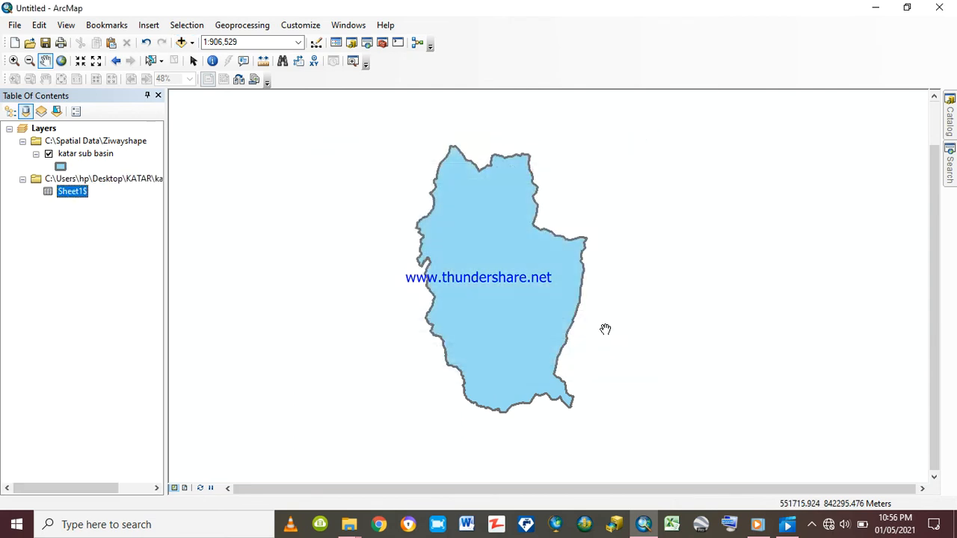
# Rename the Sheet1$ table as katar metrological stations
pyautogui.doubleClick(85, 193)
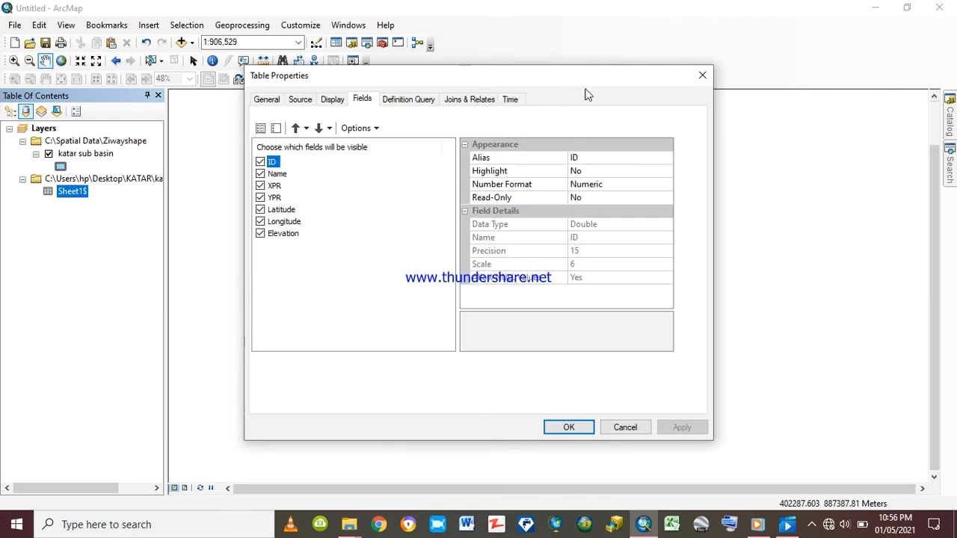
pyautogui.click(703, 75)
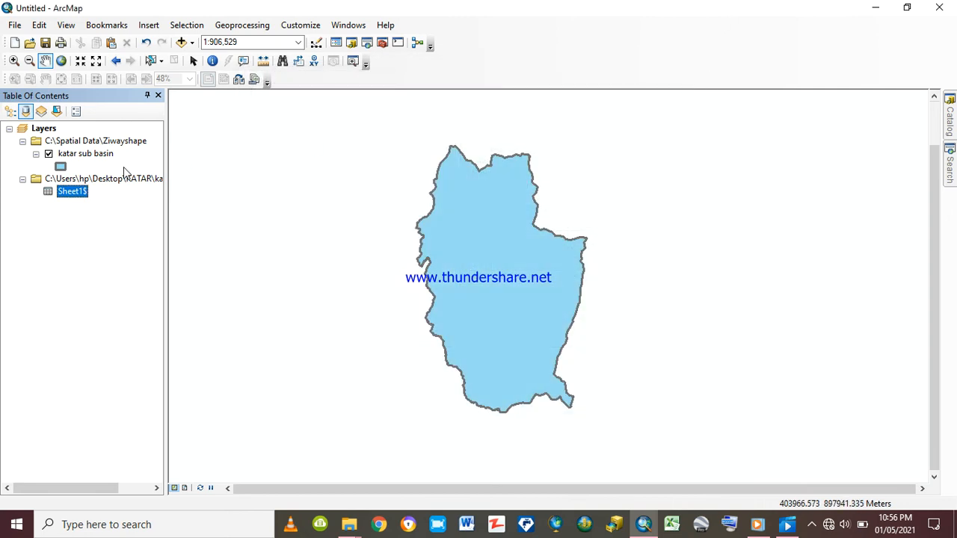
pyautogui.click(86, 193)
pyautogui.write('katar metro')
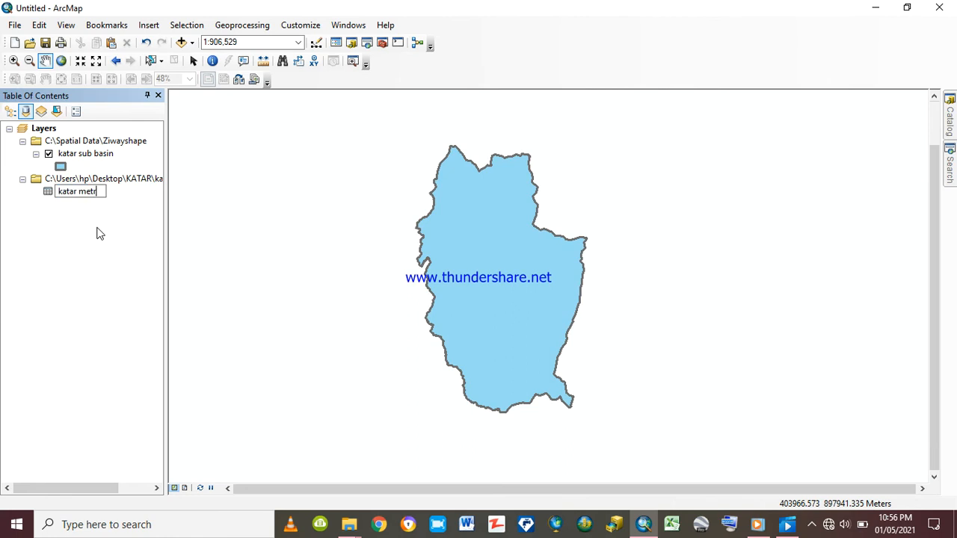
pyautogui.write('logical station')
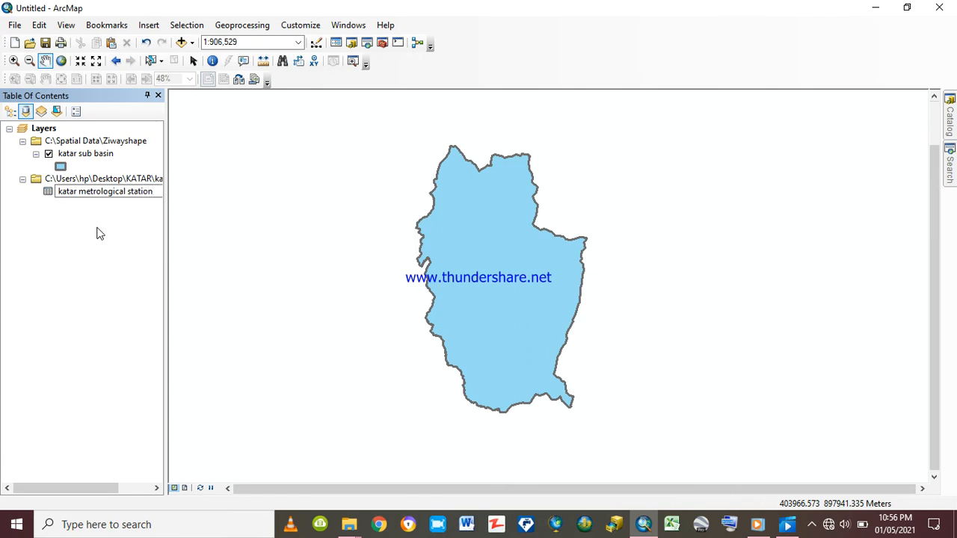
pyautogui.write('s')
pyautogui.click(103, 199)
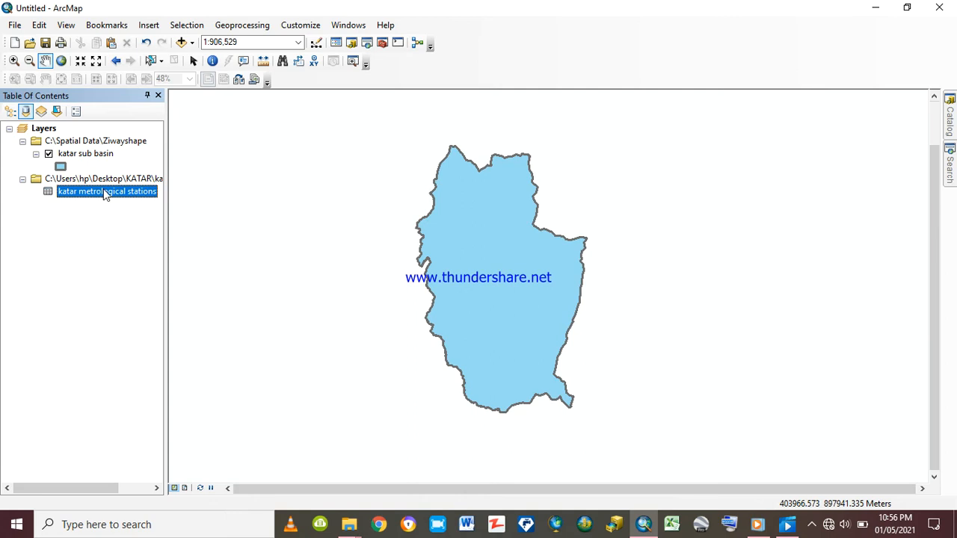
# Display the station table's XY data as points with X field XPR, Y field YPR and Z field Elevation, accepting the missing Object-ID notice
pyautogui.rightClick(106, 194)
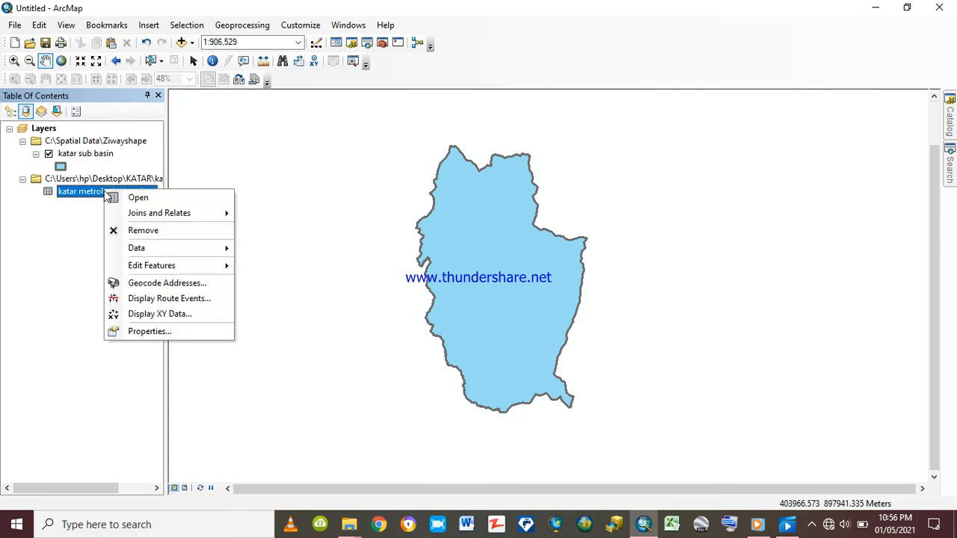
pyautogui.click(154, 313)
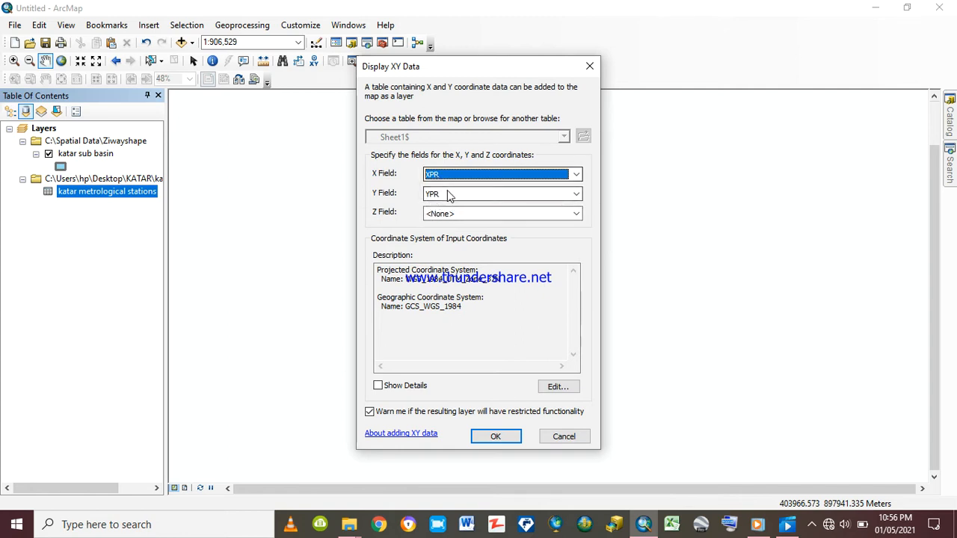
pyautogui.click(577, 215)
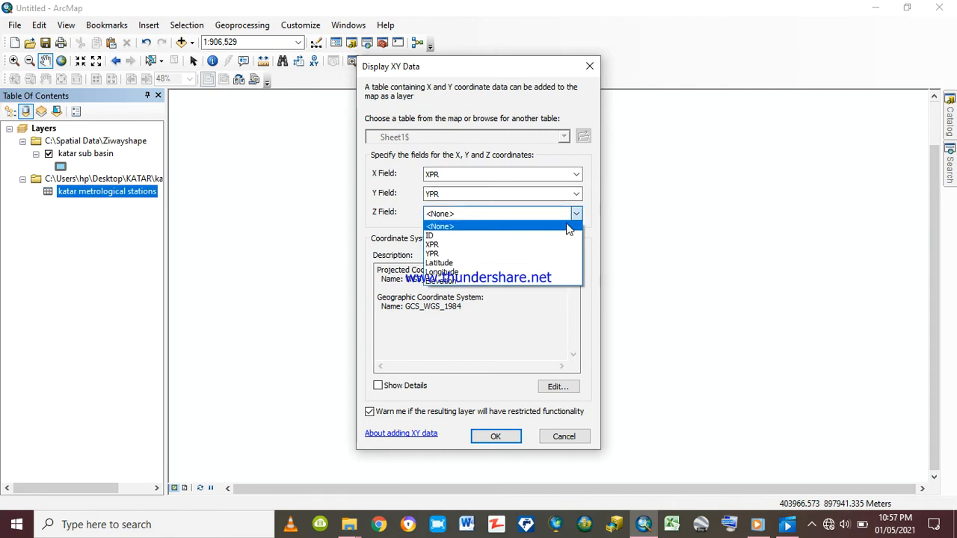
pyautogui.click(498, 281)
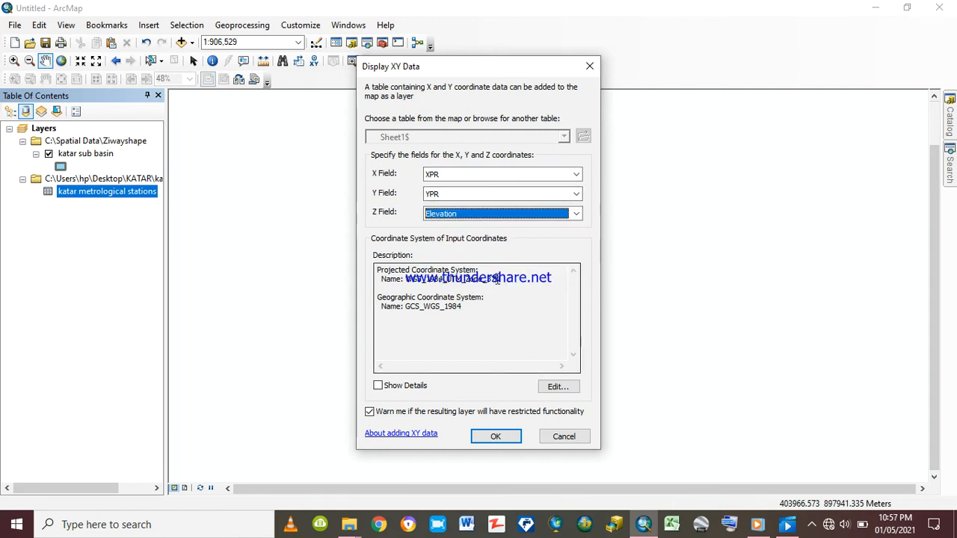
pyautogui.click(494, 437)
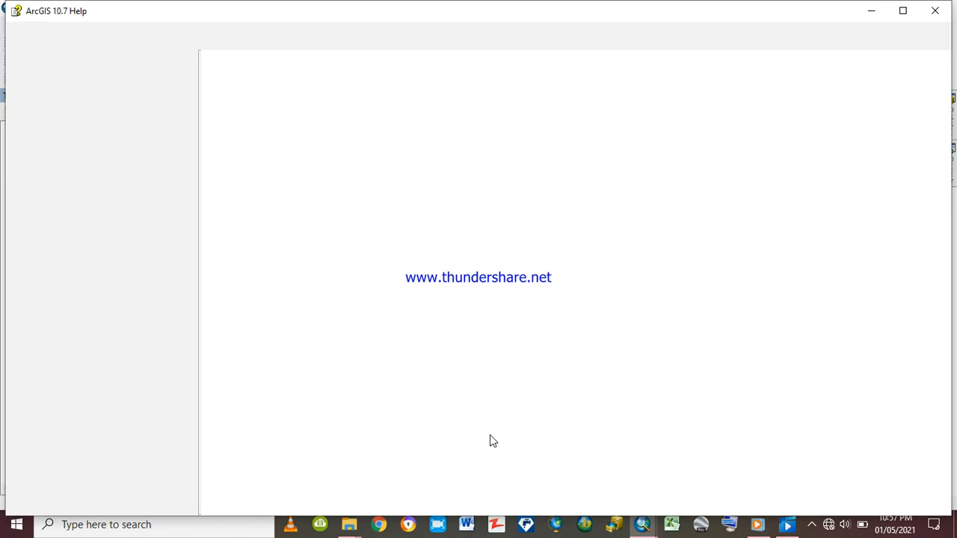
pyautogui.click(935, 14)
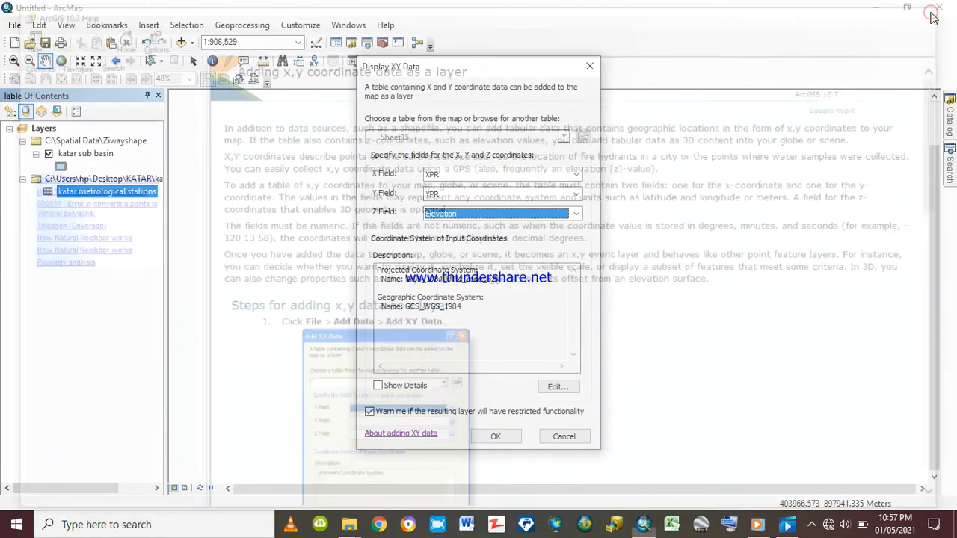
pyautogui.click(482, 442)
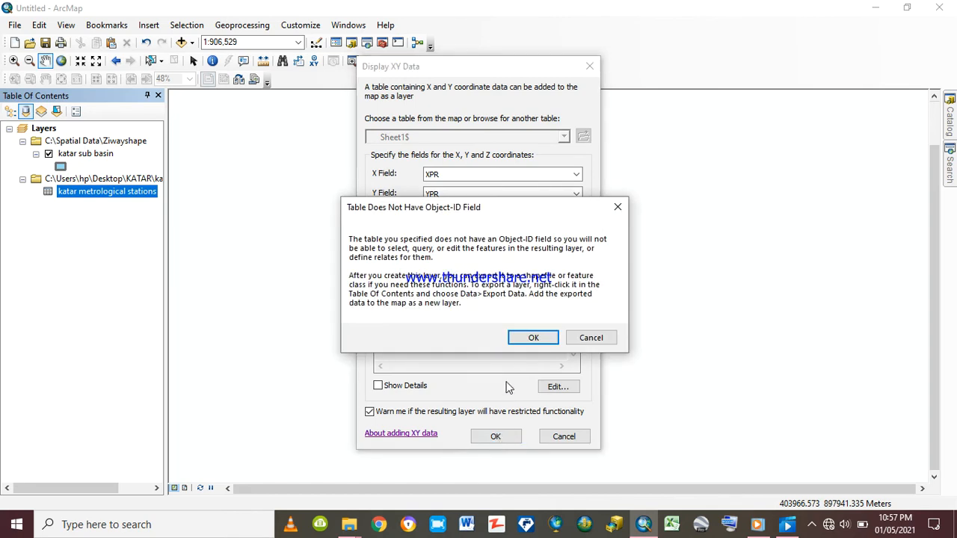
pyautogui.click(540, 339)
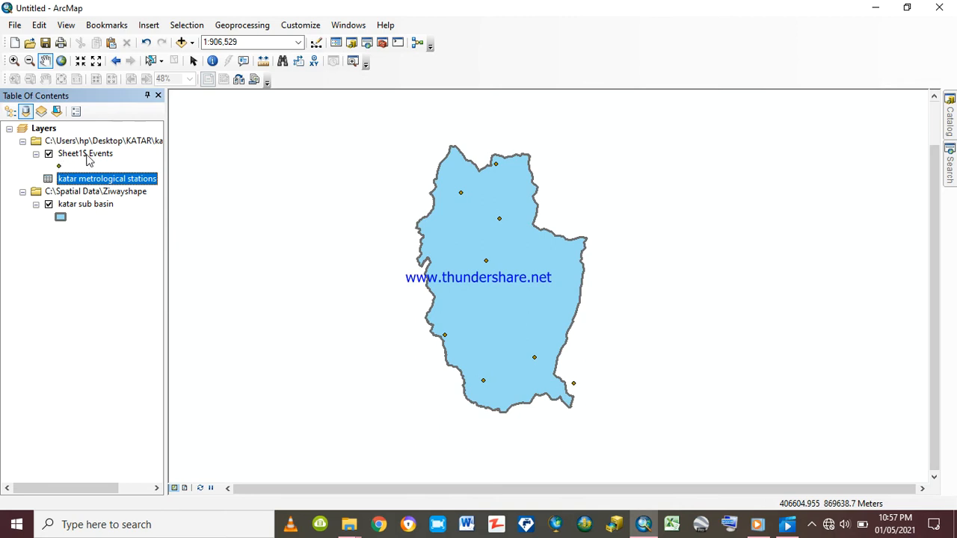
# Toggle the Sheet1$ Events points and the katar sub basin layer off and on to check each one's display
pyautogui.click(49, 154)
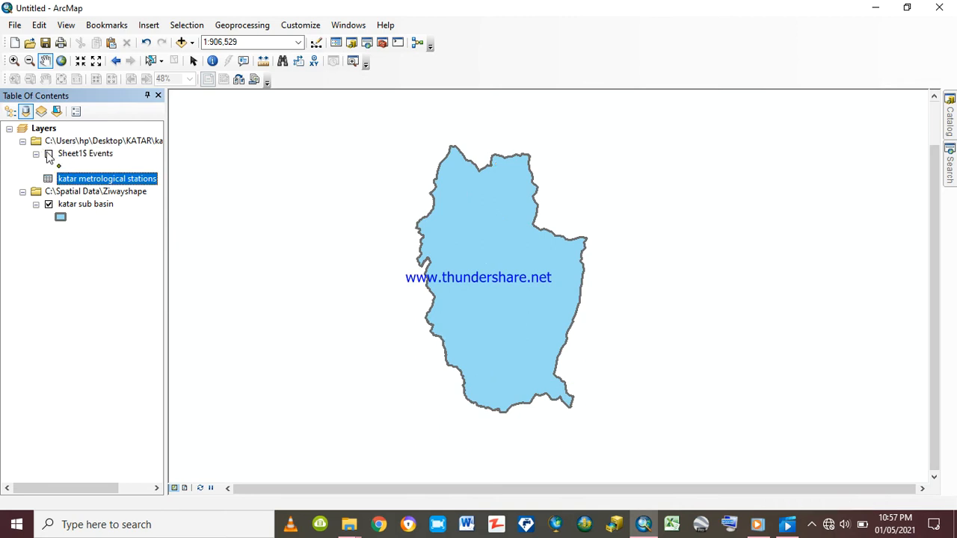
pyautogui.click(49, 154)
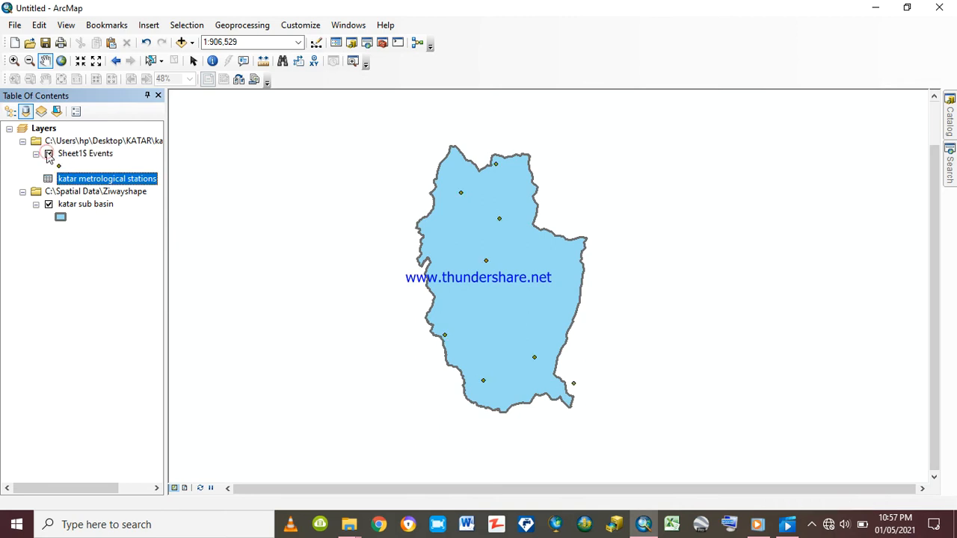
pyautogui.click(48, 204)
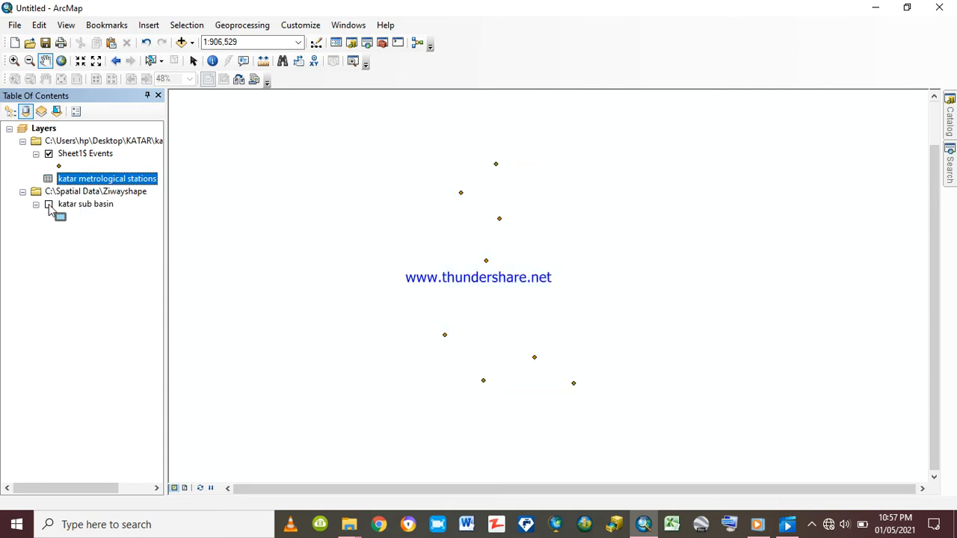
pyautogui.click(49, 205)
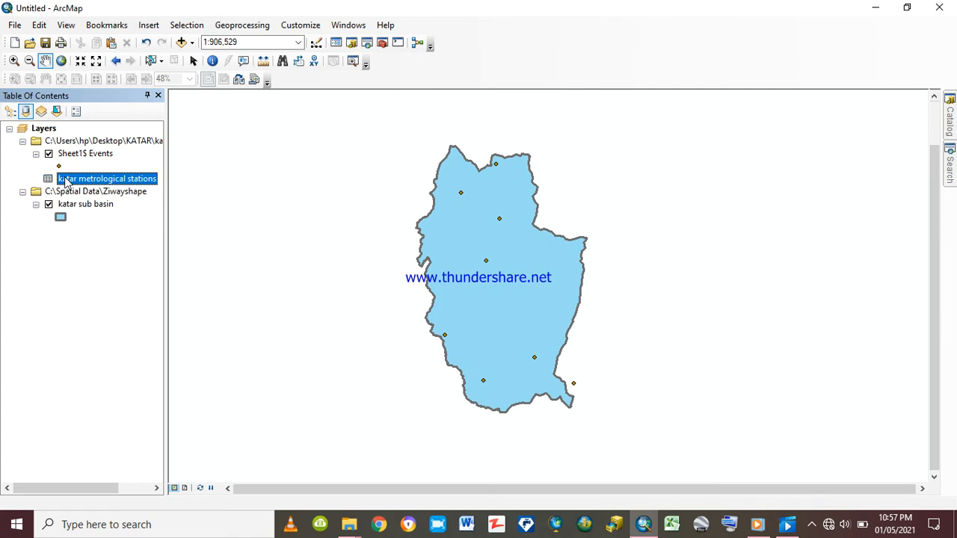
# Remove the katar metrological stations table from the map, keeping its Sheet1$ Events point layer
pyautogui.rightClick(66, 182)
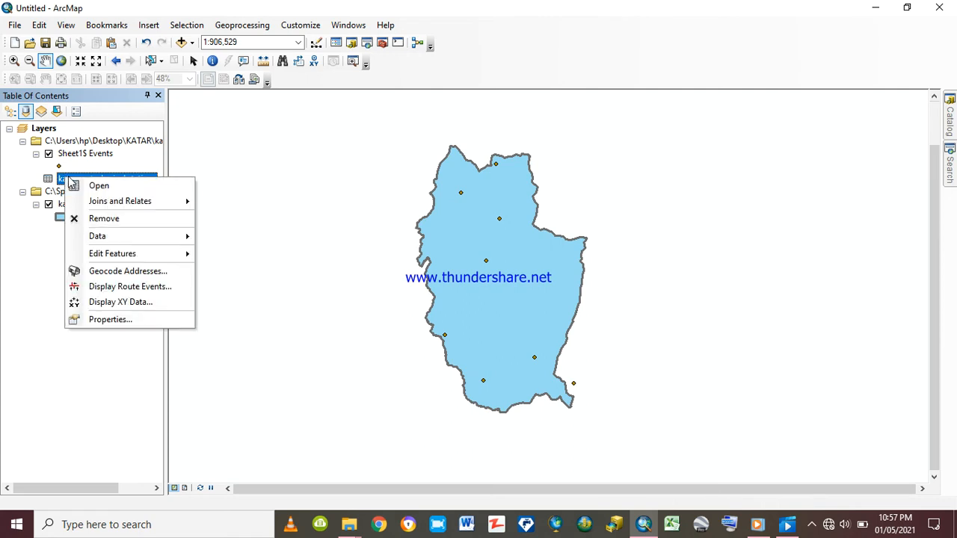
pyautogui.click(112, 218)
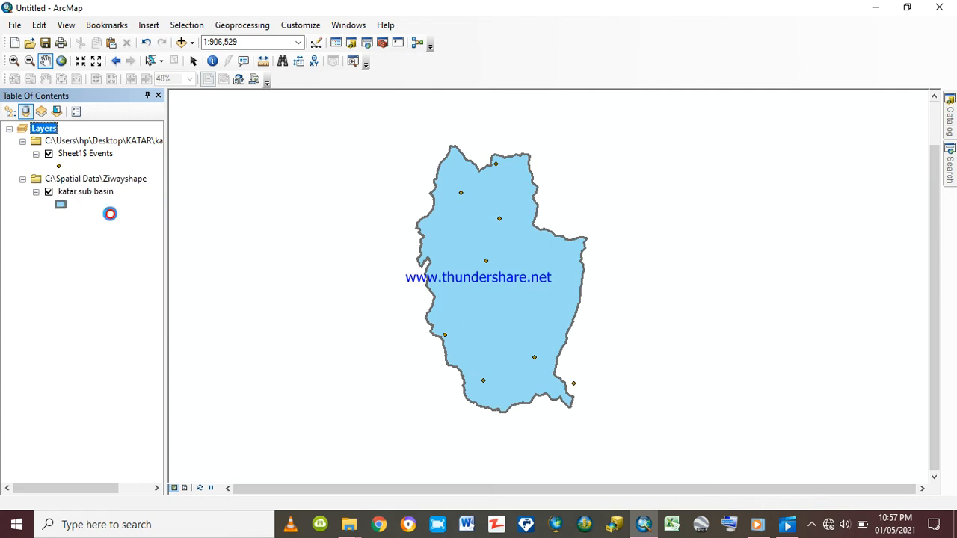
# Rename the Sheet1$ Events point layer as katar metrological stations
pyautogui.click(76, 154)
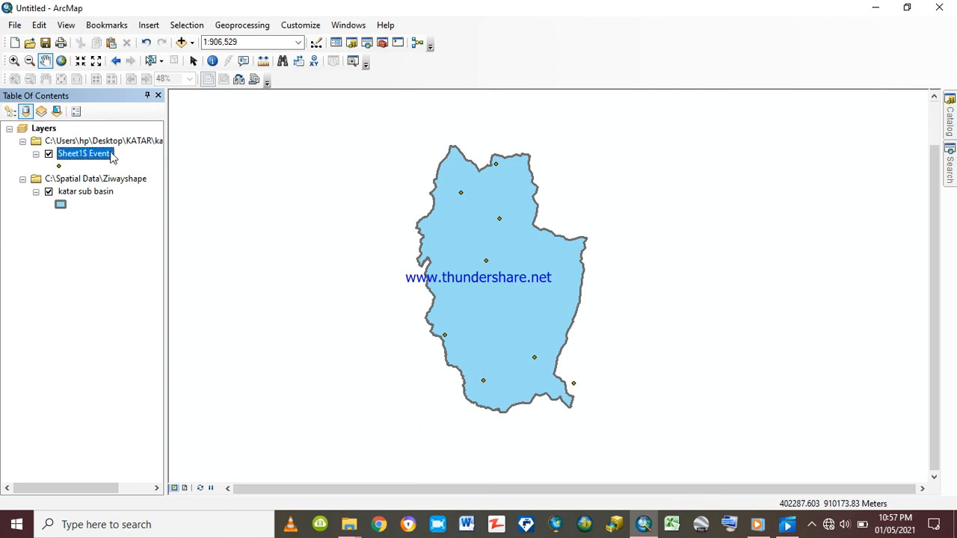
pyautogui.click(111, 154)
pyautogui.write('met')
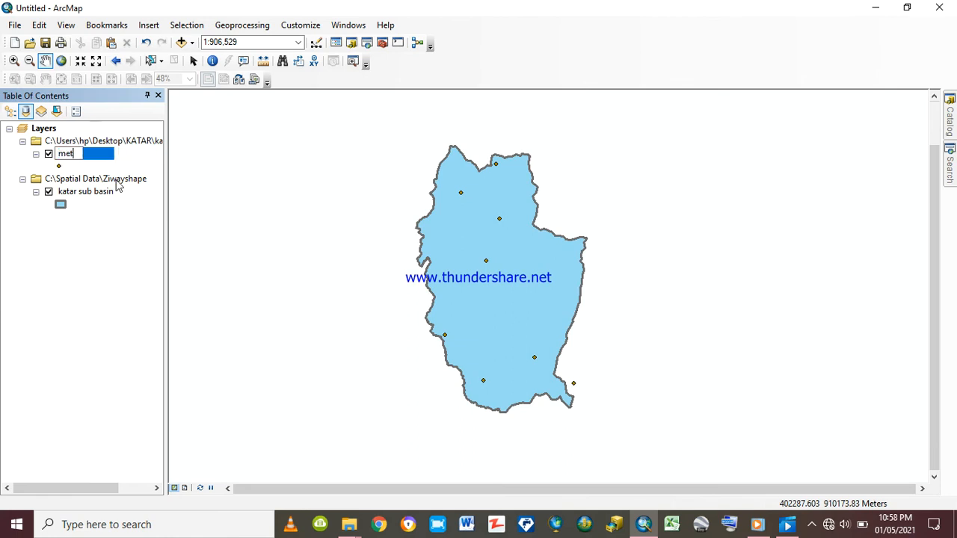
pyautogui.write('rological')
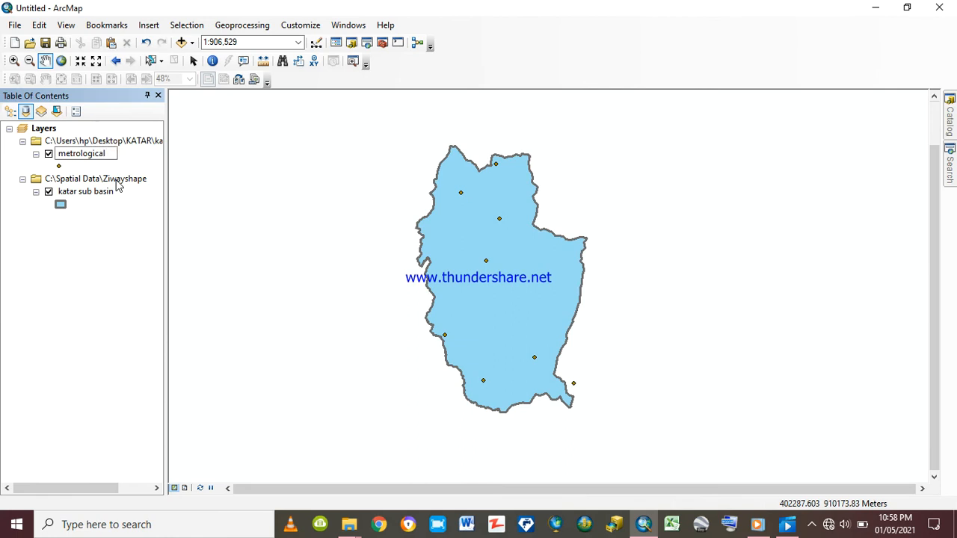
pyautogui.write(' stations')
pyautogui.click(59, 154)
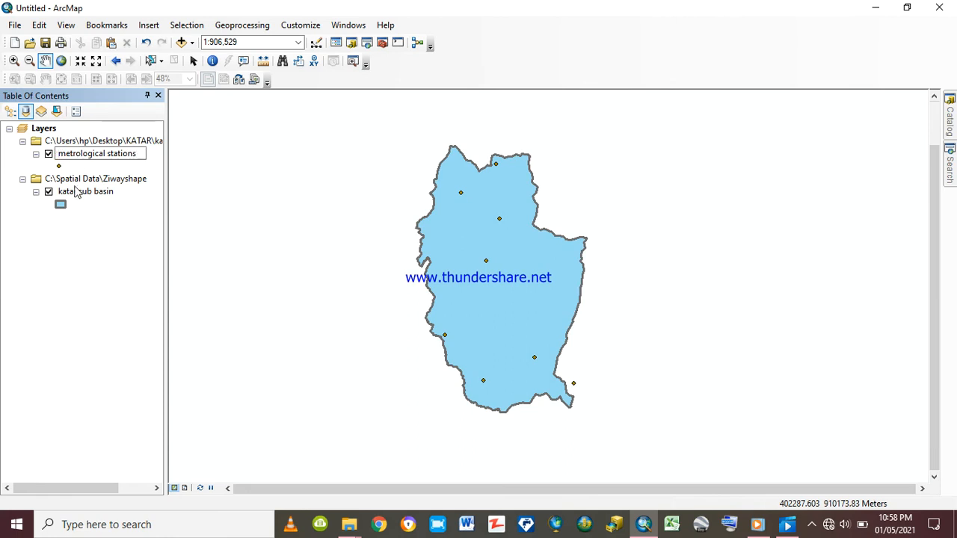
pyautogui.write('katar')
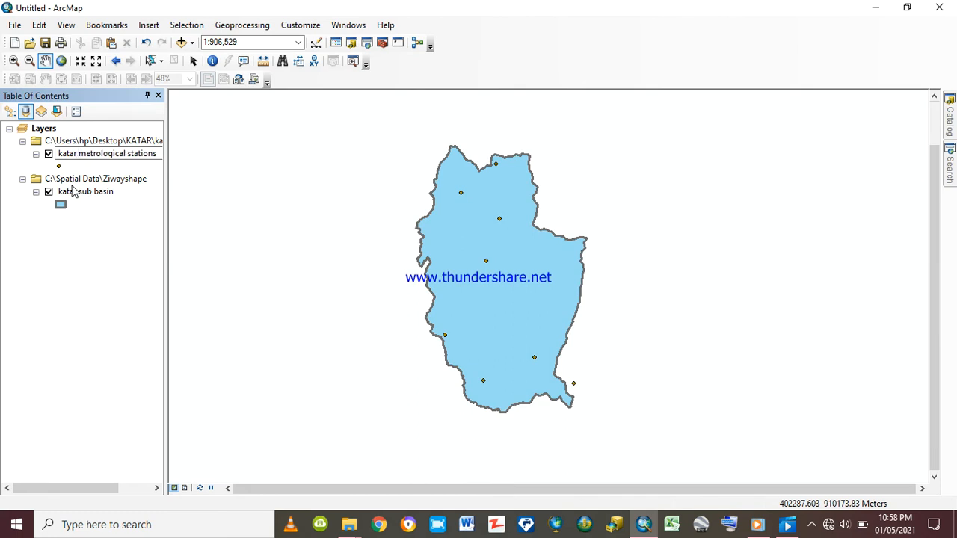
pyautogui.press('Return')
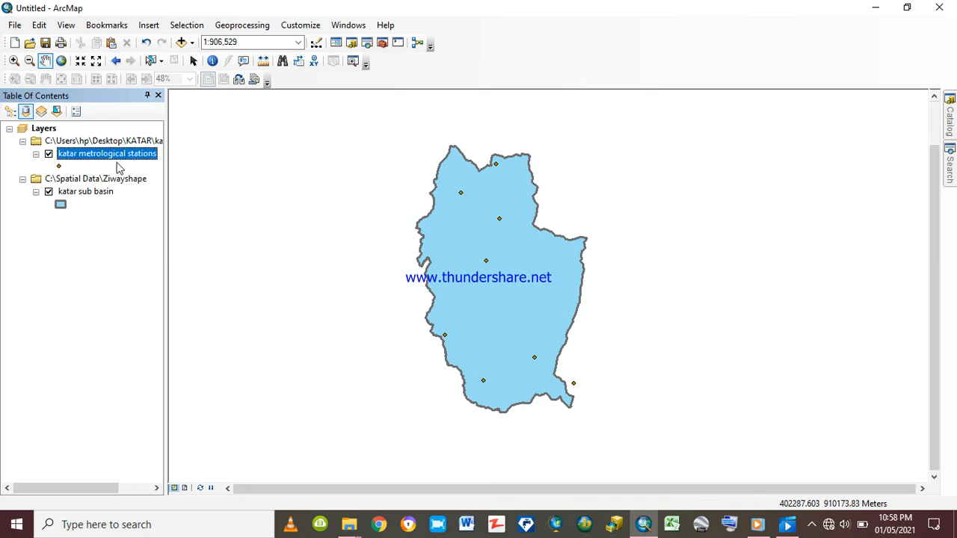
# Change the katar metrological stations point symbol to the green Asterisk 2 marker
pyautogui.click(60, 166)
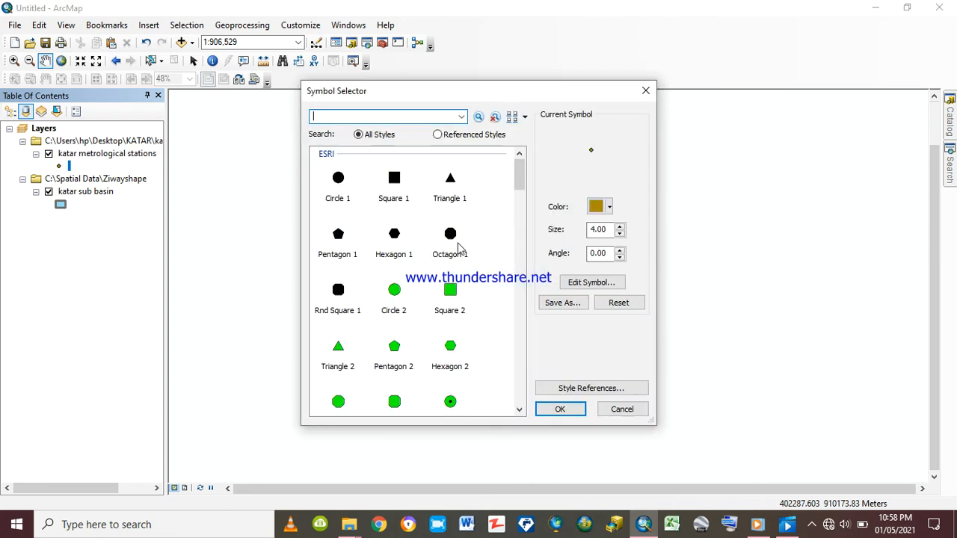
pyautogui.scroll(-6, 458, 247)
pyautogui.scroll(-6, 458, 230)
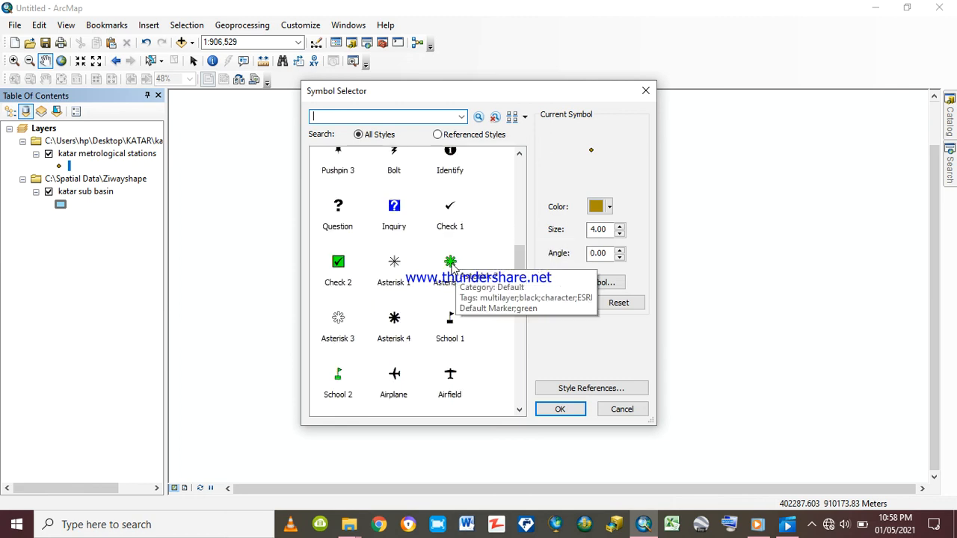
pyautogui.click(451, 265)
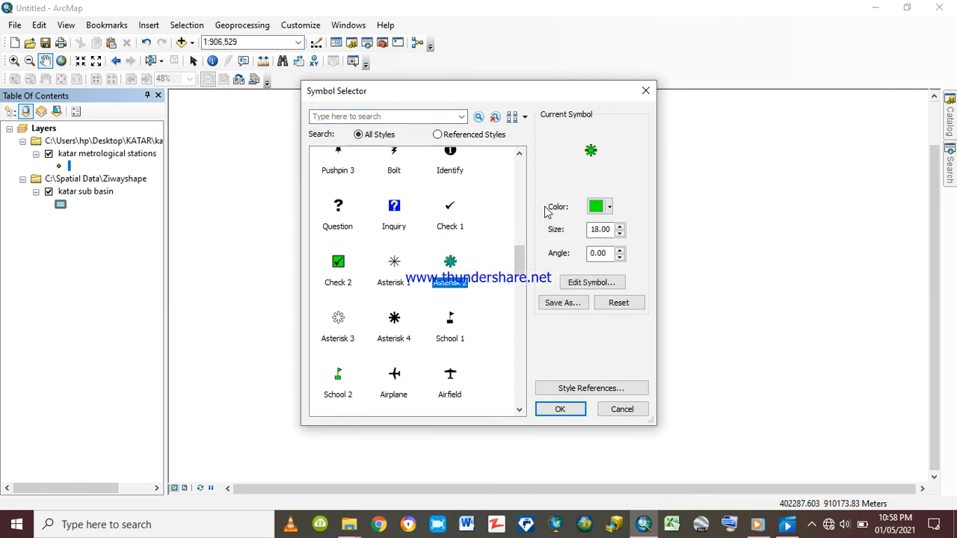
pyautogui.click(562, 410)
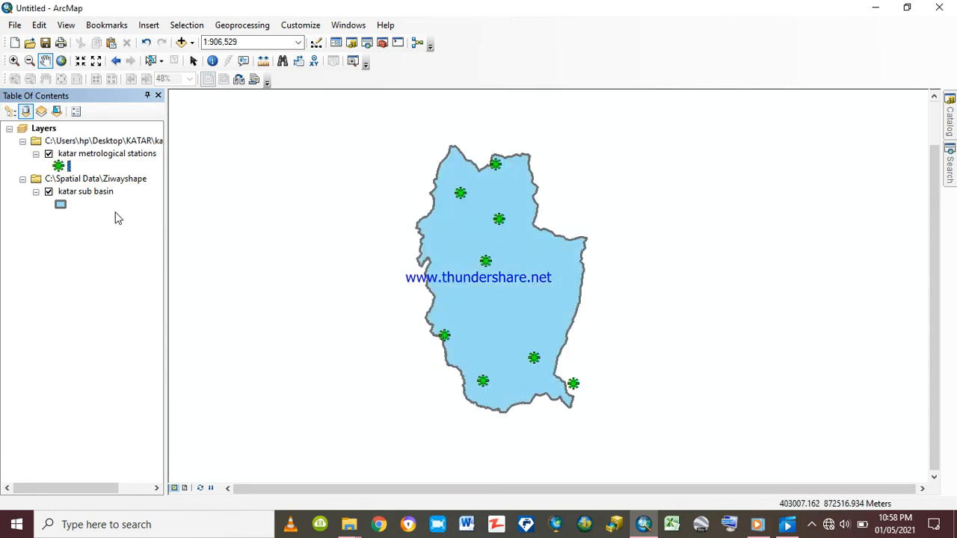
# Turn on feature labels for the katar sub basin and katar metrological stations layers
pyautogui.rightClick(82, 196)
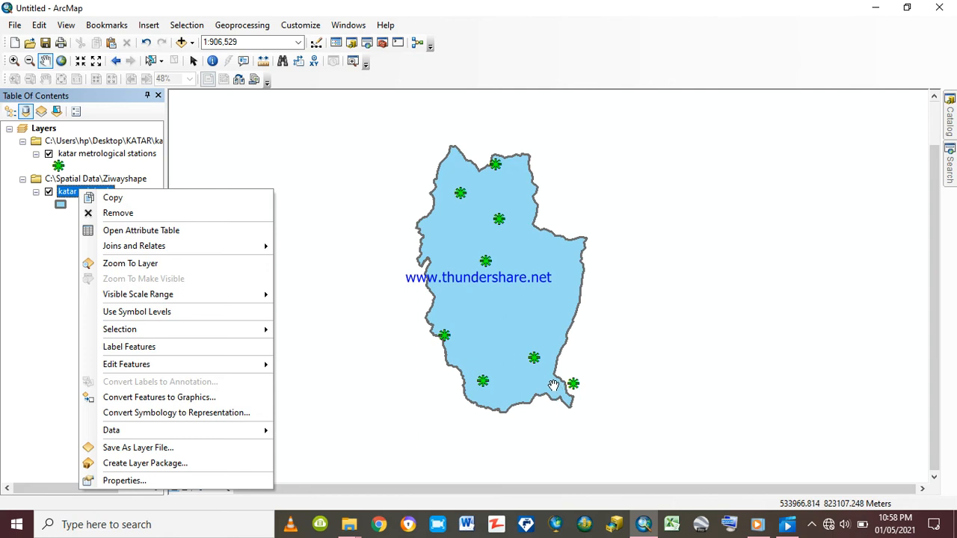
pyautogui.moveTo(150, 251)
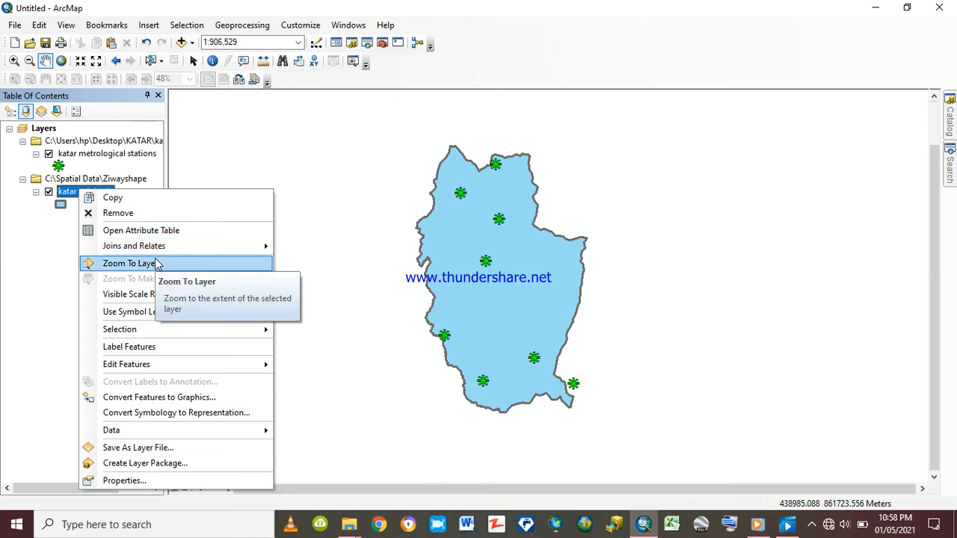
pyautogui.click(133, 352)
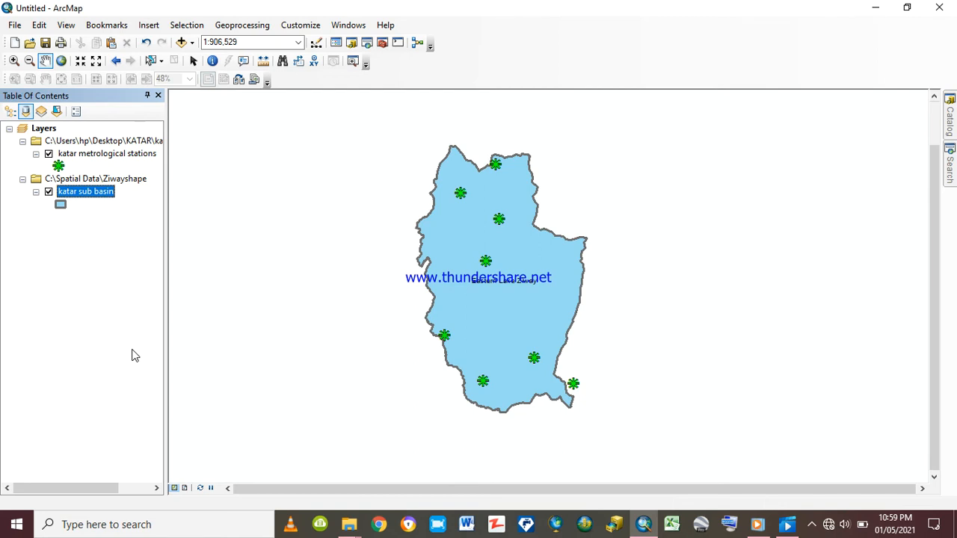
pyautogui.rightClick(91, 155)
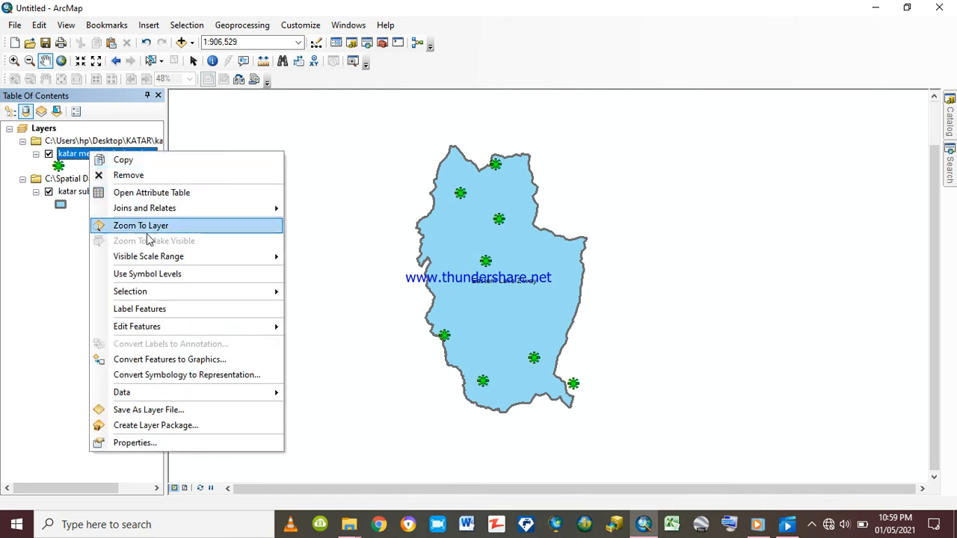
pyautogui.click(161, 309)
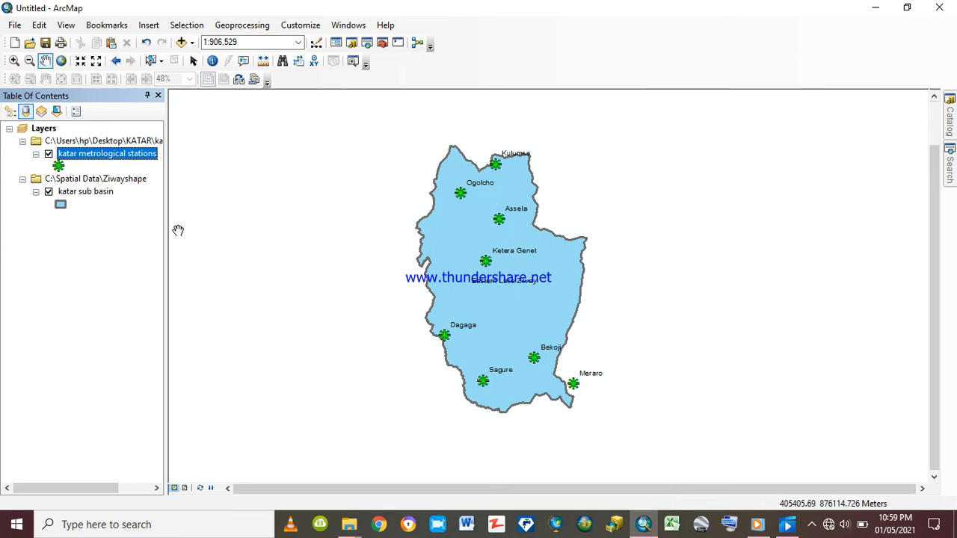
# Export all katar sub basin features to C:\PG-GIS TUTORIAL as Export_katar sub basin.shp, without adding the exported data to the map
pyautogui.rightClick(73, 195)
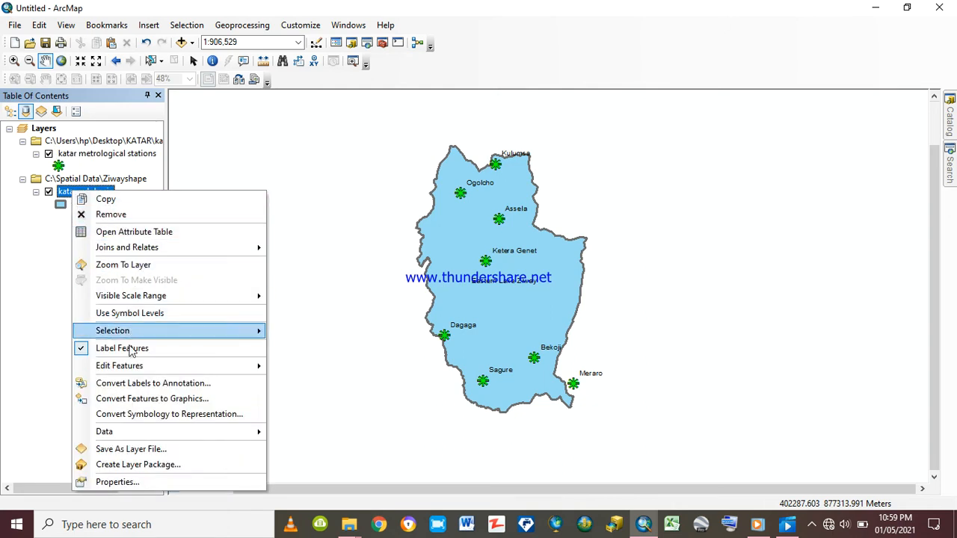
pyautogui.moveTo(208, 434)
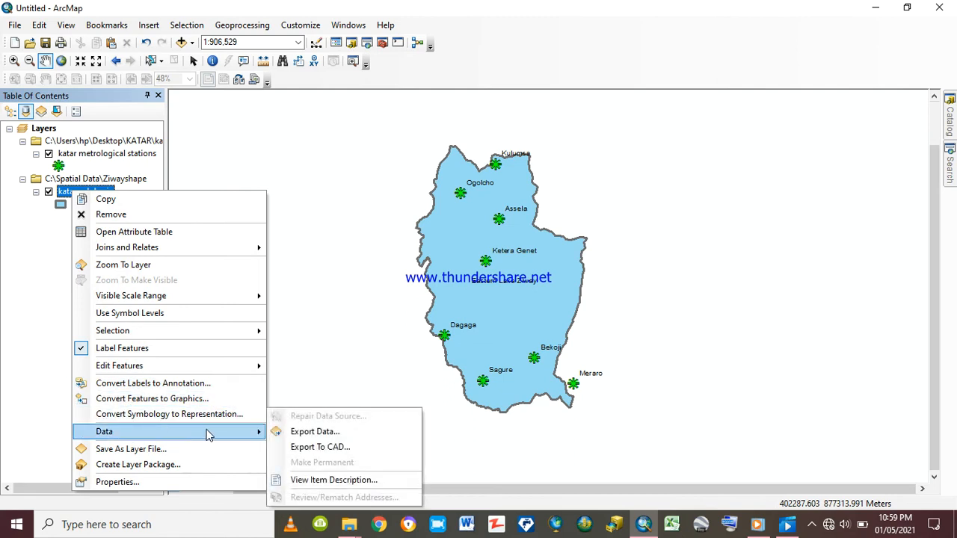
pyautogui.click(312, 432)
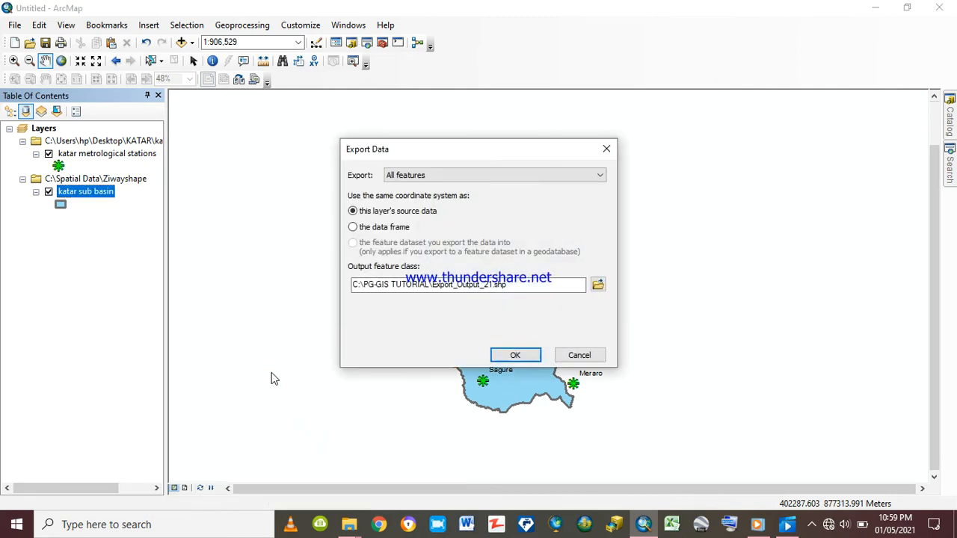
pyautogui.click(493, 289)
pyautogui.moveTo(492, 287); pyautogui.dragTo(464, 289)
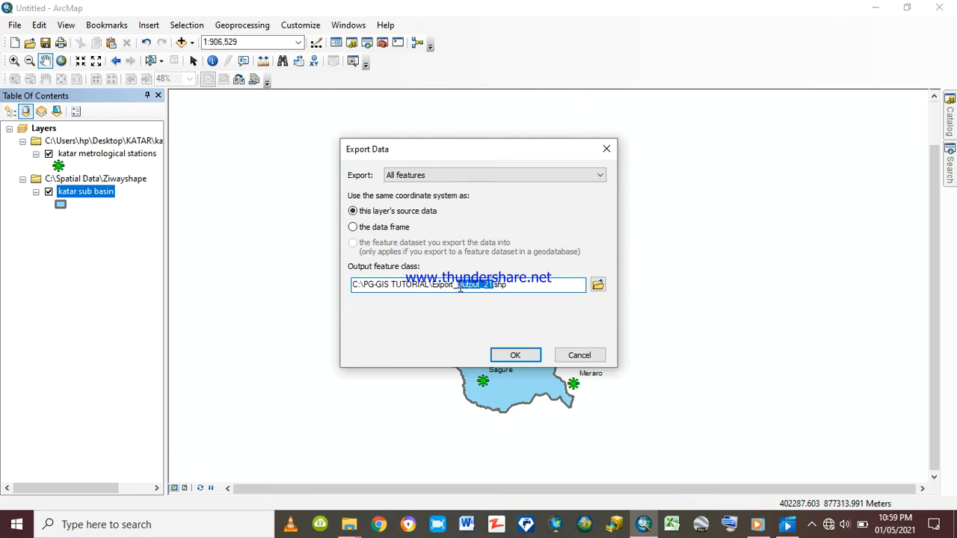
pyautogui.write('Ka')
pyautogui.write('tar sub basin')
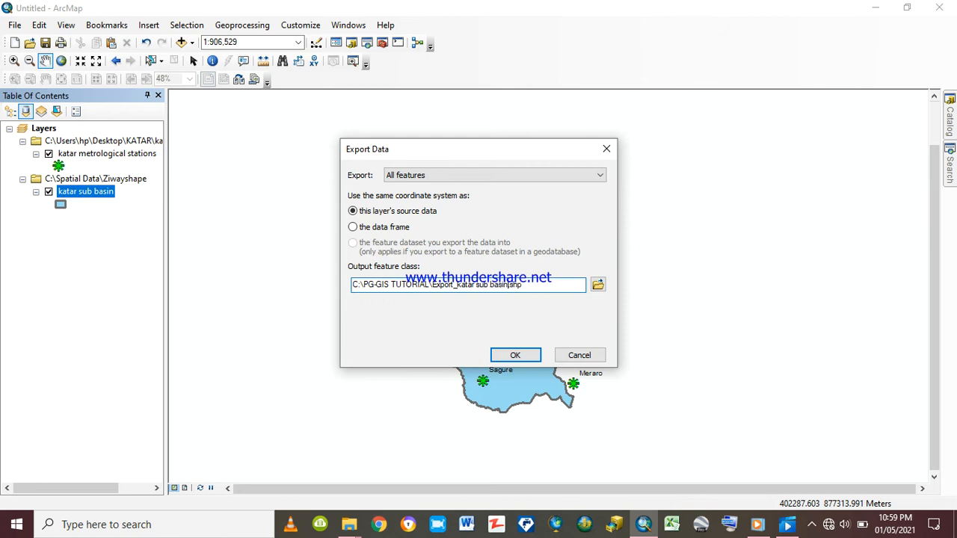
pyautogui.click(508, 355)
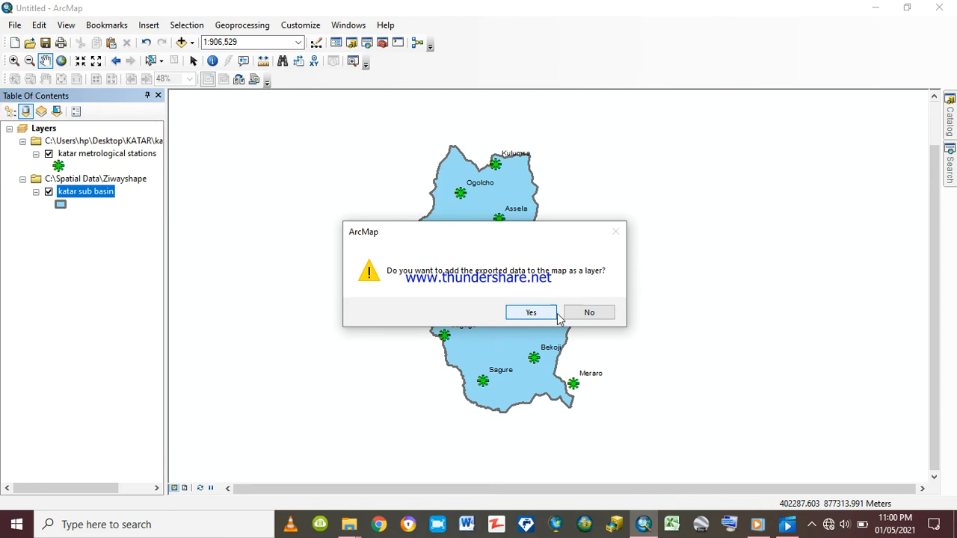
pyautogui.click(589, 313)
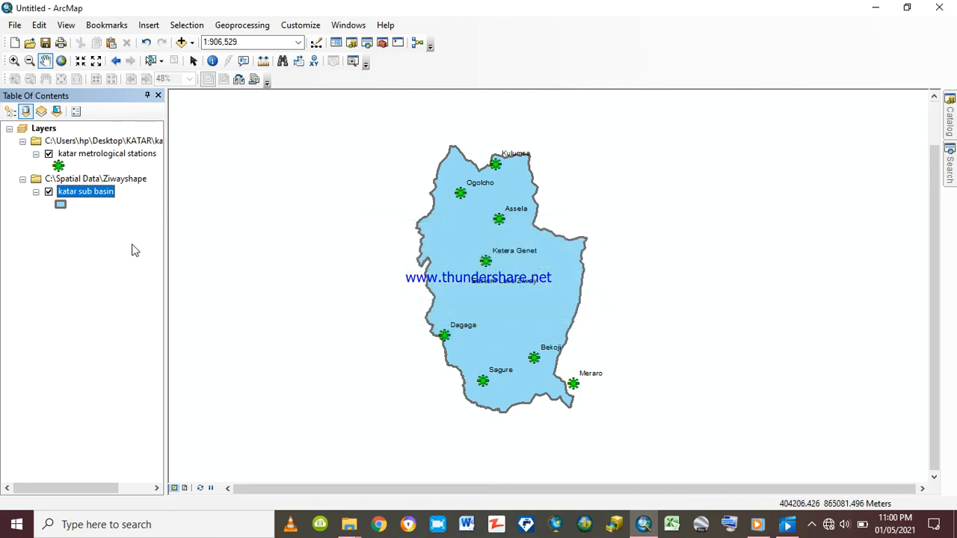
# Export all station points to a shapefile named katar metrological stations in C:\PG-GIS TUTORIAL, without adding it to the map
pyautogui.rightClick(85, 151)
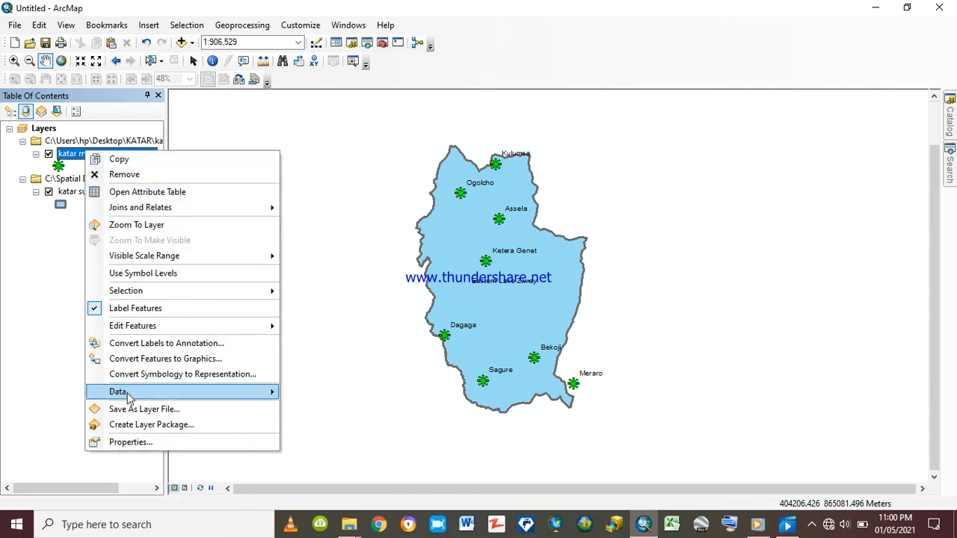
pyautogui.moveTo(197, 395)
pyautogui.click(319, 410)
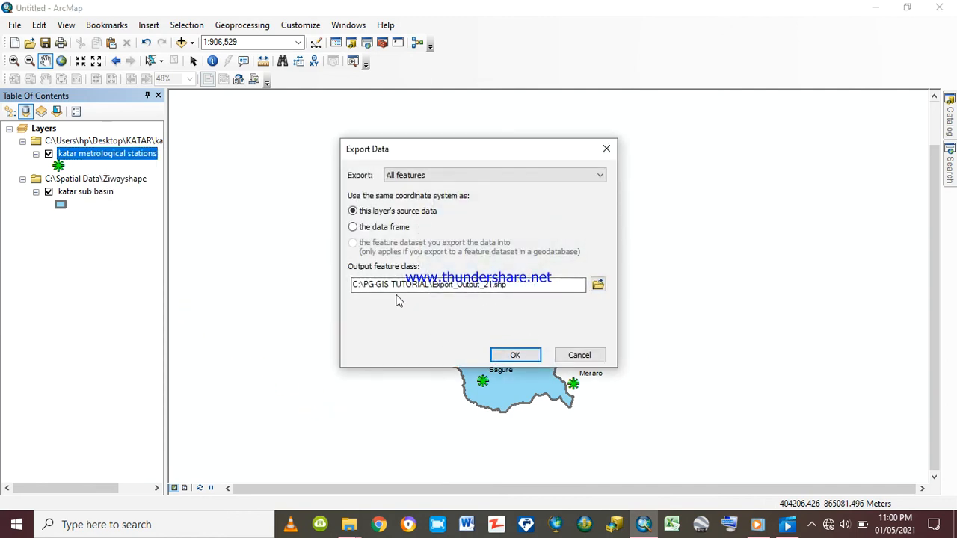
pyautogui.moveTo(480, 291); pyautogui.dragTo(448, 288)
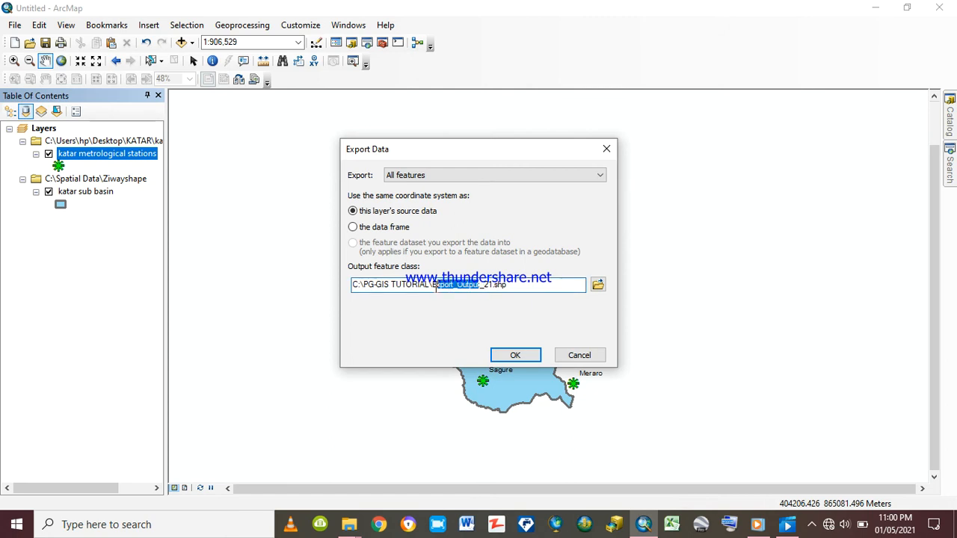
pyautogui.write('katar')
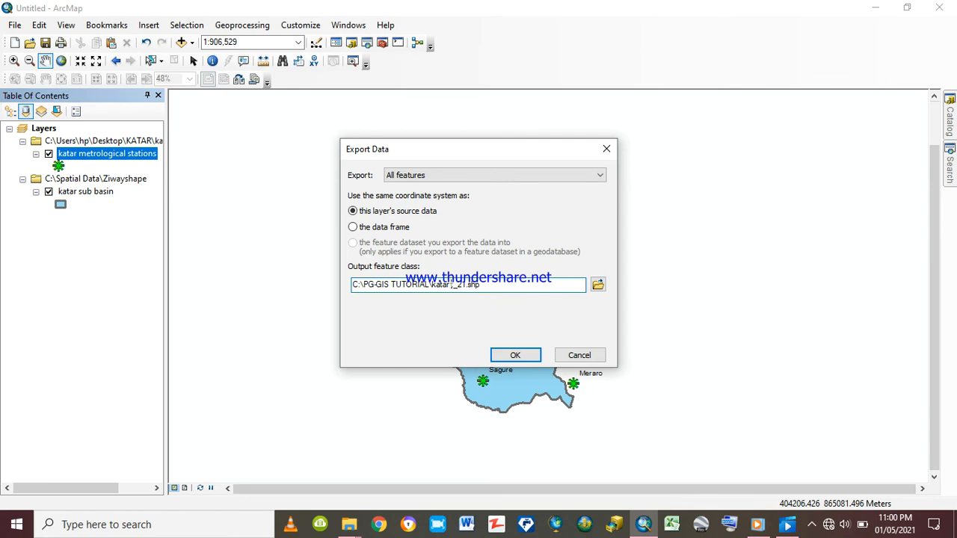
pyautogui.write(' metr')
pyautogui.write('ologic')
pyautogui.write('al sta')
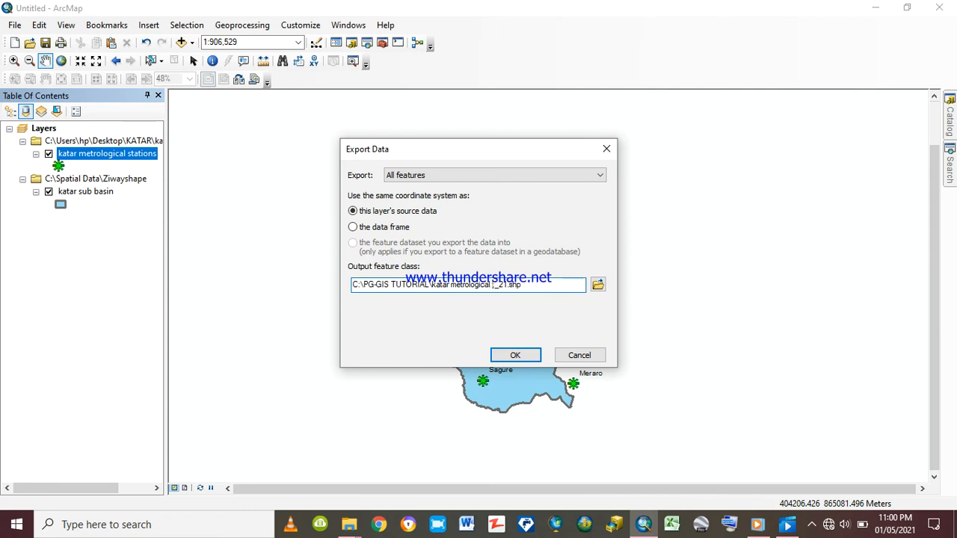
pyautogui.write('tions')
pyautogui.click(509, 356)
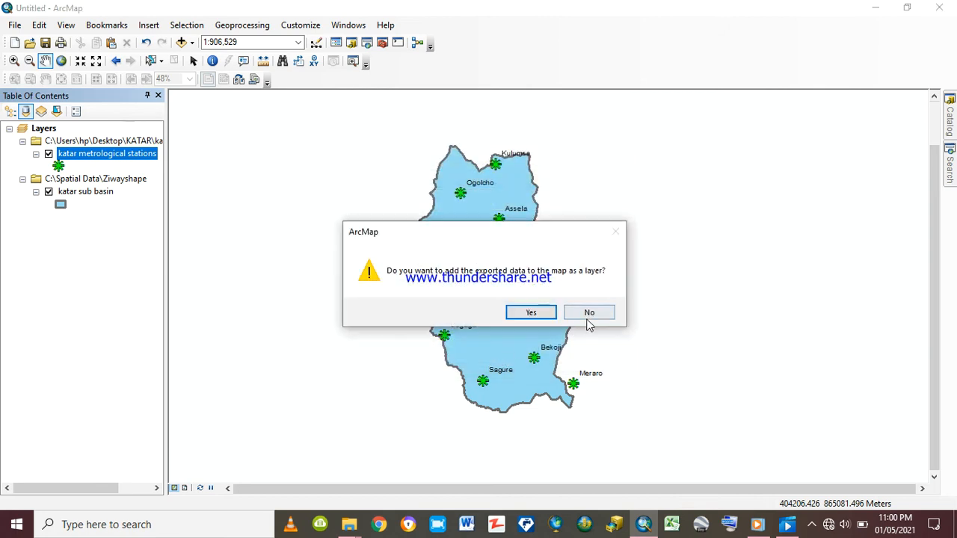
pyautogui.click(589, 315)
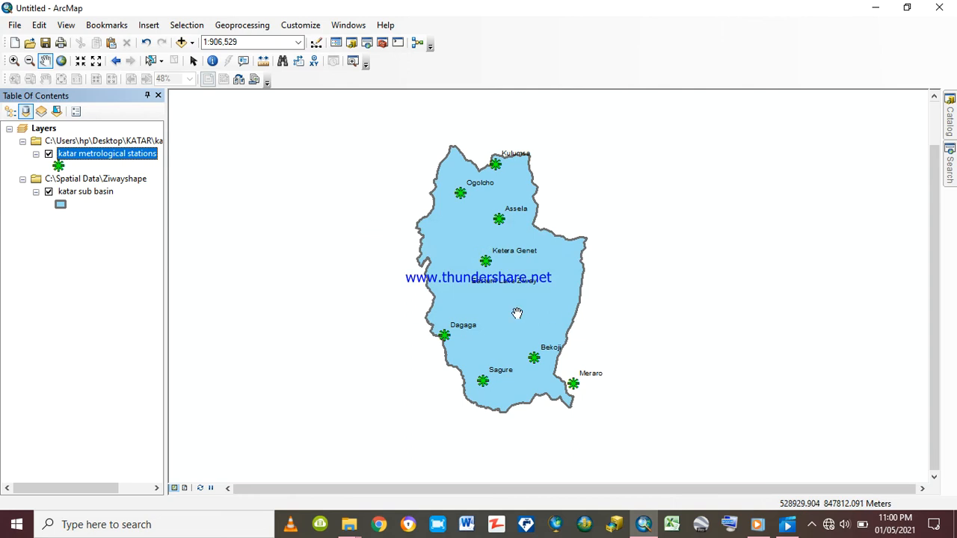
pyautogui.click(88, 221)
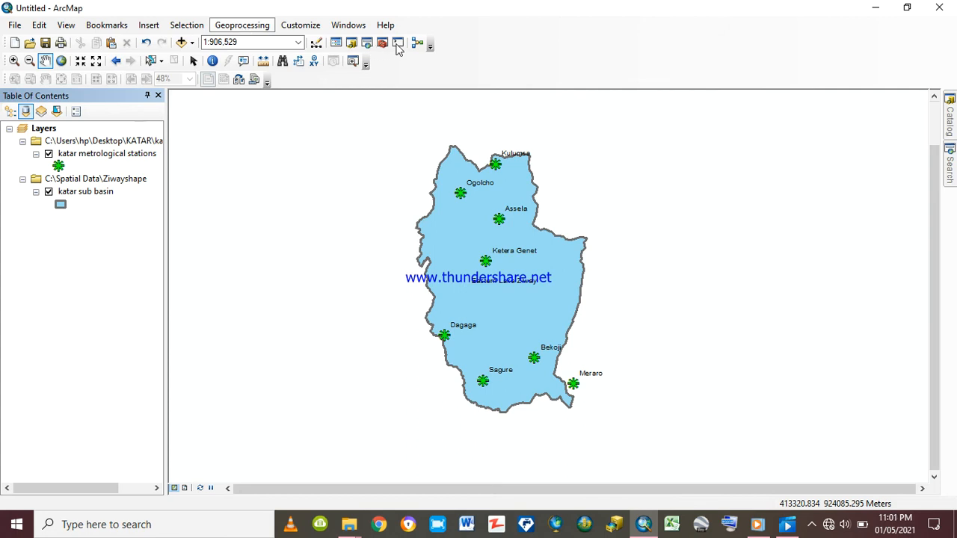
# Open the Create Thiessen Polygons tool from the Proximity toolset of the Analysis Tools
pyautogui.click(240, 25)
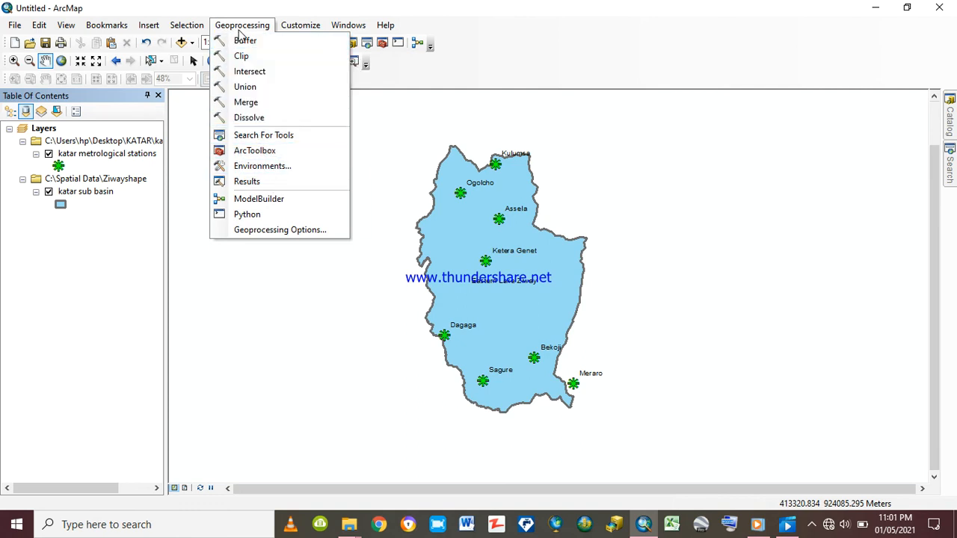
pyautogui.click(258, 153)
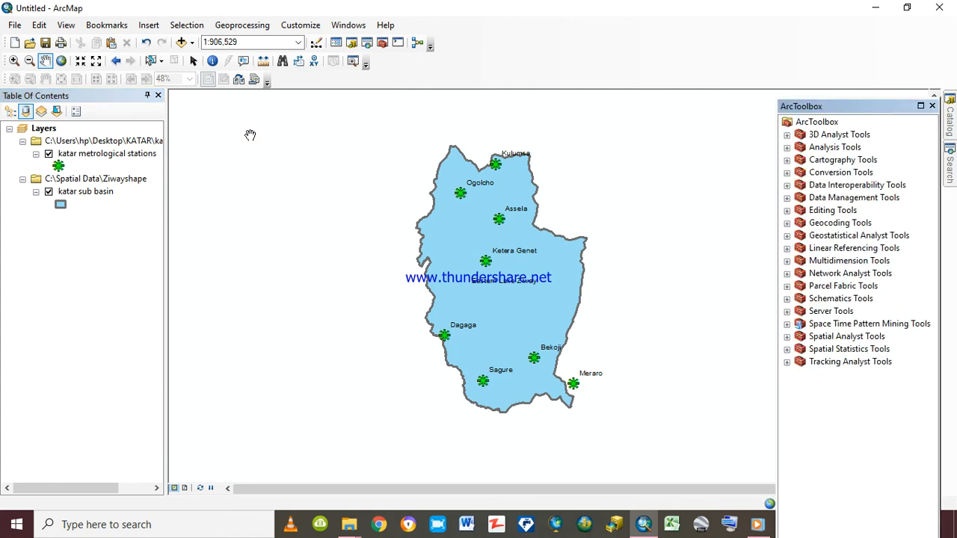
pyautogui.click(787, 147)
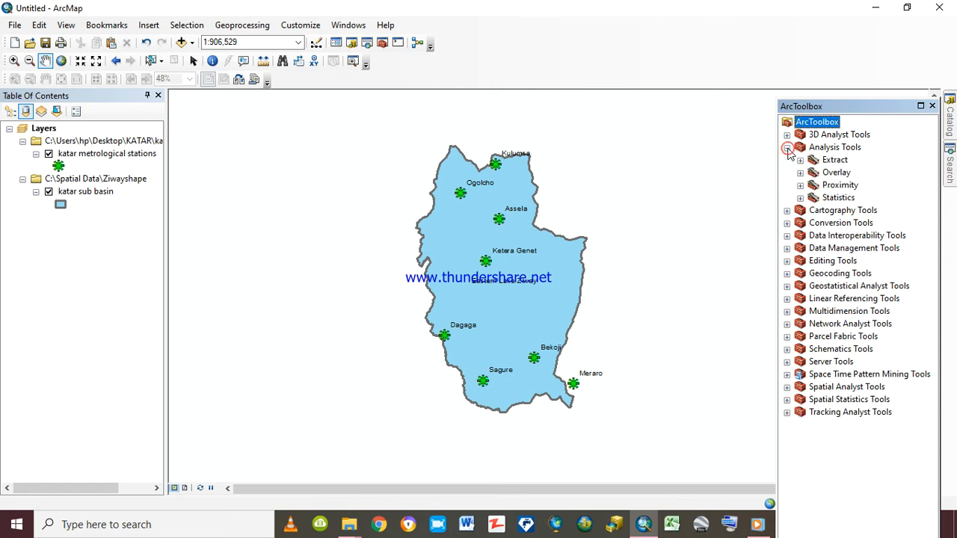
pyautogui.click(800, 185)
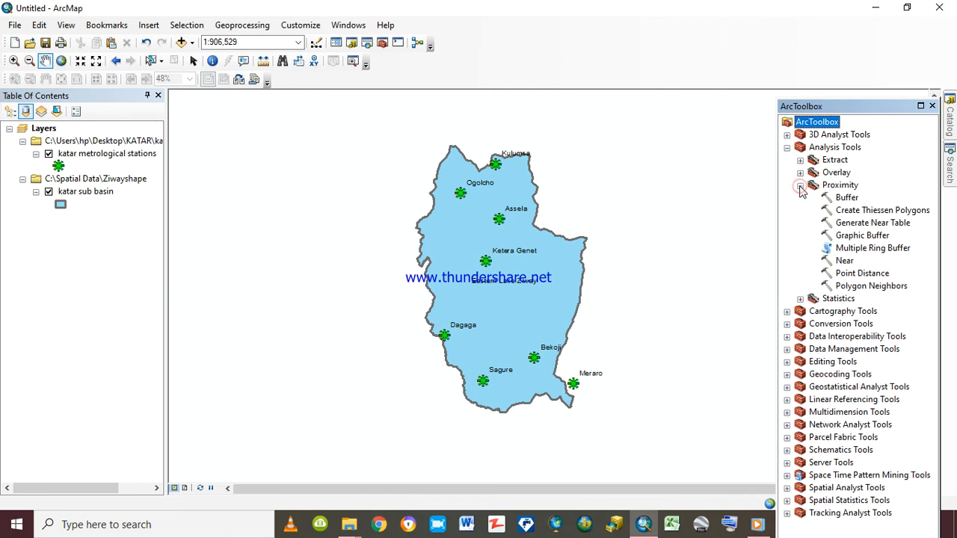
pyautogui.doubleClick(871, 212)
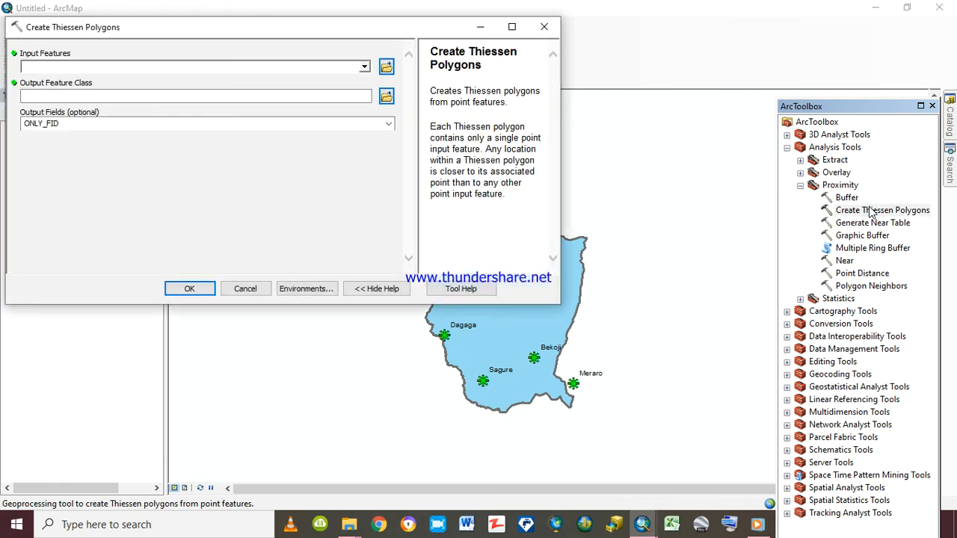
# Set katar metrological stations as the Thiessen input features and ALL as the output fields
pyautogui.click(364, 67)
pyautogui.click(129, 80)
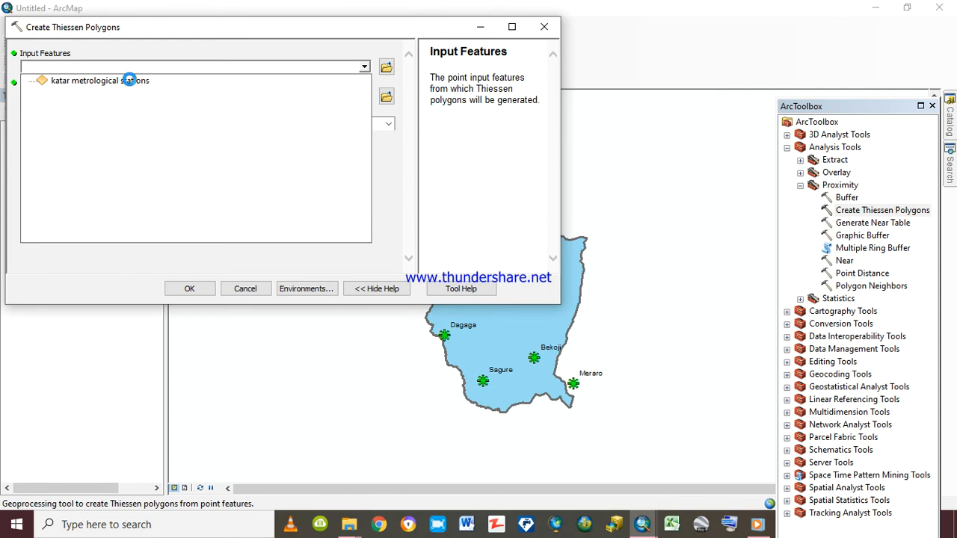
pyautogui.click(129, 80)
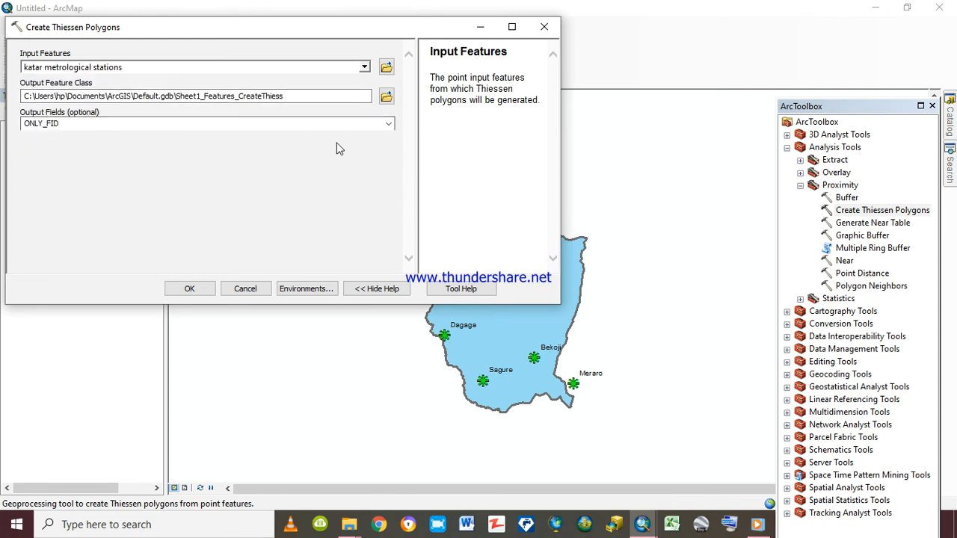
pyautogui.click(388, 123)
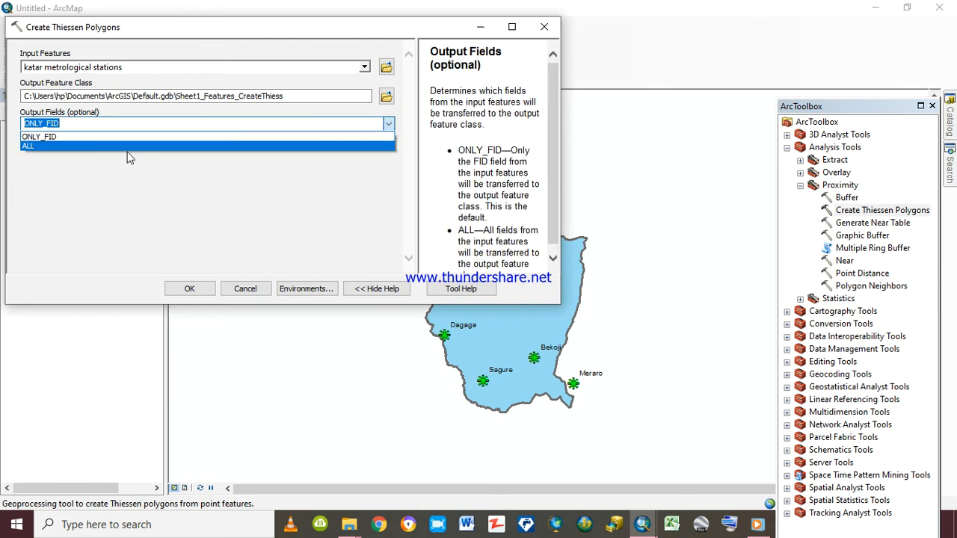
pyautogui.click(127, 146)
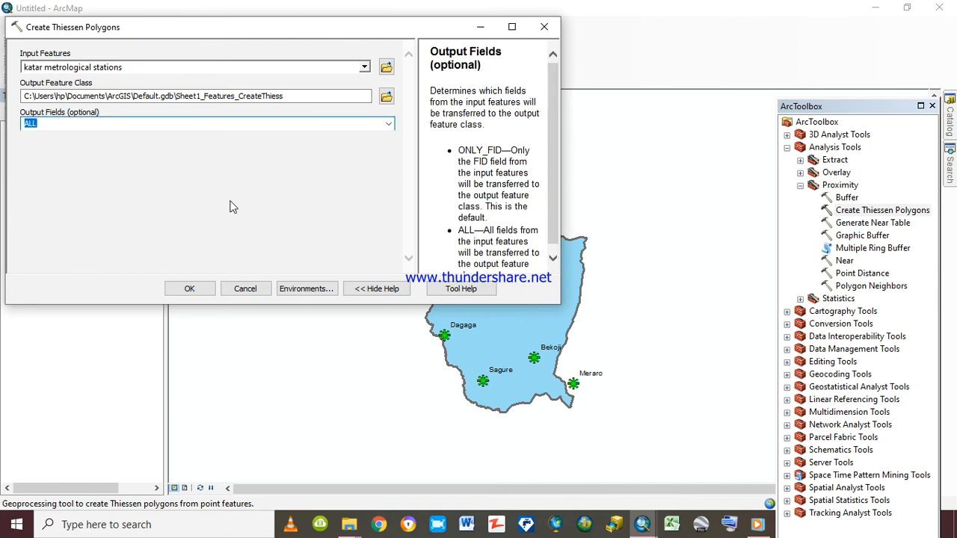
# Set the tool's processing extent environment to Same as layer katar metrological stations
pyautogui.click(307, 291)
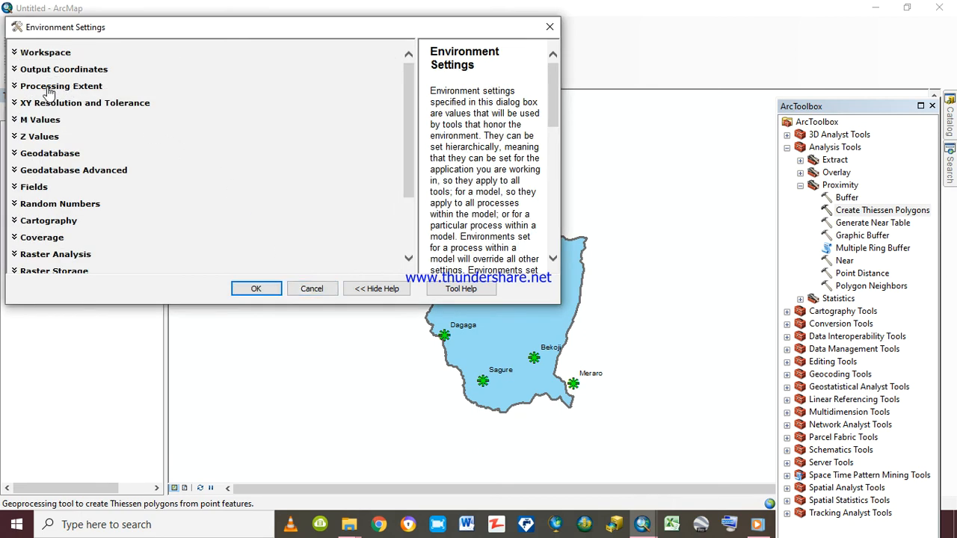
pyautogui.click(62, 87)
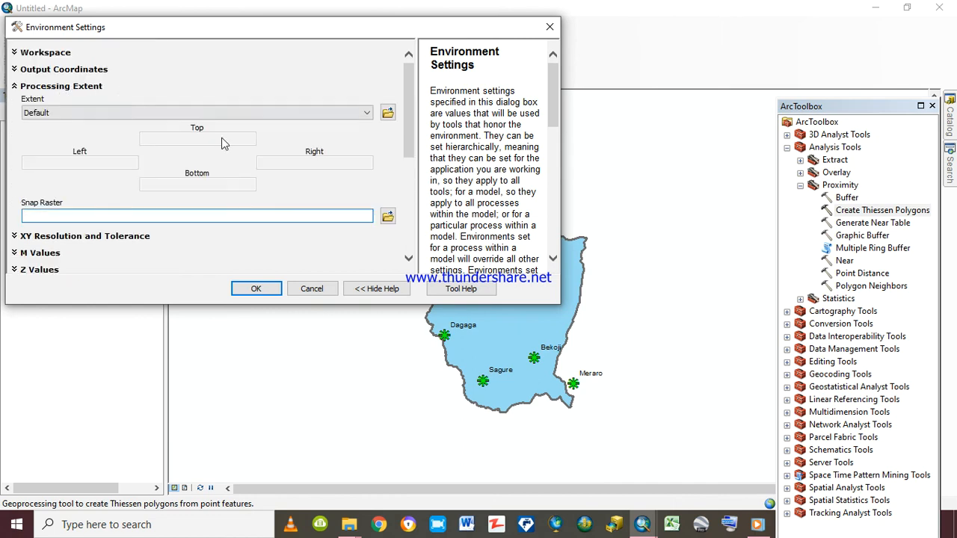
pyautogui.click(366, 112)
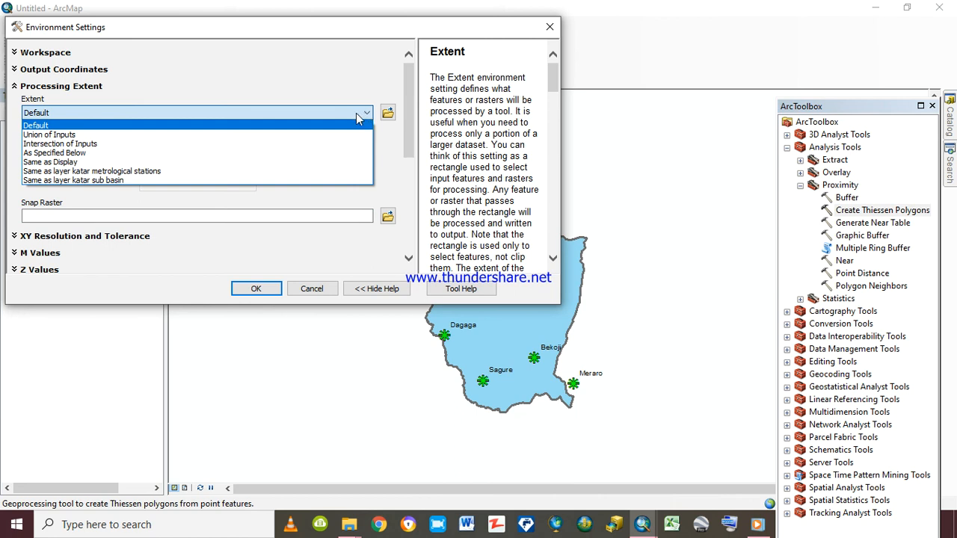
pyautogui.click(109, 171)
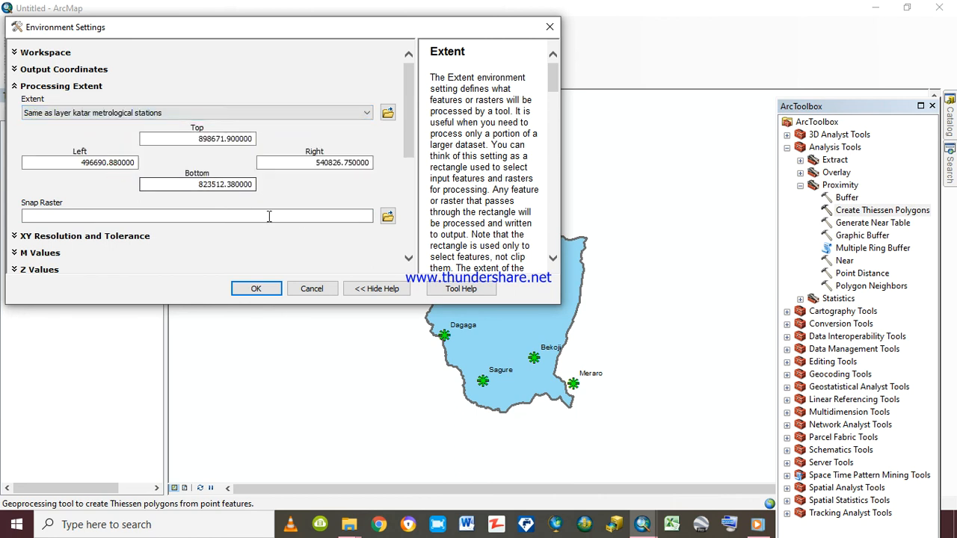
# Set the raster analysis mask to katar metrological stations and try to generate the Thiessen polygons with these settings
pyautogui.moveTo(410, 166); pyautogui.dragTo(412, 237)
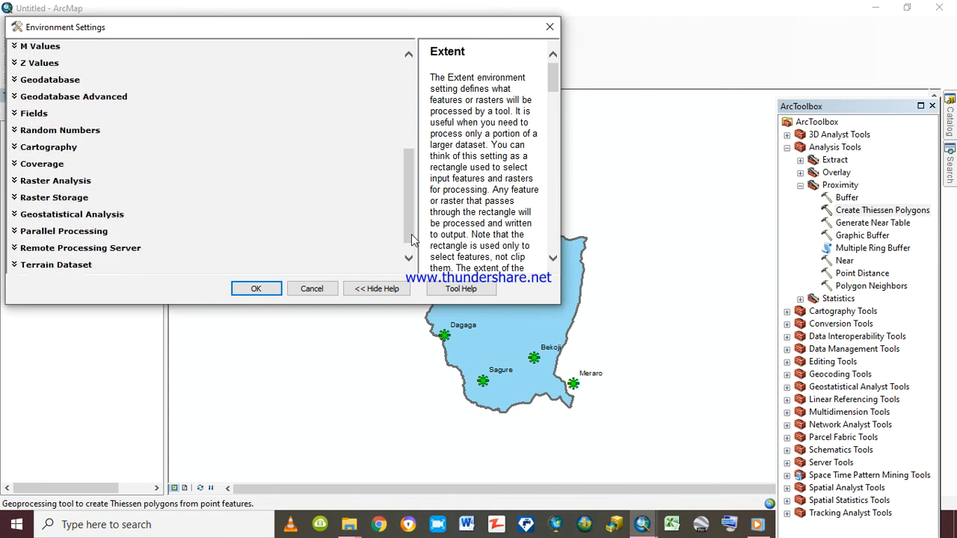
pyautogui.click(80, 183)
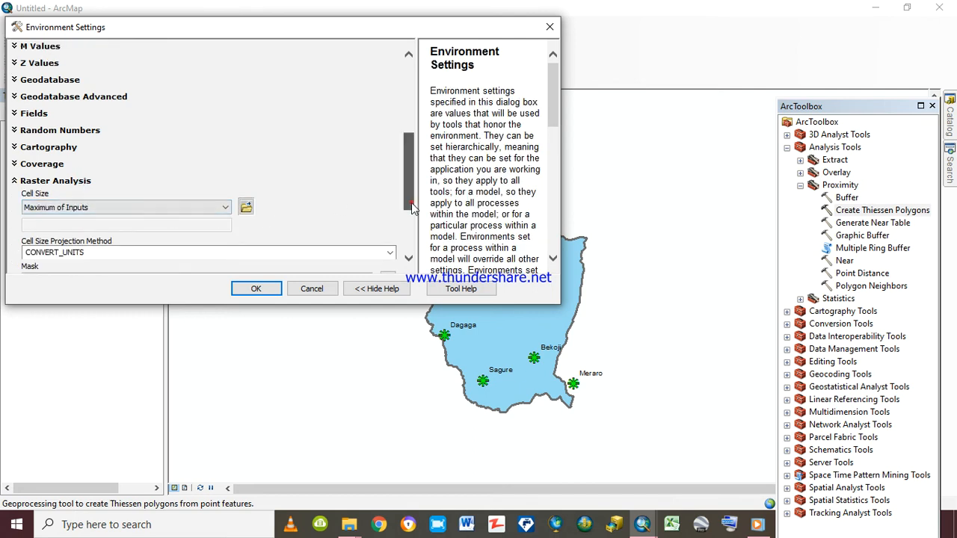
pyautogui.moveTo(412, 203); pyautogui.dragTo(412, 233)
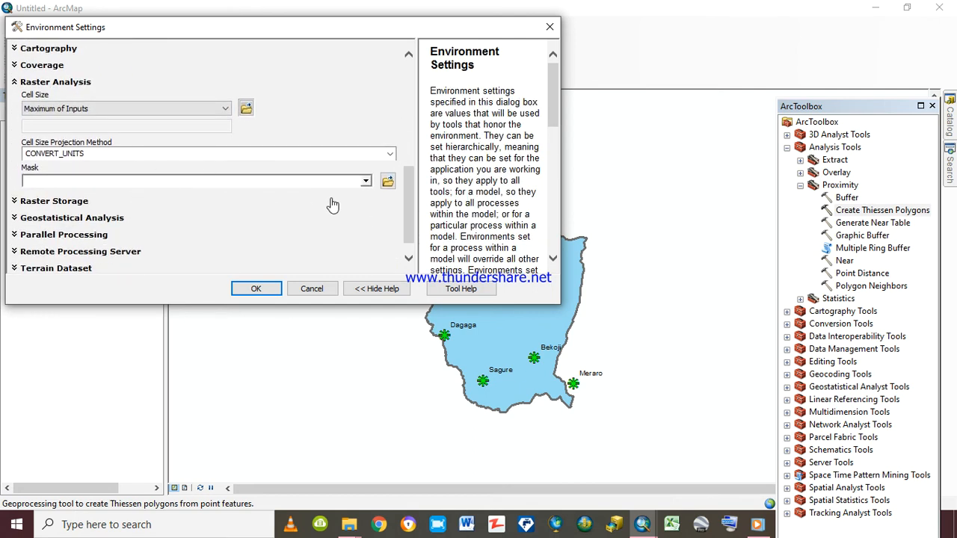
pyautogui.click(366, 181)
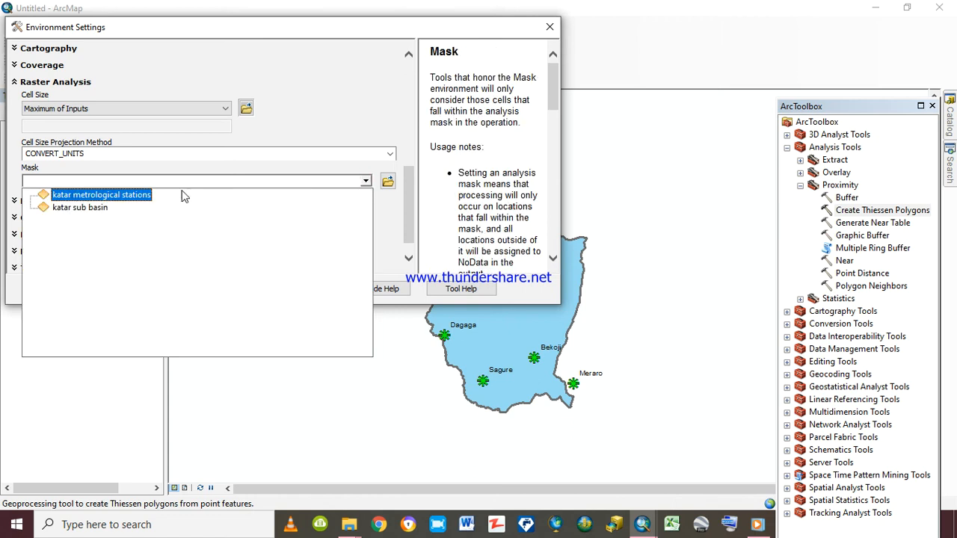
pyautogui.click(129, 196)
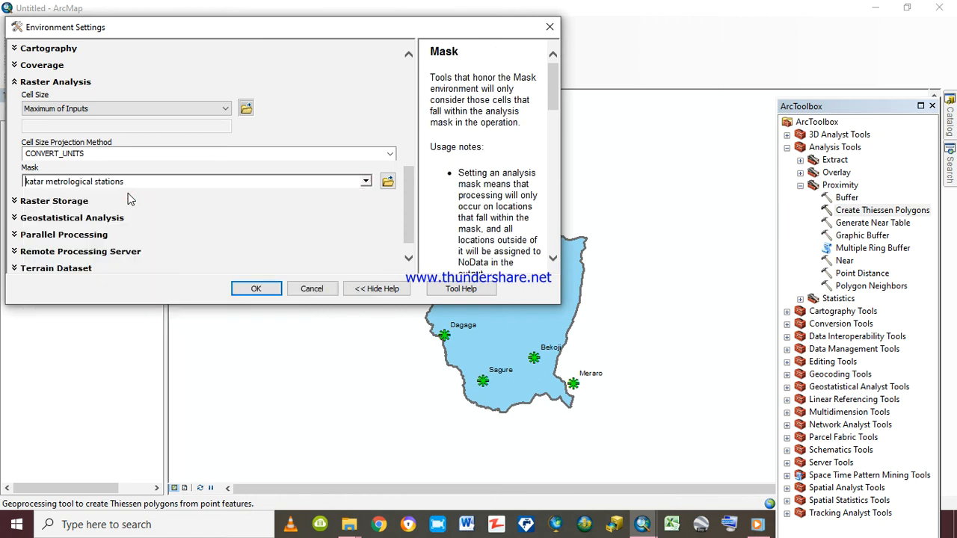
pyautogui.moveTo(407, 231); pyautogui.dragTo(410, 250)
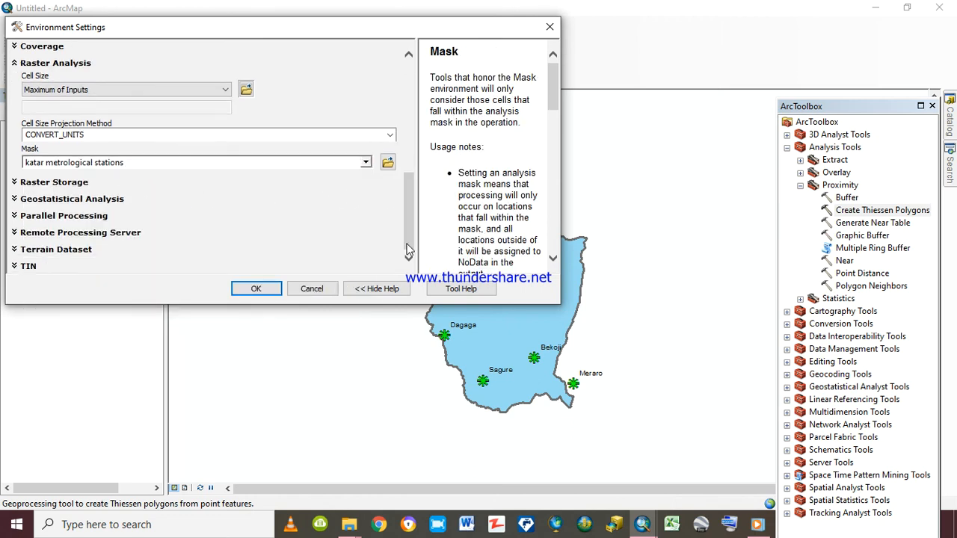
pyautogui.click(256, 289)
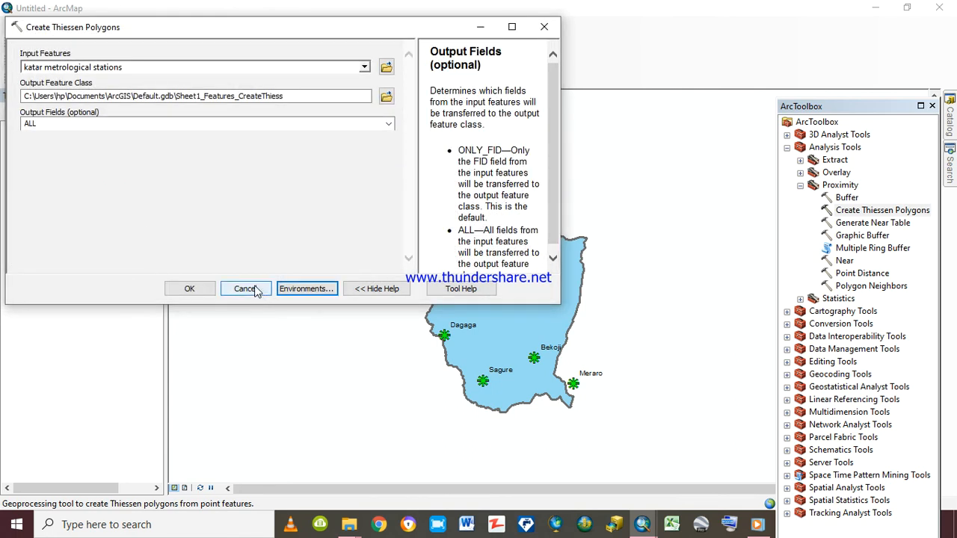
pyautogui.click(191, 289)
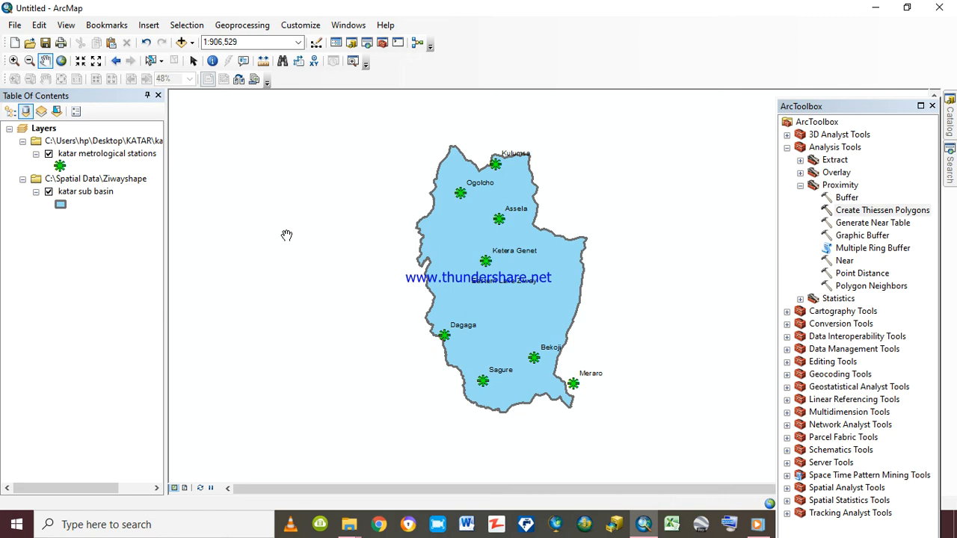
# Export all katar metrological stations features to C:\PG-GIS TUTORIAL as katar metrological stations_21.shp and add the exported data to the map
pyautogui.rightClick(95, 154)
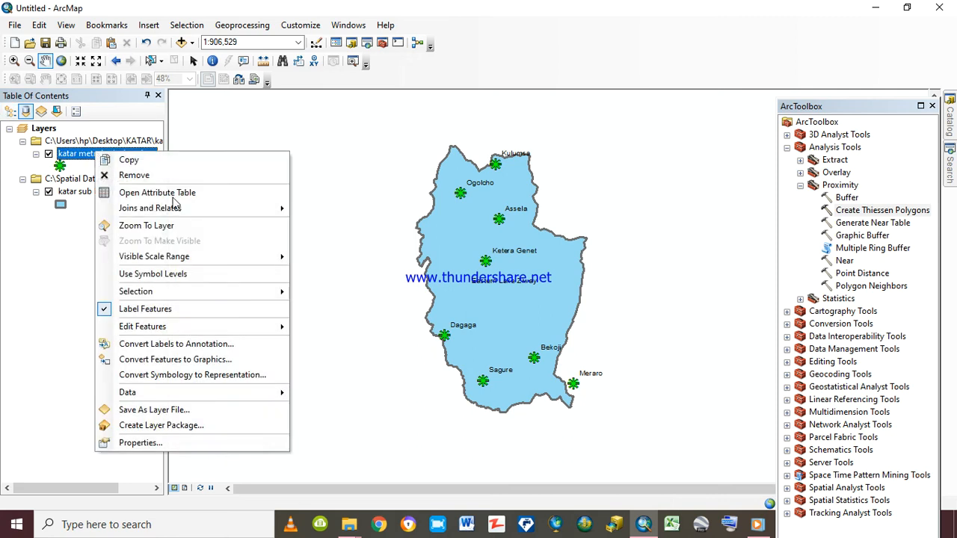
pyautogui.moveTo(175, 394)
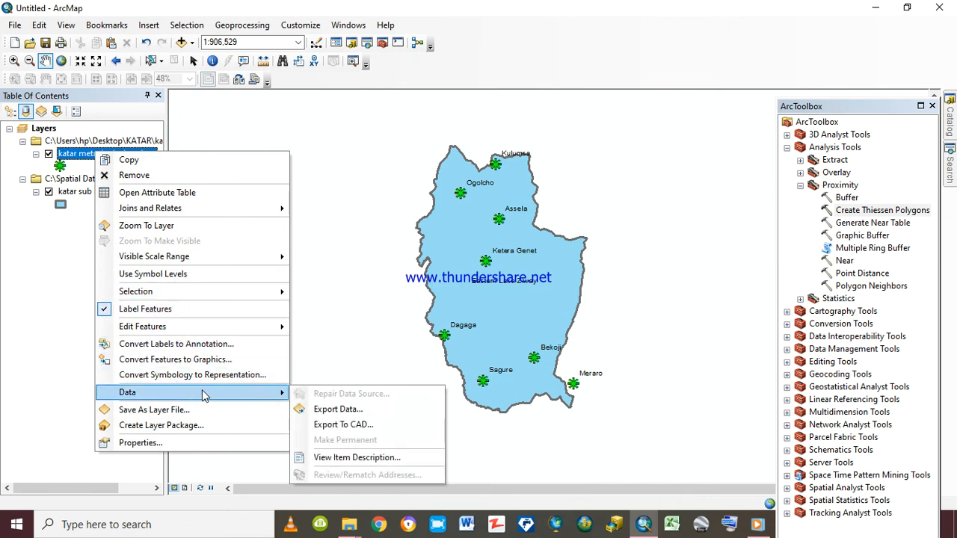
pyautogui.click(334, 410)
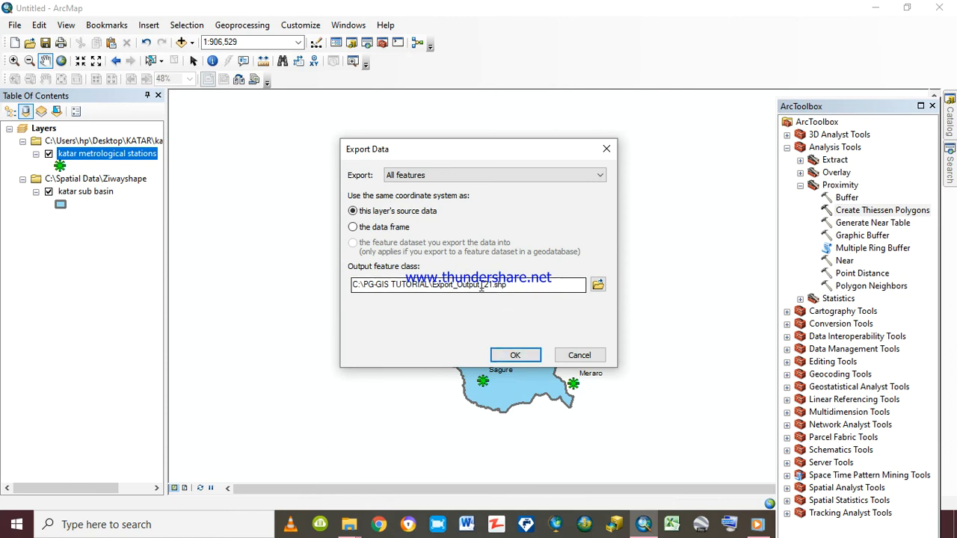
pyautogui.moveTo(481, 288); pyautogui.dragTo(432, 286)
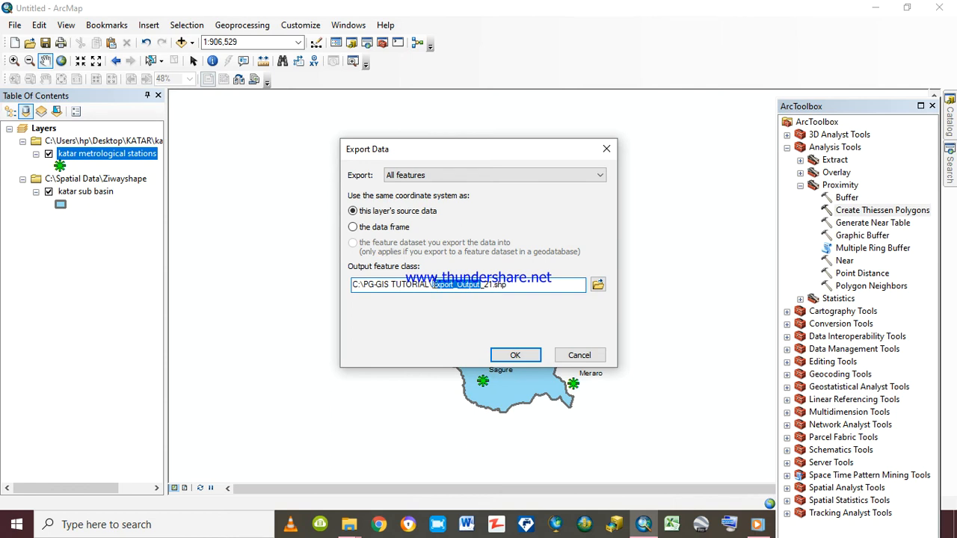
pyautogui.write('Katar')
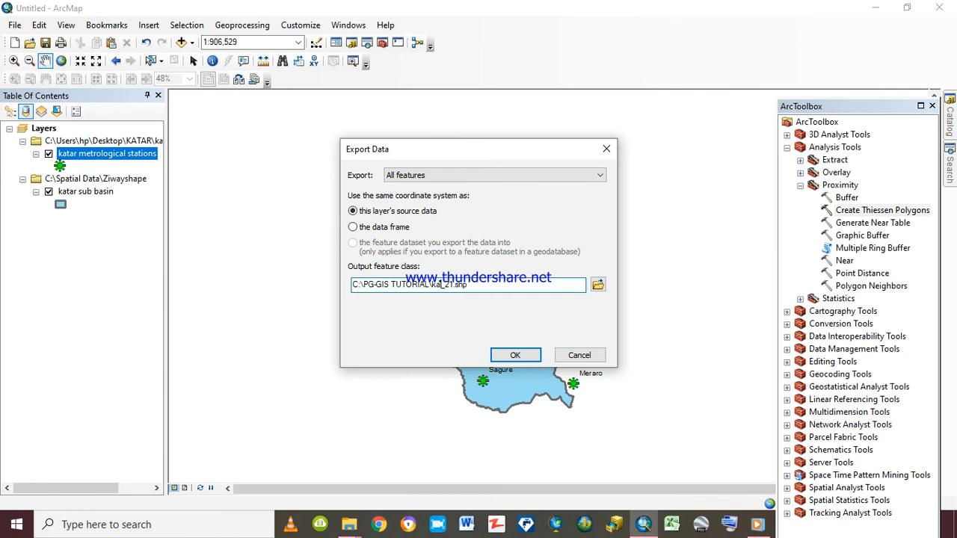
pyautogui.write(' metriological statio')
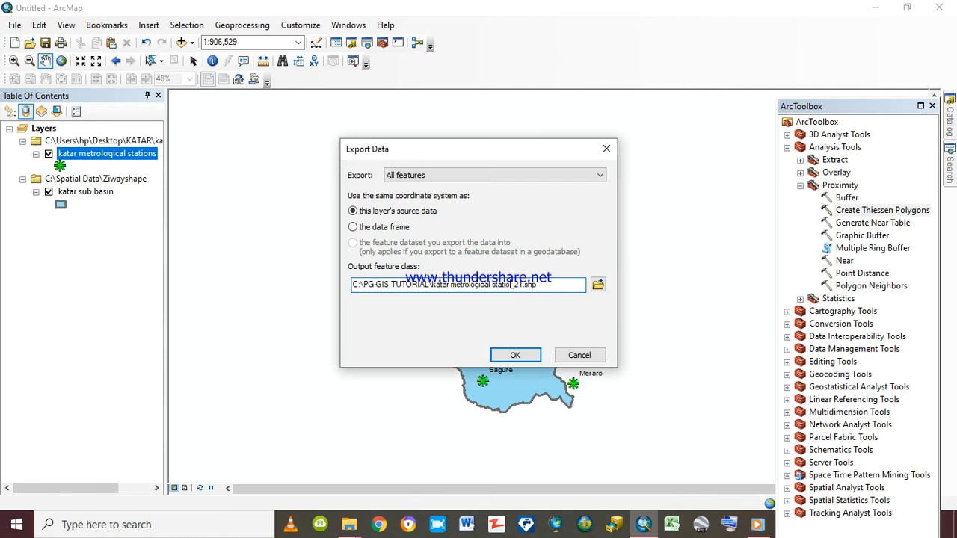
pyautogui.write('ns')
pyautogui.click(515, 355)
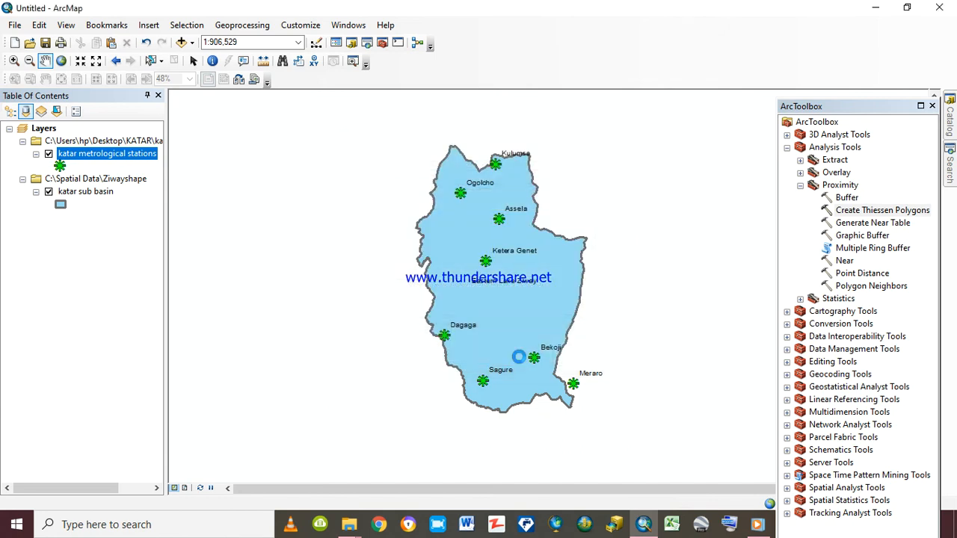
pyautogui.click(531, 312)
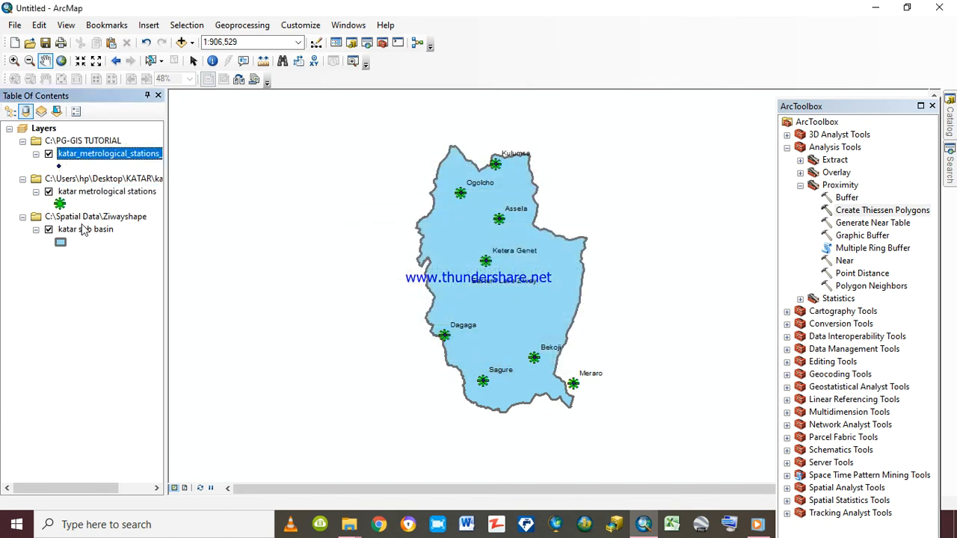
# Rename the newly exported stations layer to thiessen polygon
pyautogui.click(156, 153)
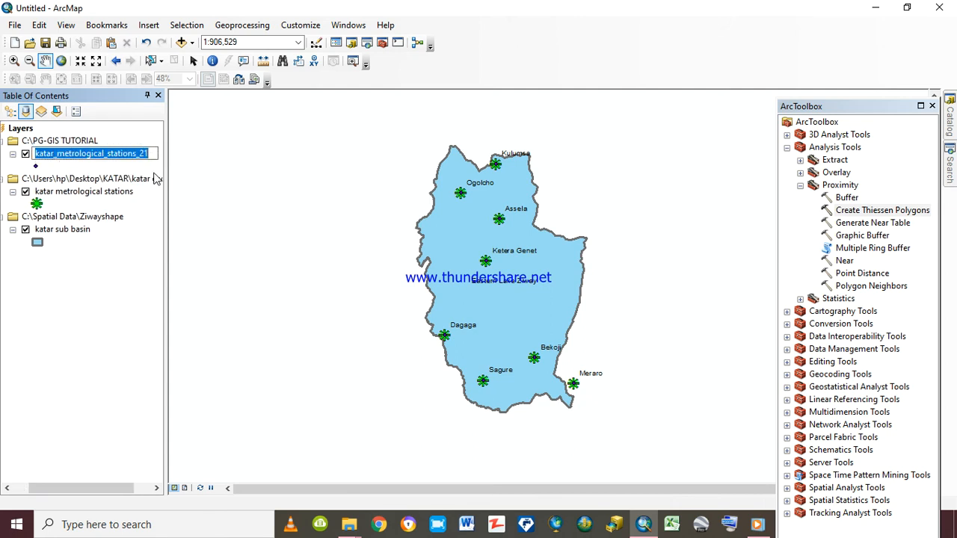
pyautogui.write('th')
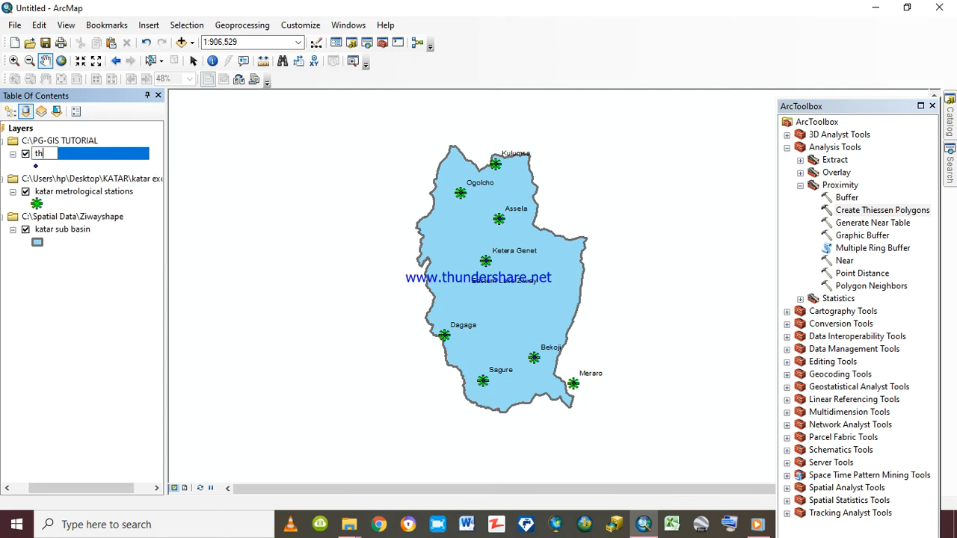
pyautogui.write('iessen pol')
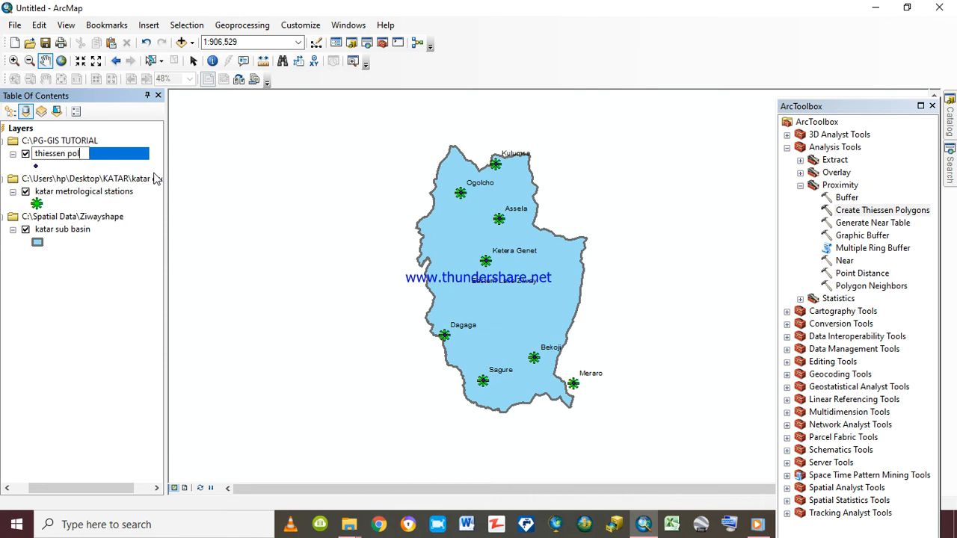
pyautogui.write('ygon')
pyautogui.press('Return')
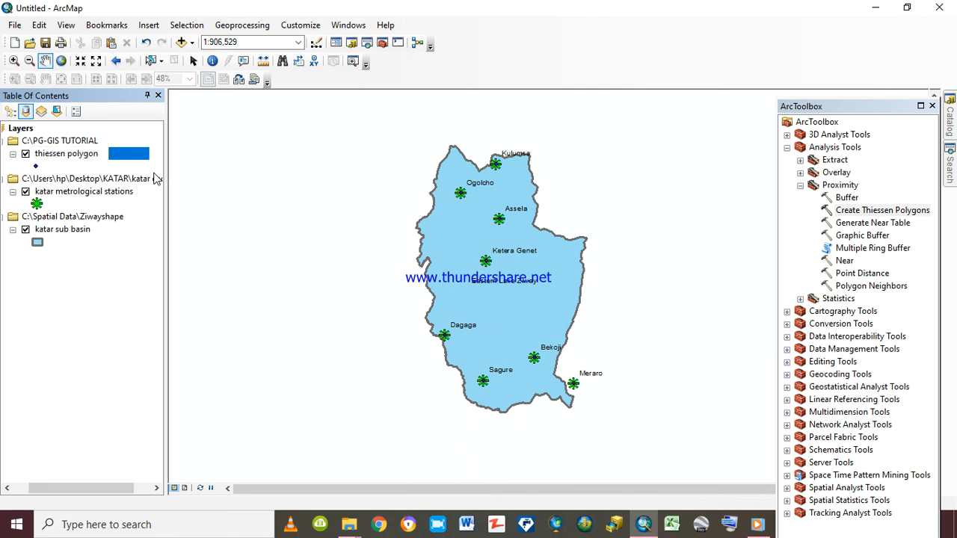
pyautogui.click(136, 161)
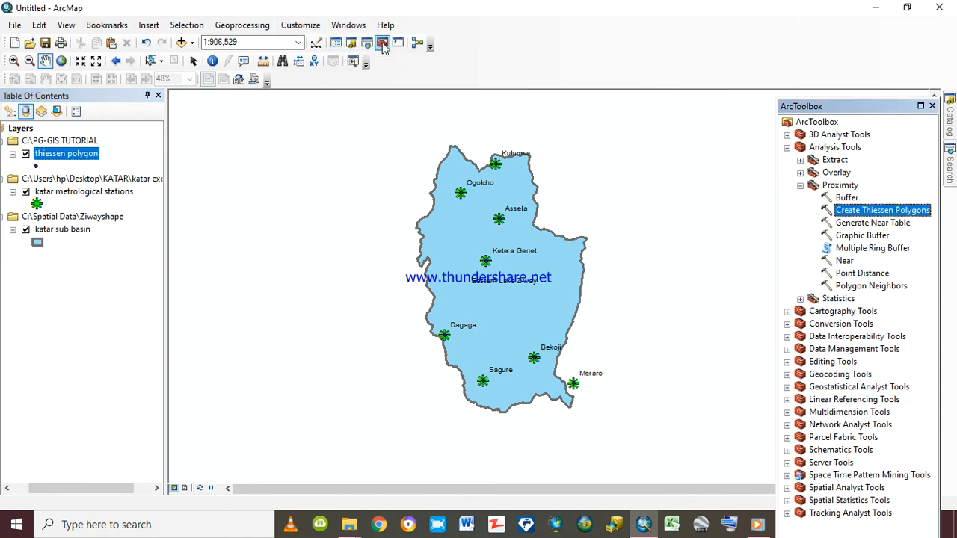
# Set up Create Thiessen Polygons with the thiessen polygon point layer as input features and ALL as the output fields
pyautogui.click(869, 211)
pyautogui.doubleClick(873, 211)
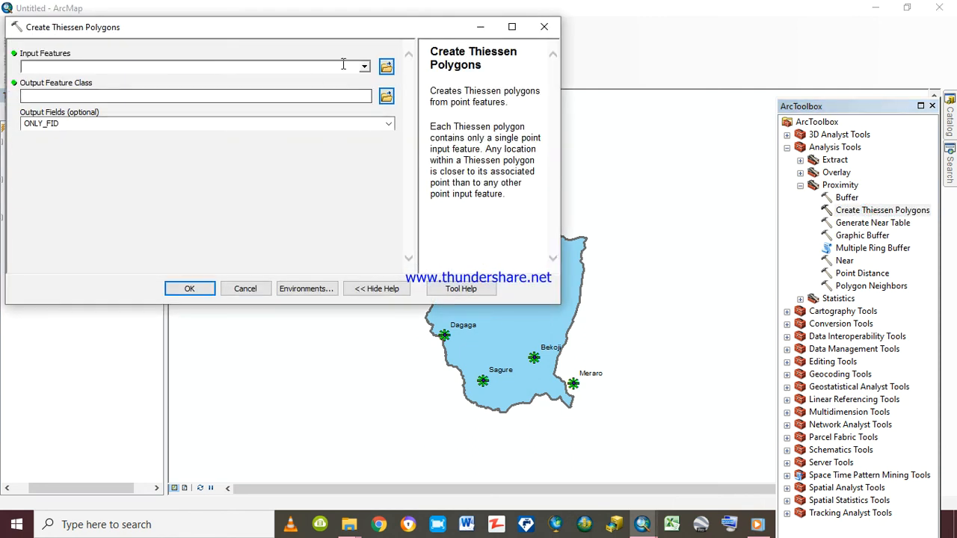
pyautogui.click(364, 66)
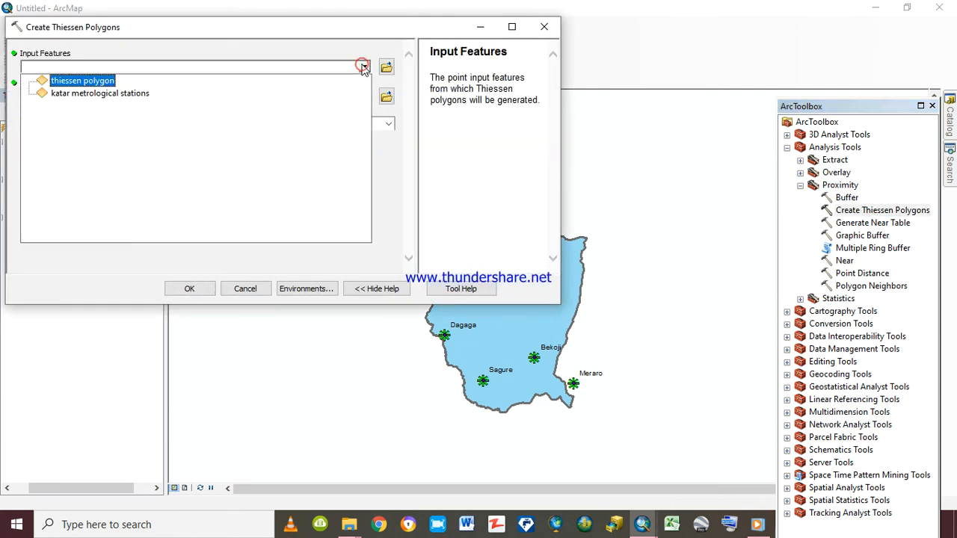
pyautogui.click(104, 80)
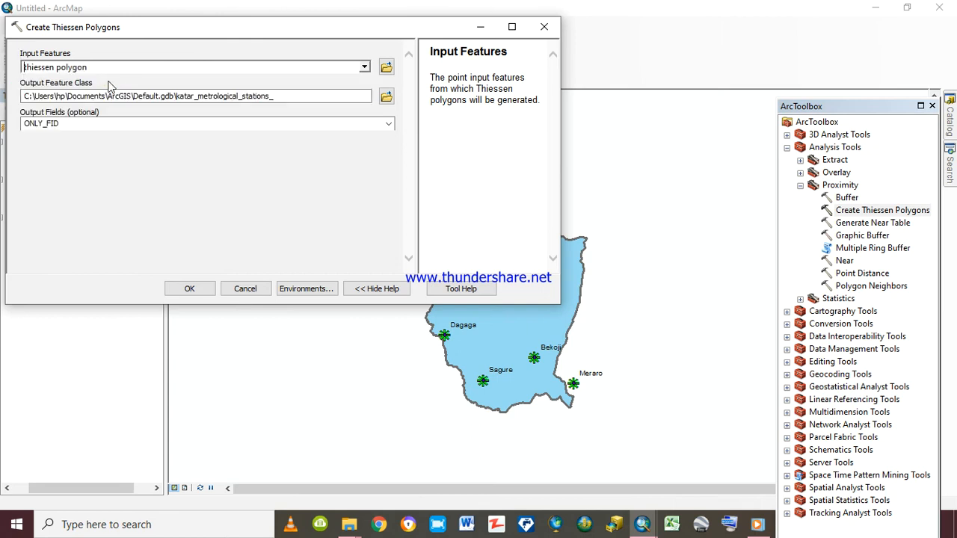
pyautogui.click(388, 124)
pyautogui.click(163, 146)
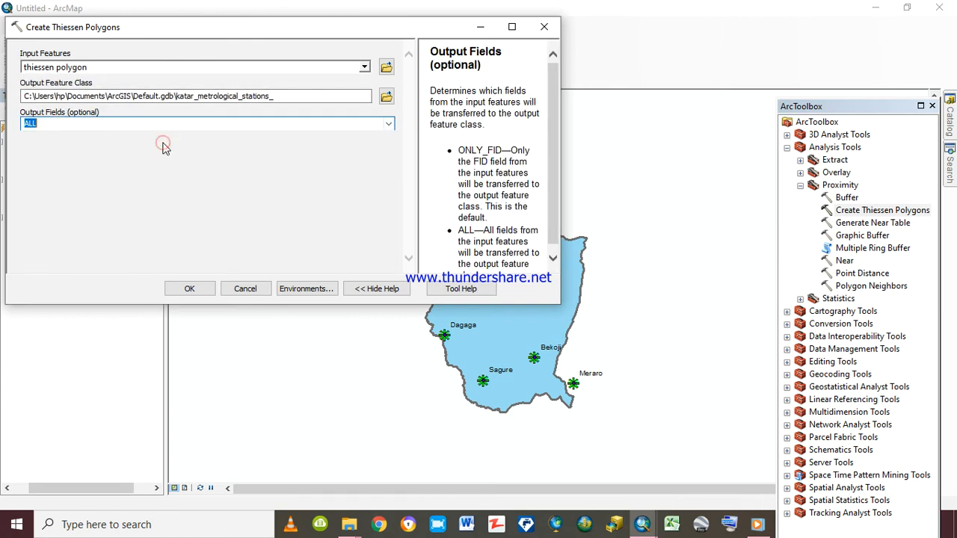
# Set the tool's processing extent environment to Same as layer thiessen polygon
pyautogui.click(303, 289)
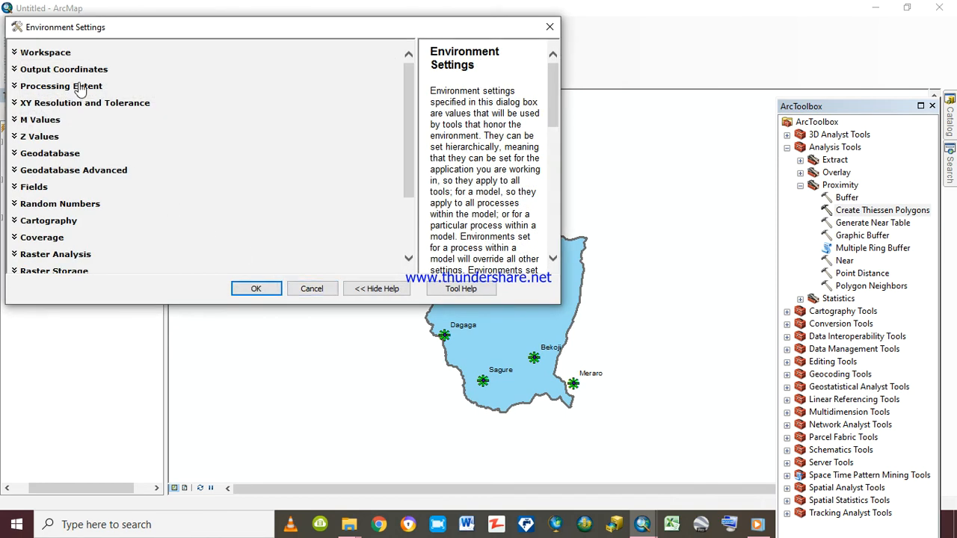
pyautogui.click(80, 88)
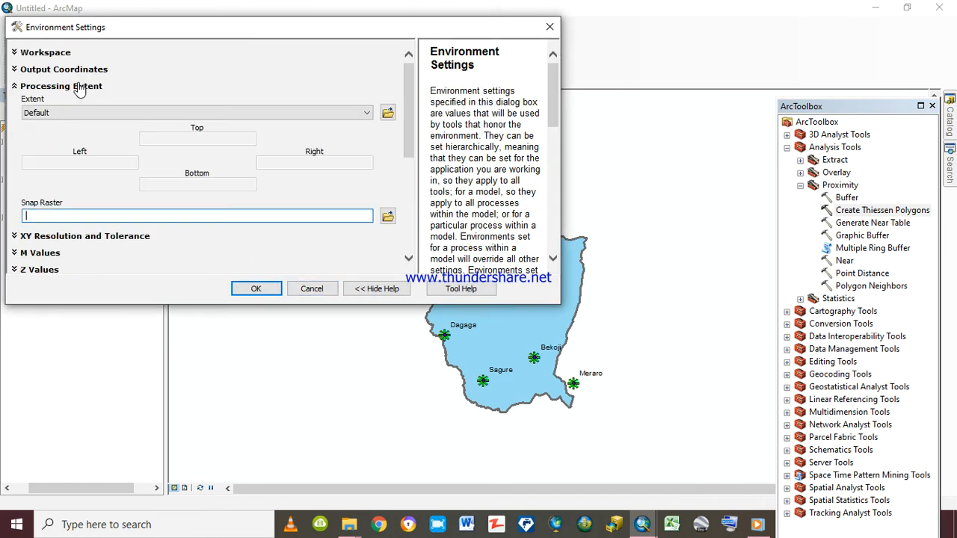
pyautogui.click(366, 112)
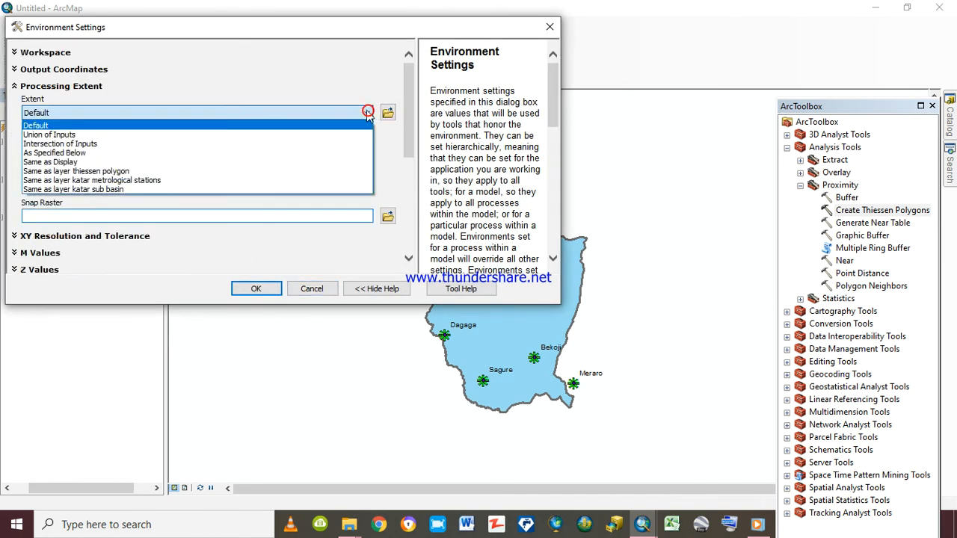
pyautogui.click(125, 171)
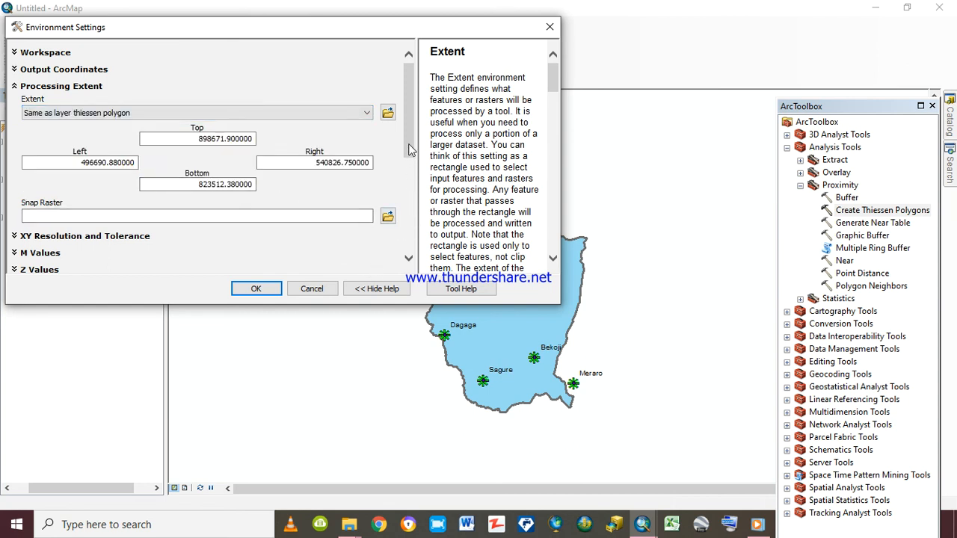
# Set the raster analysis mask to the thiessen polygon layer and generate the Thiessen polygons
pyautogui.scroll(-4, 409, 225)
pyautogui.moveTo(409, 218); pyautogui.dragTo(409, 219)
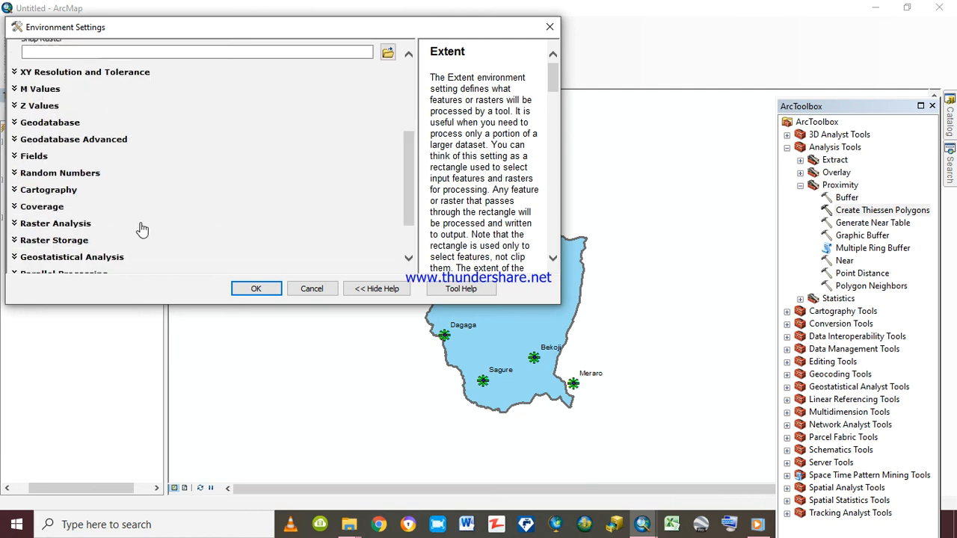
pyautogui.click(72, 224)
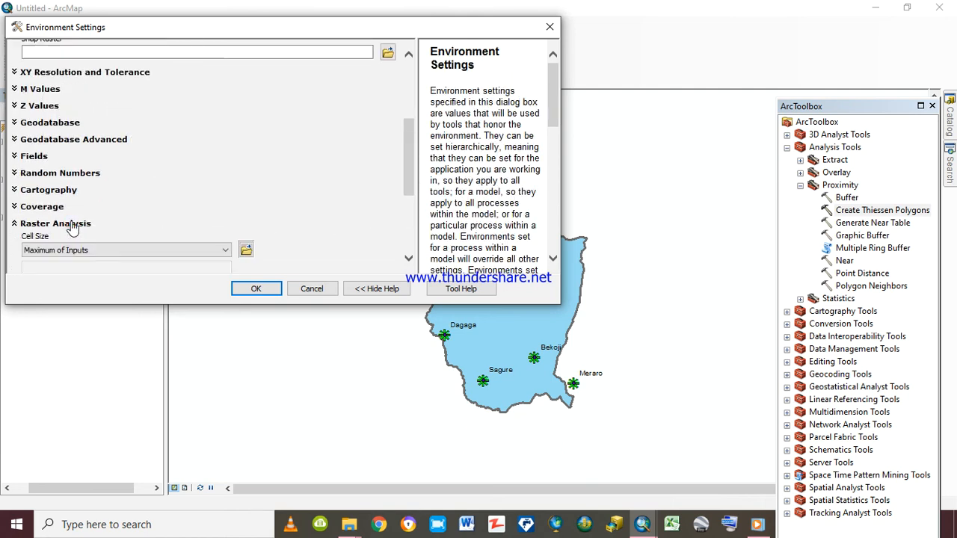
pyautogui.scroll(-4, 404, 198)
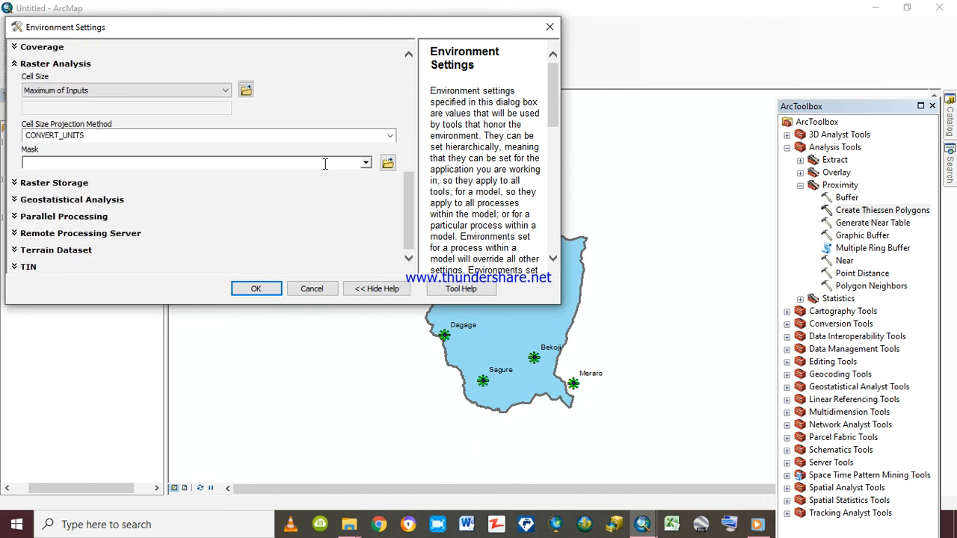
pyautogui.click(365, 164)
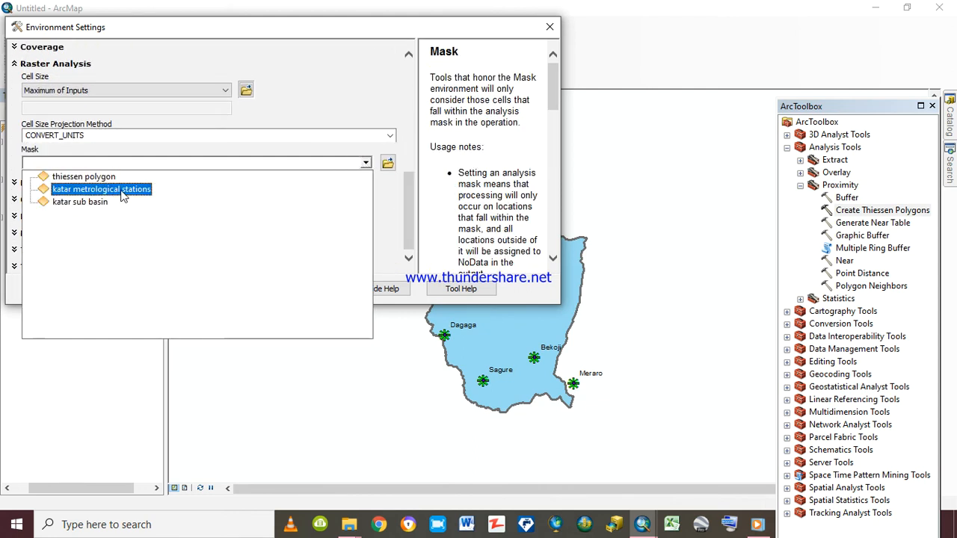
pyautogui.click(108, 180)
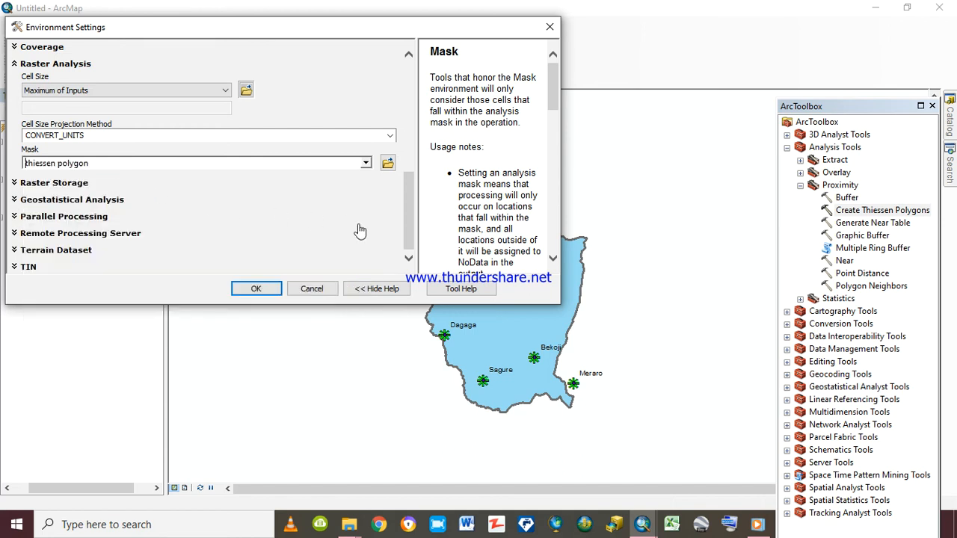
pyautogui.click(262, 288)
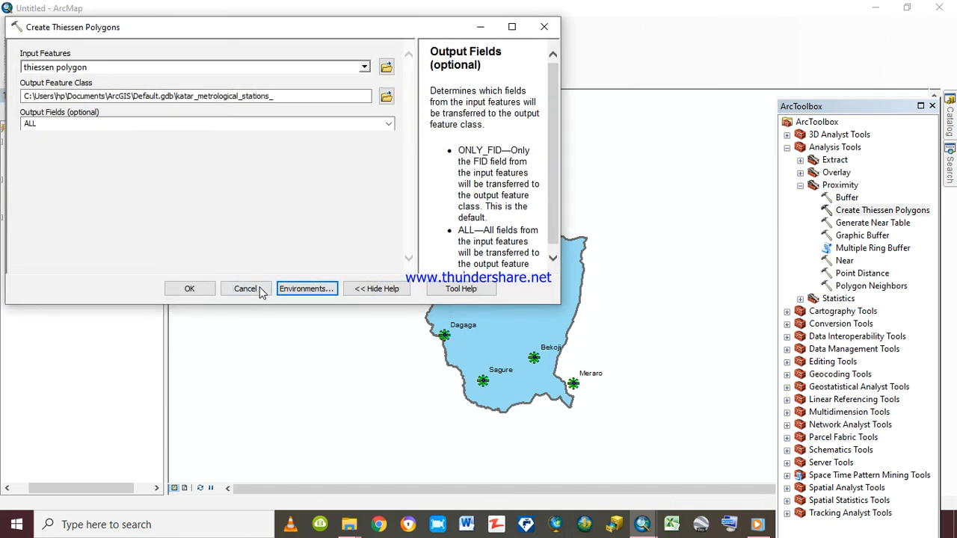
pyautogui.click(190, 289)
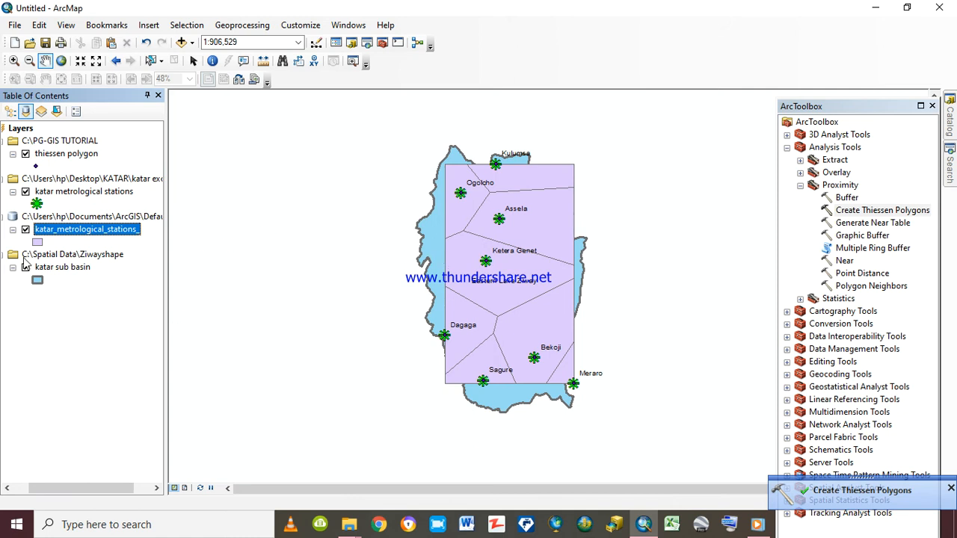
# Toggle the visibility of the two station point layers and the generated polygon layer to compare what each one shows
pyautogui.click(26, 154)
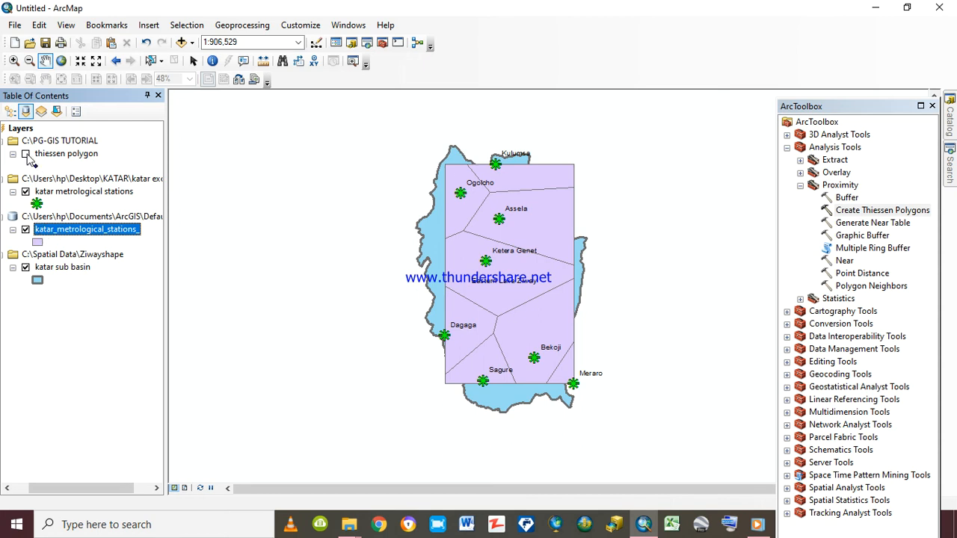
pyautogui.click(26, 155)
pyautogui.click(26, 229)
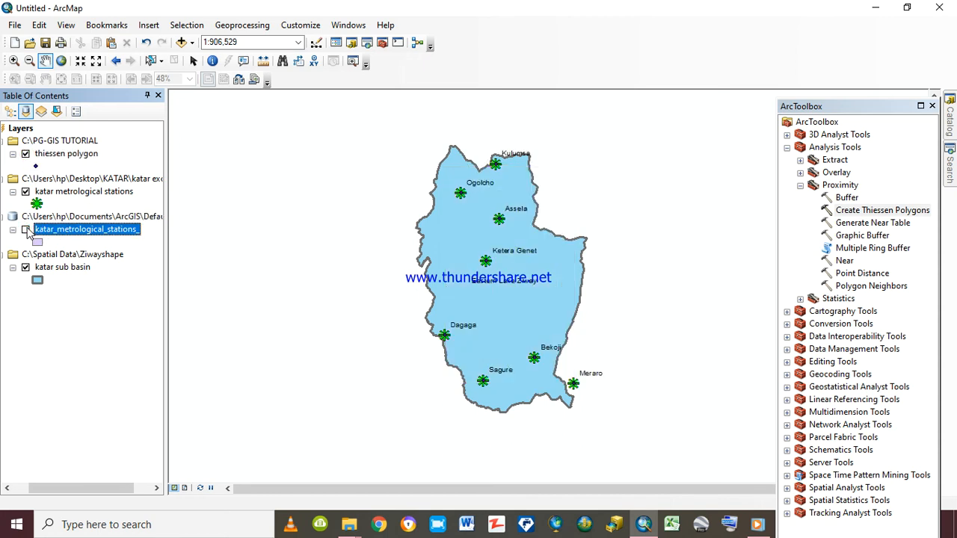
pyautogui.click(27, 229)
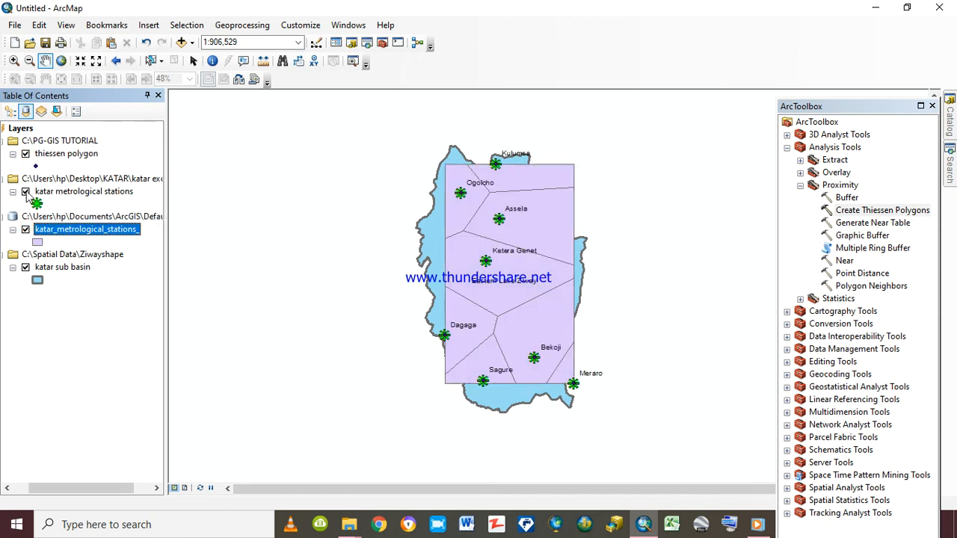
pyautogui.click(26, 192)
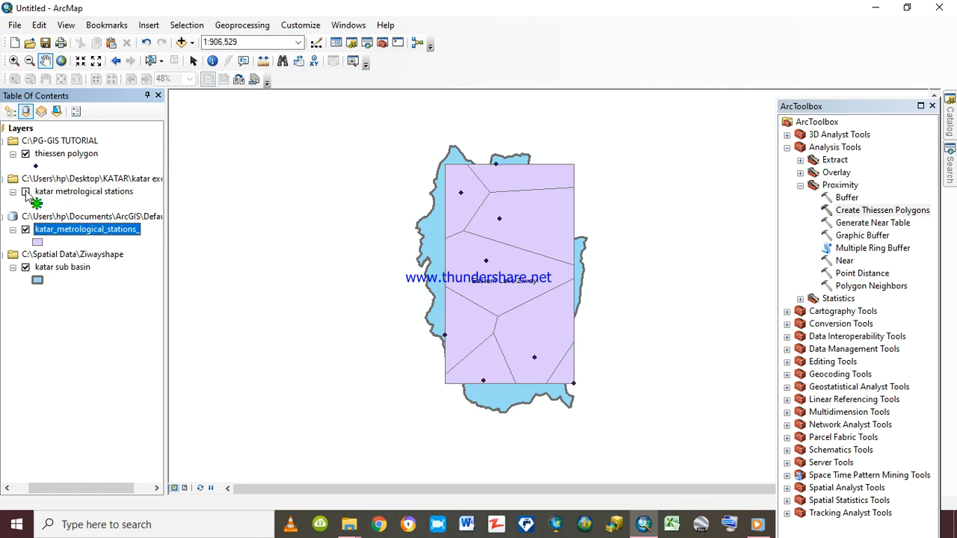
pyautogui.click(26, 192)
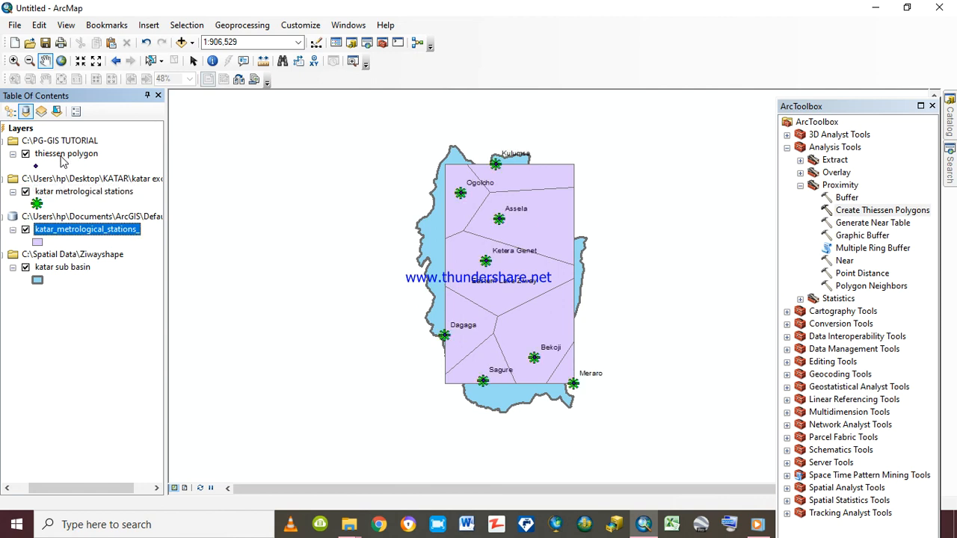
pyautogui.click(26, 229)
pyautogui.click(26, 230)
# Remove the thiessen polygon point layer from the map
pyautogui.rightClick(88, 154)
pyautogui.click(125, 172)
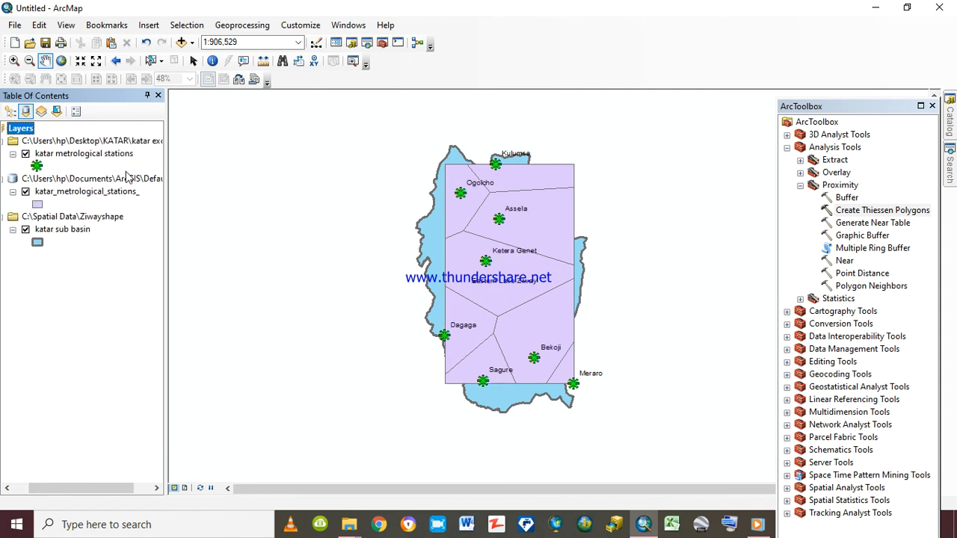
pyautogui.rightClick(59, 193)
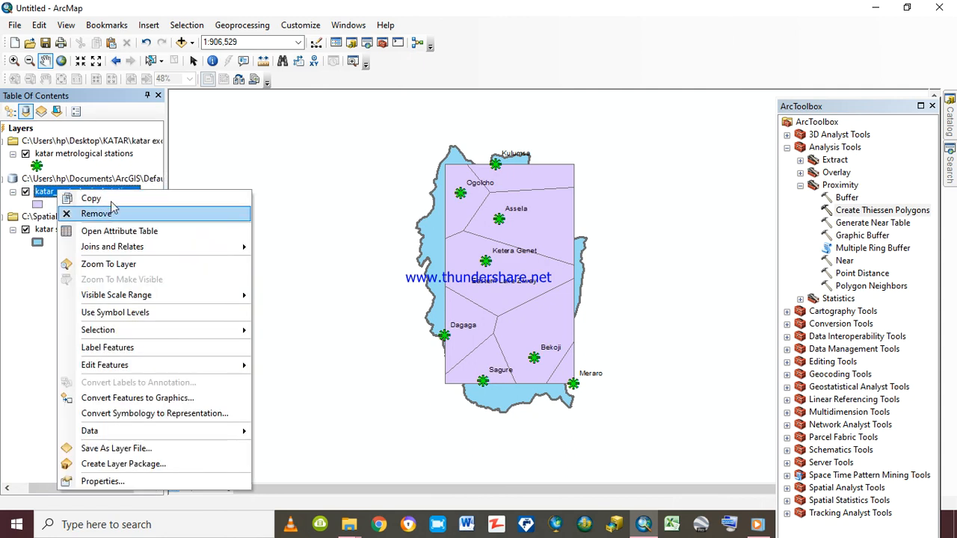
pyautogui.click(42, 266)
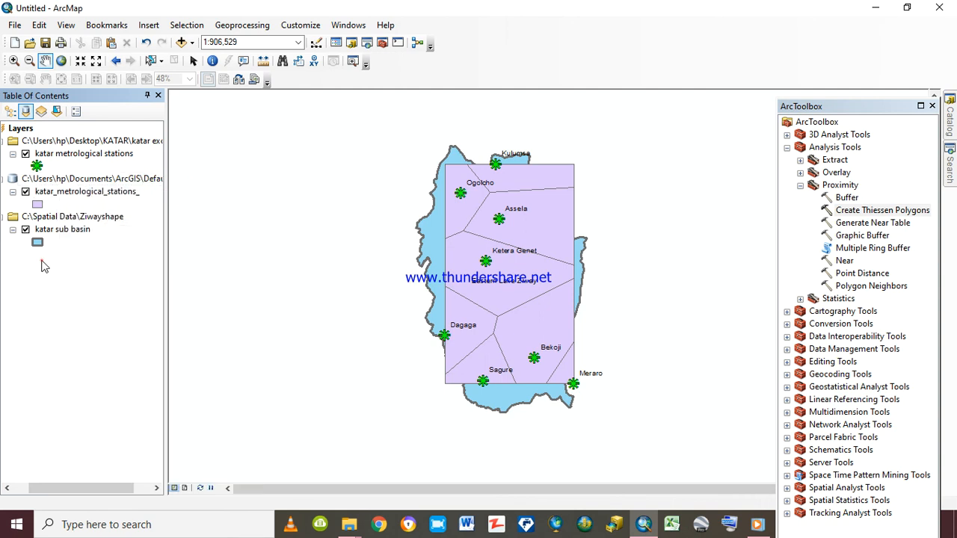
# Rename the generated katar_metrological_stations_ polygon layer to thiessen polygon
pyautogui.click(136, 192)
pyautogui.click(136, 193)
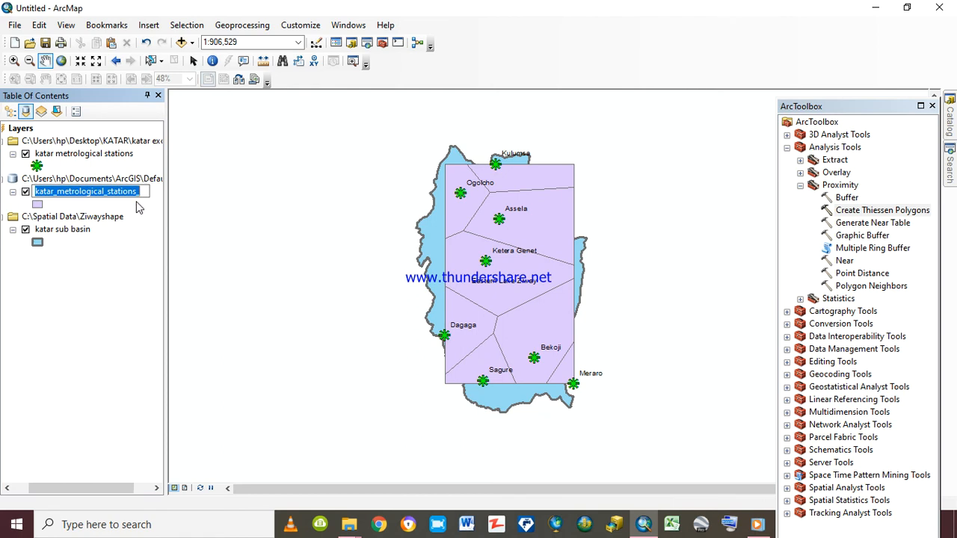
pyautogui.write('thiessen p')
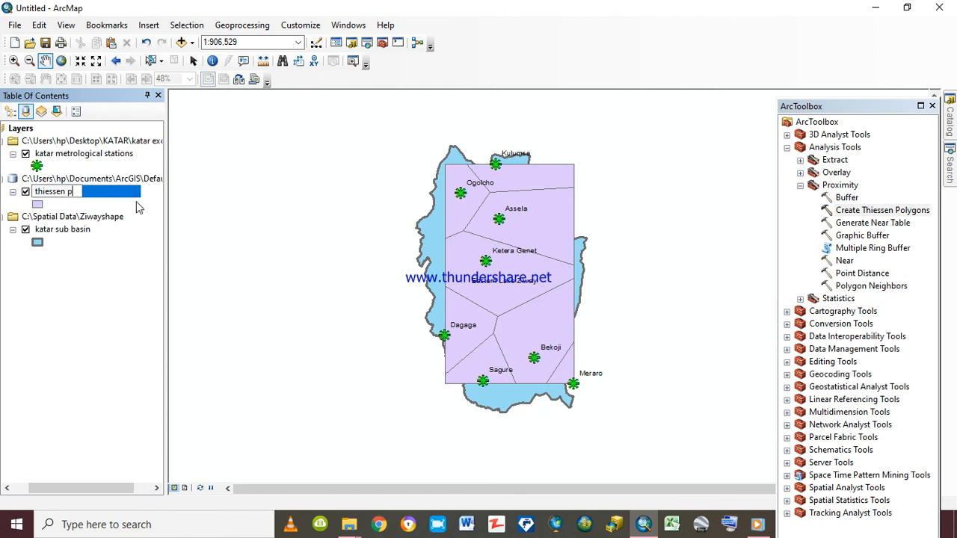
pyautogui.write('oly')
pyautogui.press('Return')
pyautogui.write('gon')
pyautogui.press('Return')
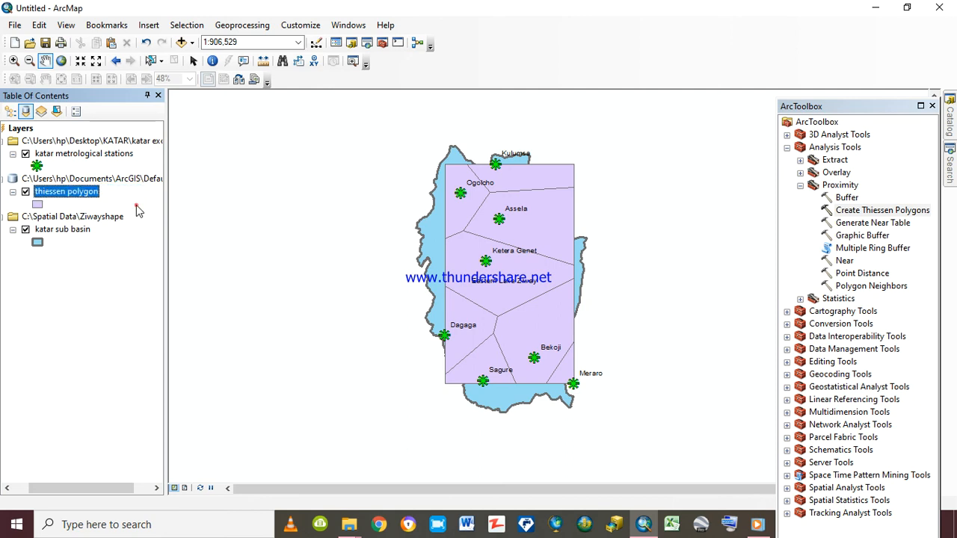
# Change the thiessen polygon layer's symbol to the ESRI Beige fill
pyautogui.click(37, 204)
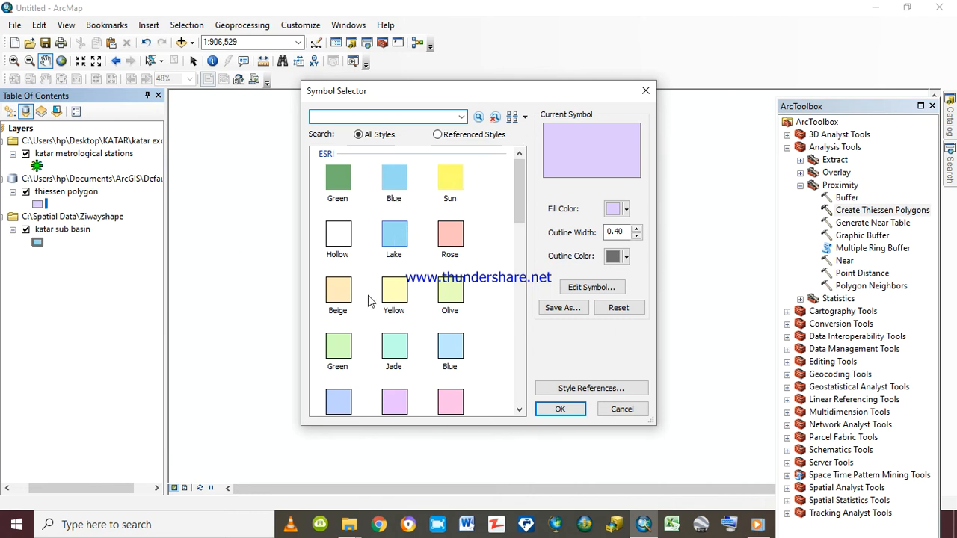
pyautogui.click(338, 297)
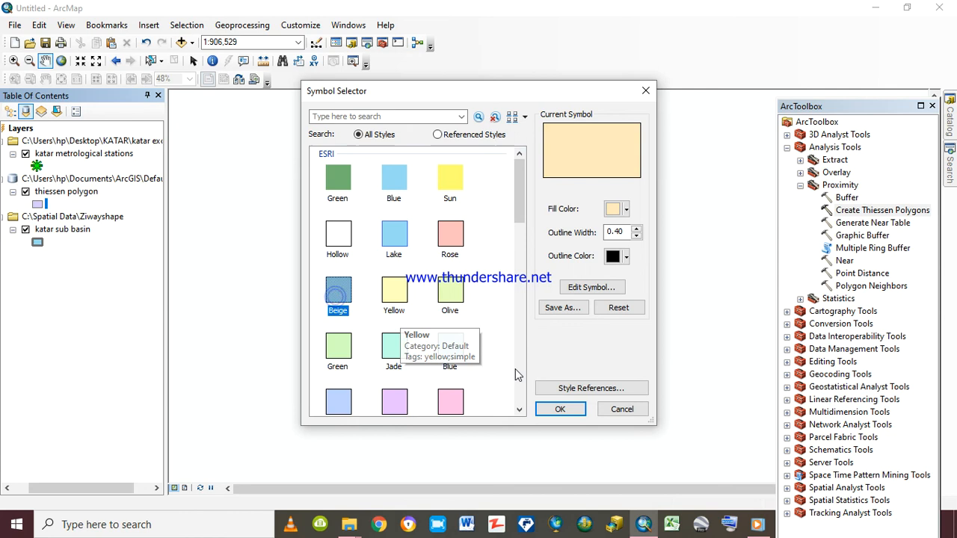
pyautogui.click(560, 408)
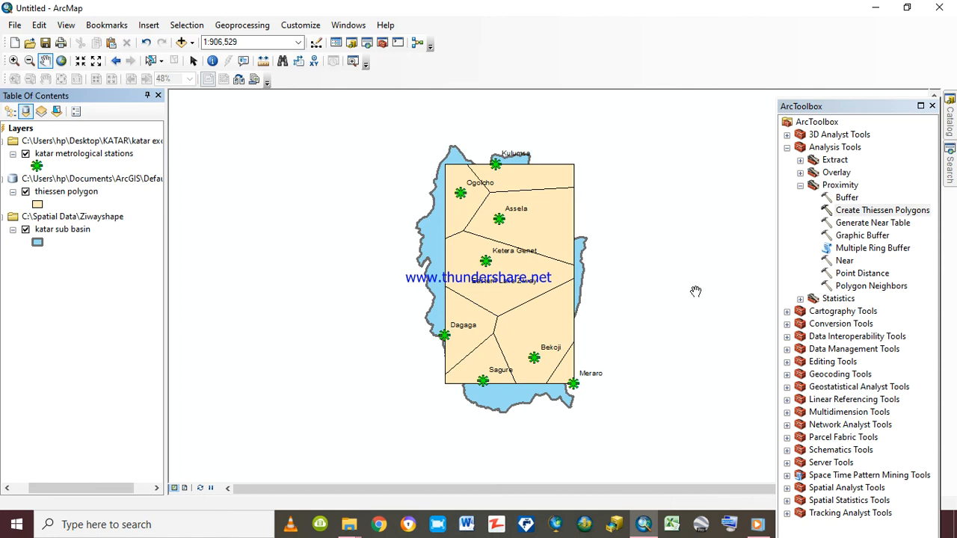
pyautogui.click(786, 148)
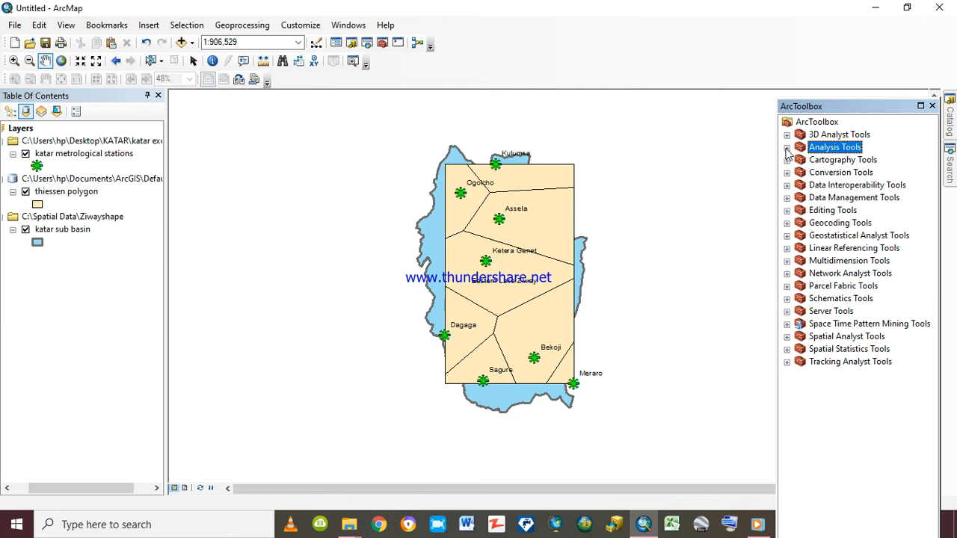
pyautogui.click(787, 148)
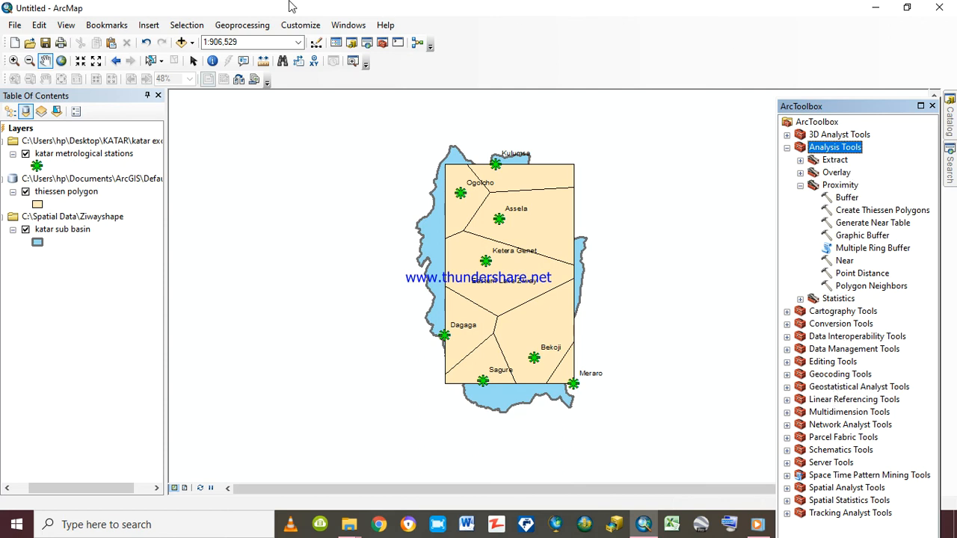
# Set up a Clip with thiessen polygon as the input features and katar metrological stations as the clip features
pyautogui.click(241, 25)
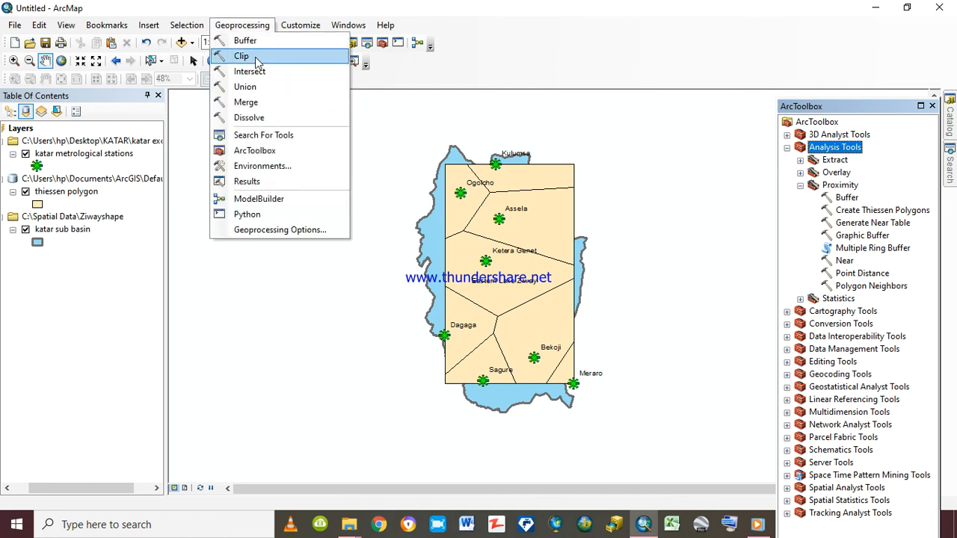
pyautogui.click(243, 58)
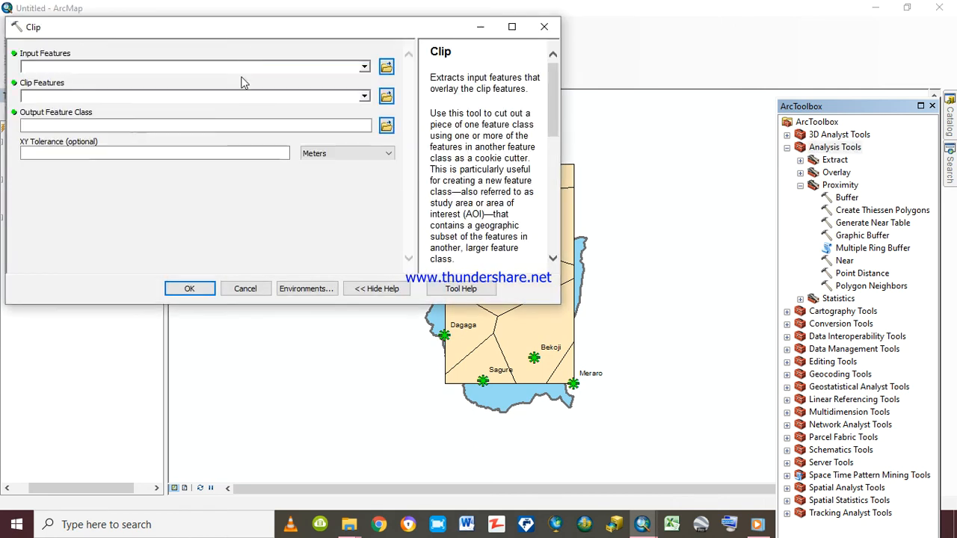
pyautogui.click(363, 68)
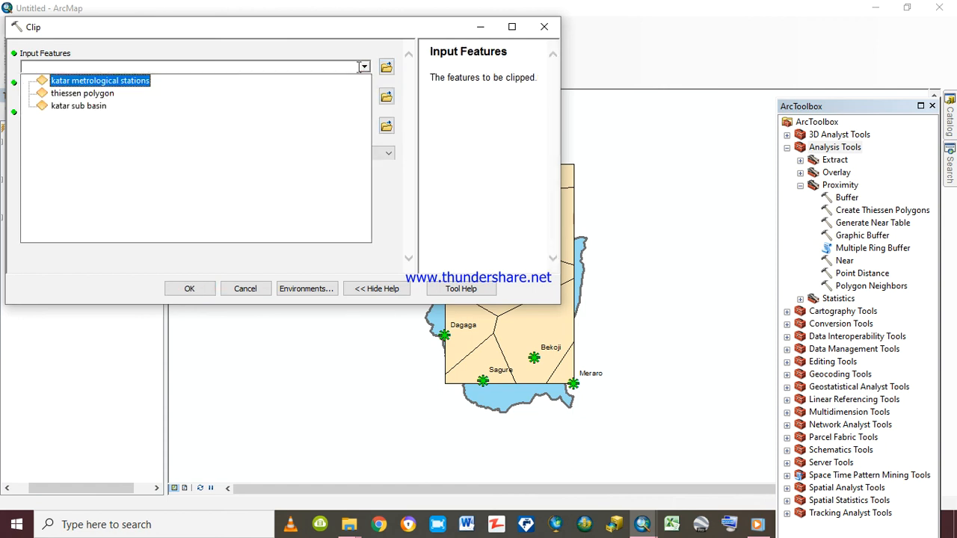
pyautogui.click(108, 96)
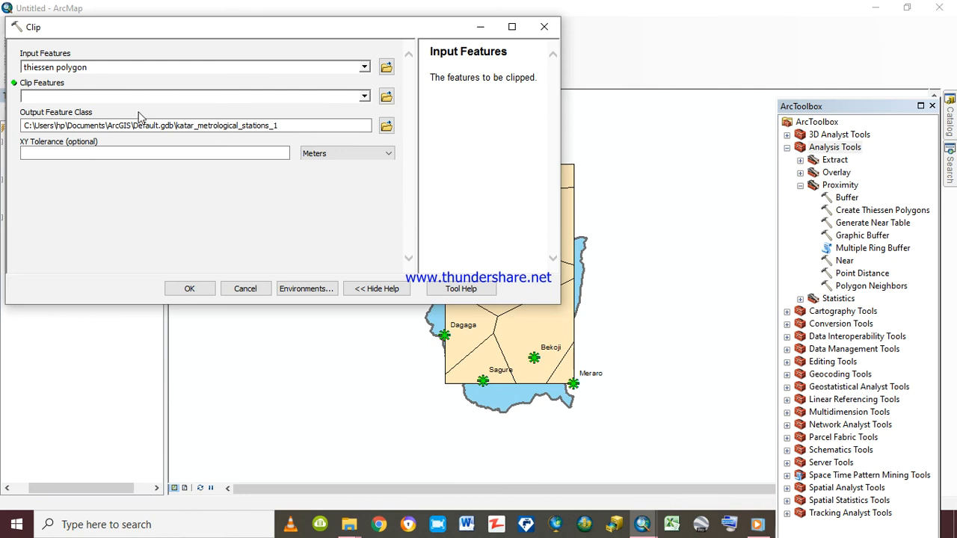
pyautogui.click(364, 97)
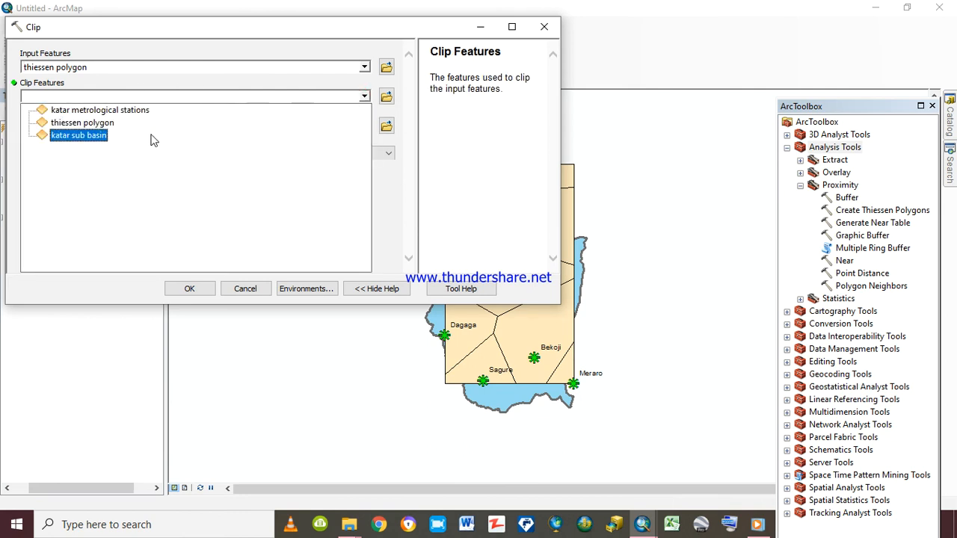
pyautogui.click(133, 110)
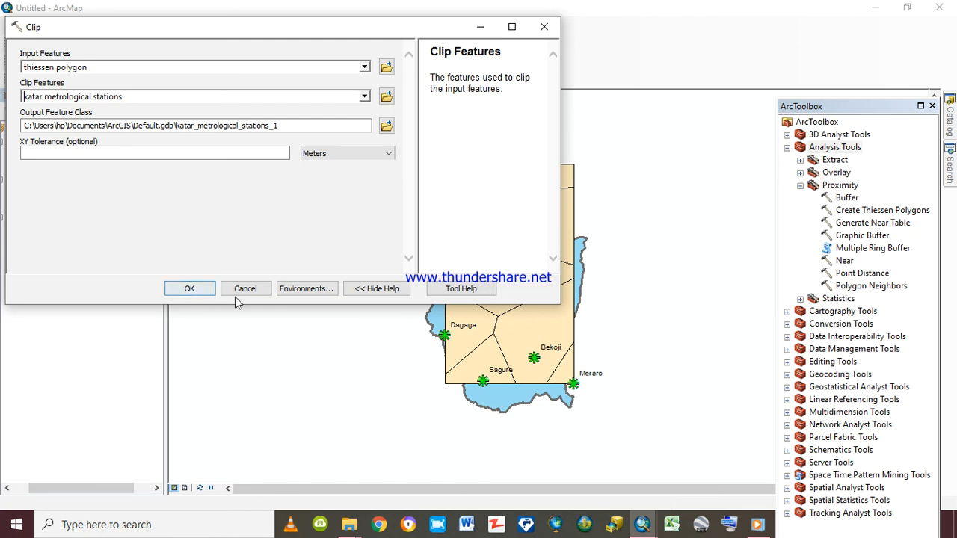
# Set the processing extent in the Clip's environment settings to Same as Display
pyautogui.click(302, 291)
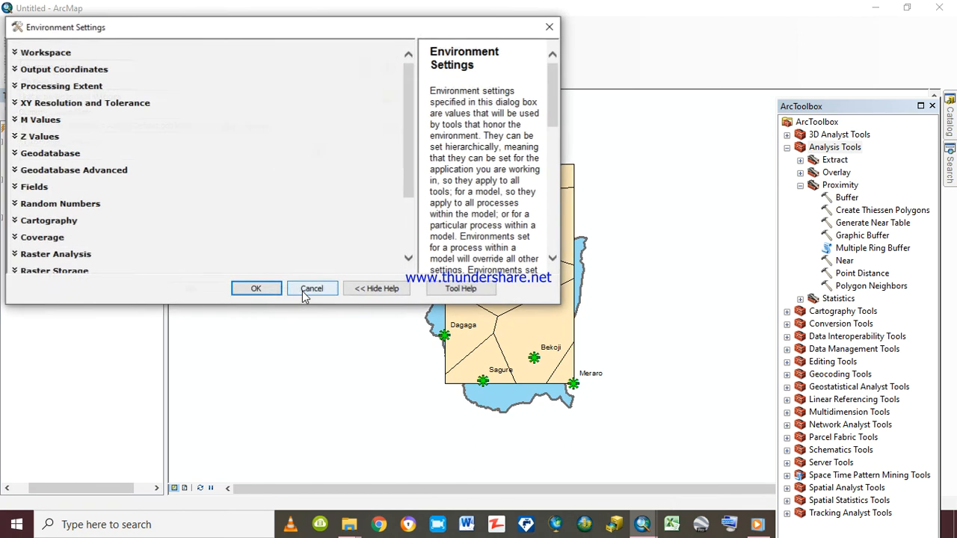
pyautogui.click(65, 88)
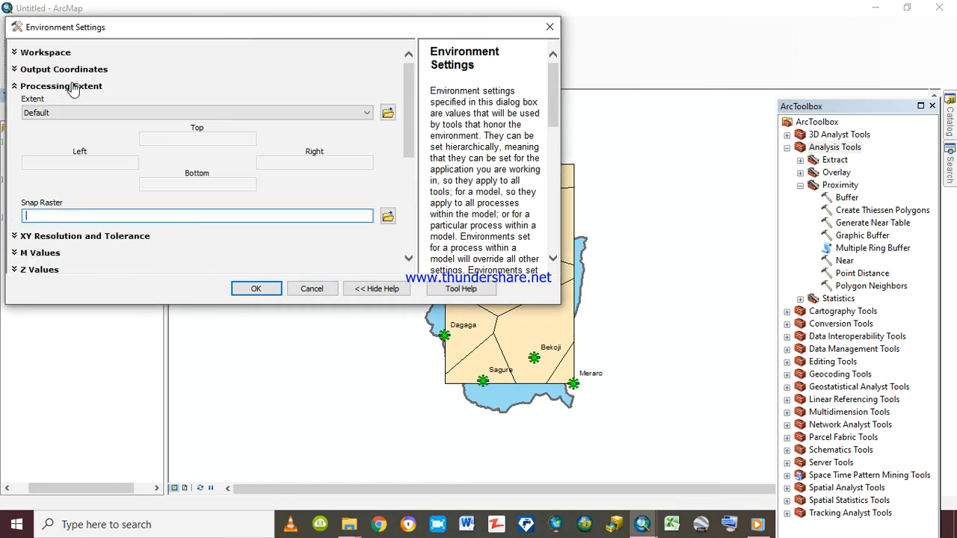
pyautogui.click(366, 113)
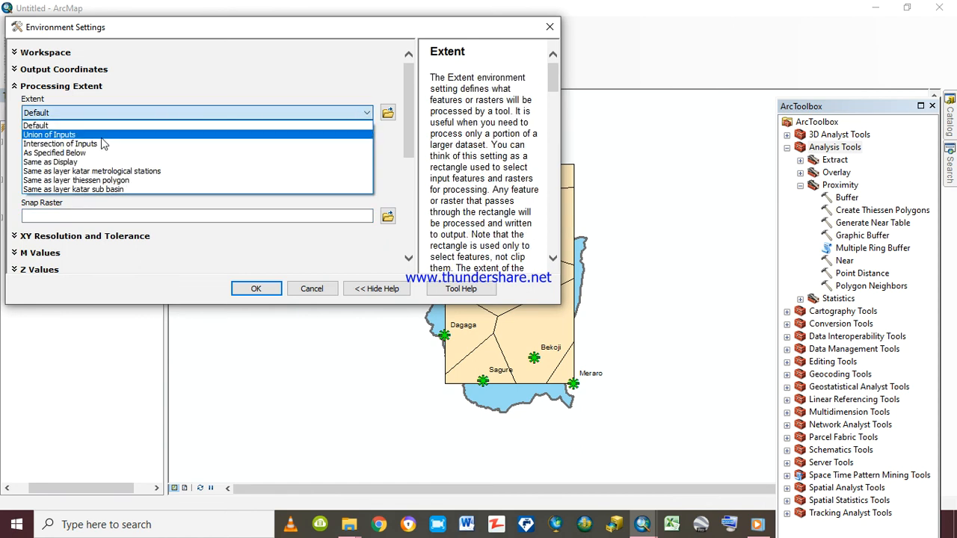
pyautogui.click(84, 163)
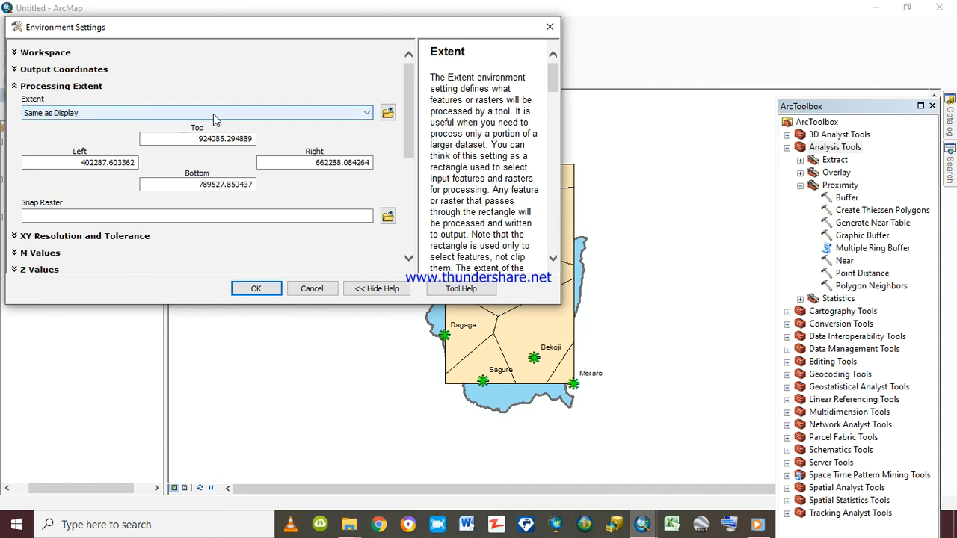
pyautogui.click(108, 165)
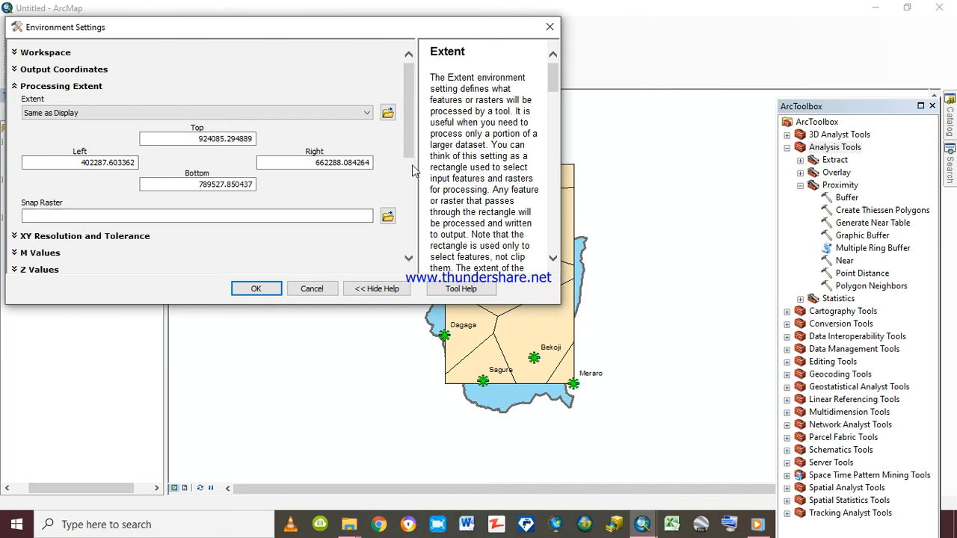
# Set the raster analysis mask to katar sub basin and apply the environment settings
pyautogui.moveTo(412, 160); pyautogui.dragTo(420, 212)
pyautogui.scroll(-2, 420, 211)
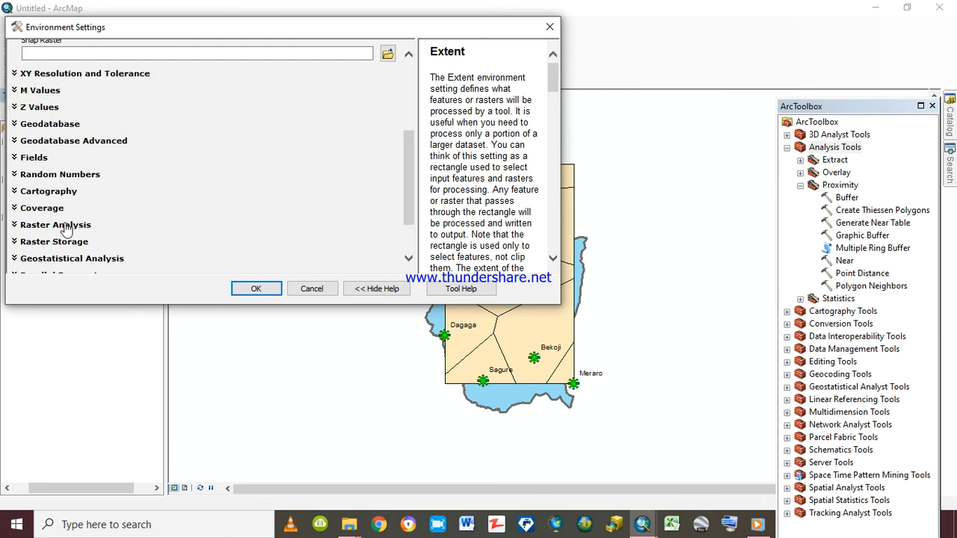
pyautogui.click(61, 226)
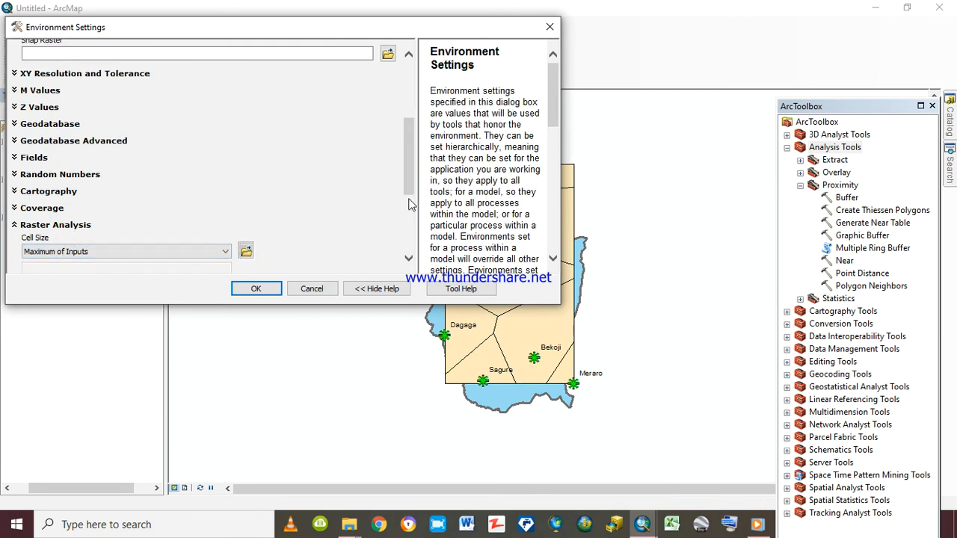
pyautogui.moveTo(412, 185); pyautogui.dragTo(416, 237)
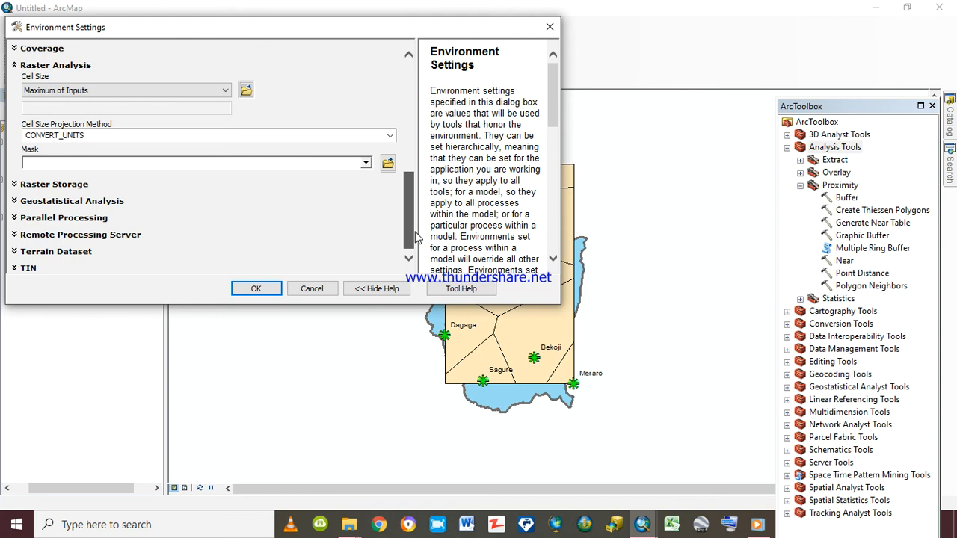
pyautogui.click(365, 162)
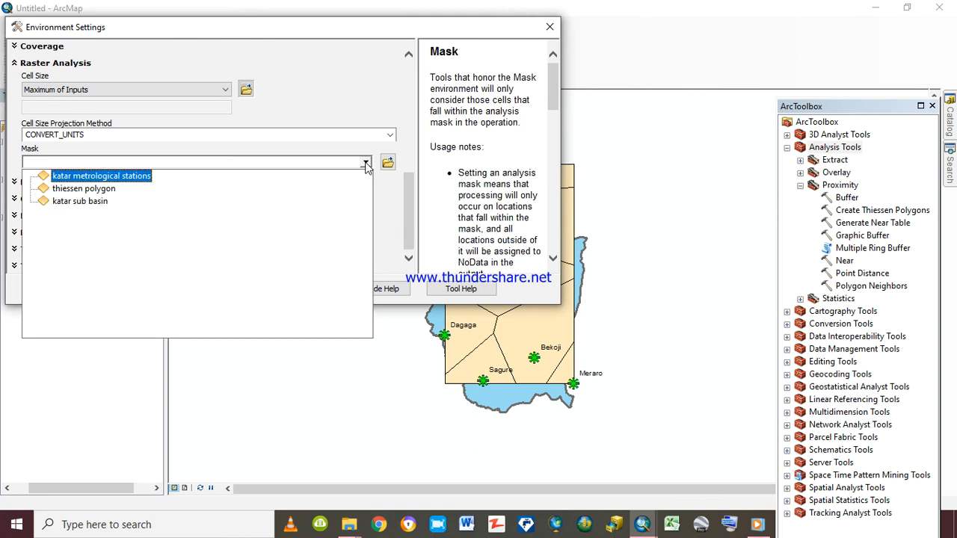
pyautogui.click(100, 199)
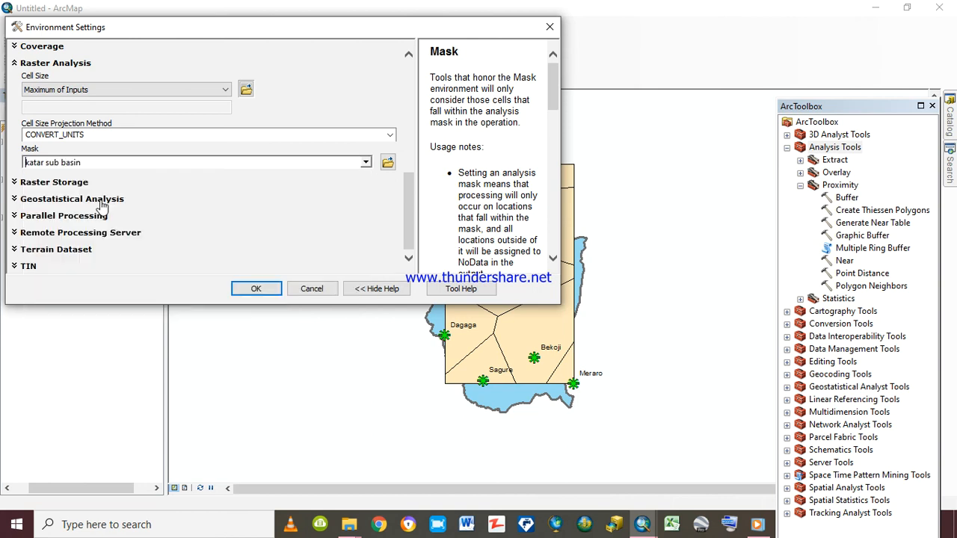
pyautogui.click(256, 289)
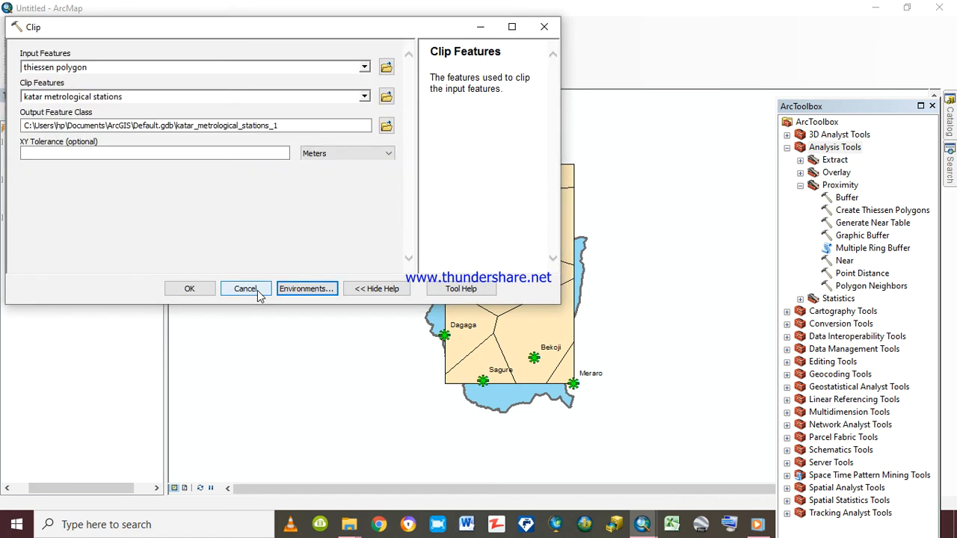
# Try to run the Clip on the thiessen polygon layer and open its result messages
pyautogui.click(192, 289)
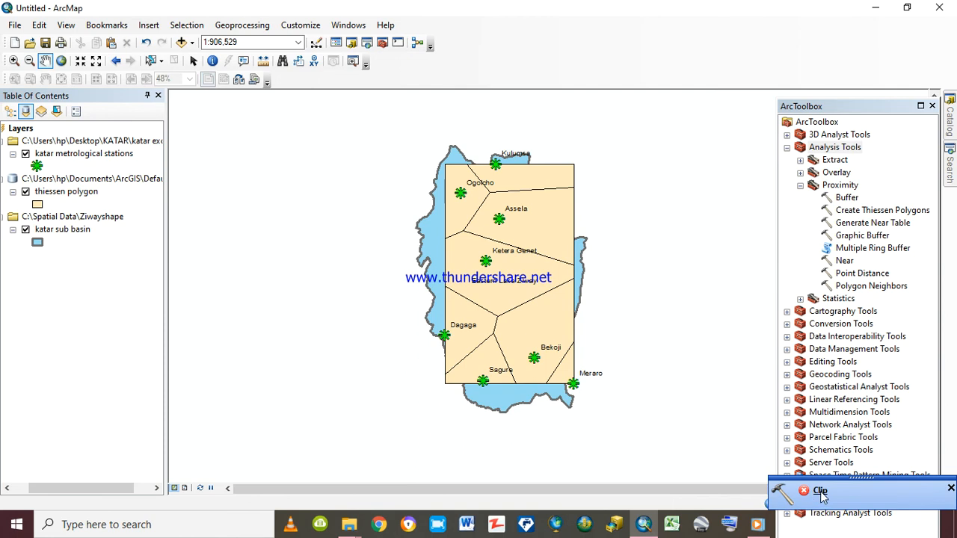
pyautogui.click(820, 491)
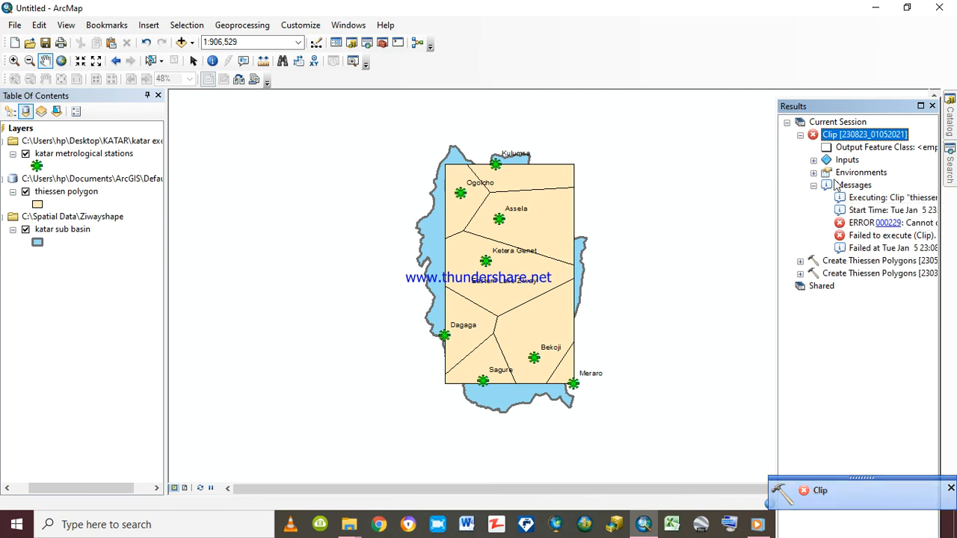
# Set up a new Clip with thiessen polygon as the input features and katar metrological stations as the clip features
pyautogui.click(254, 25)
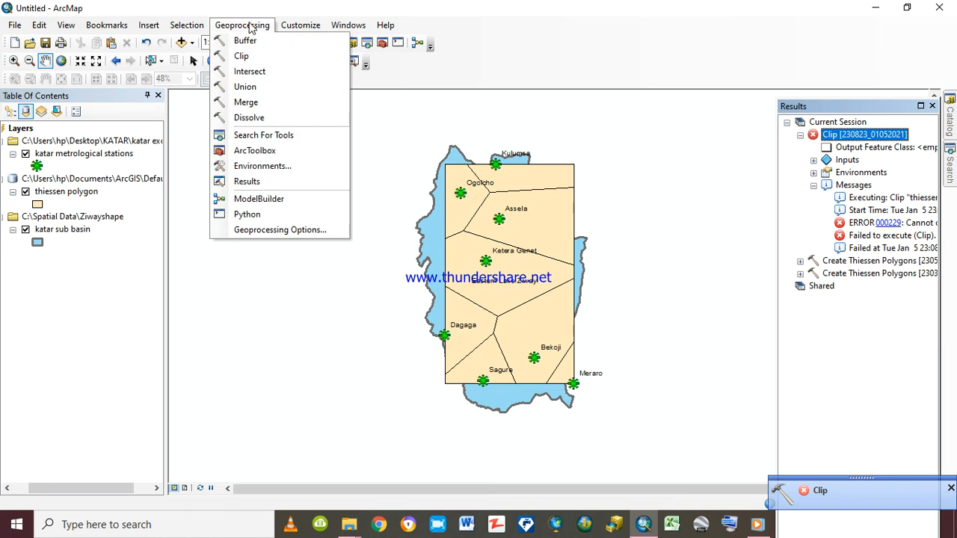
pyautogui.click(244, 56)
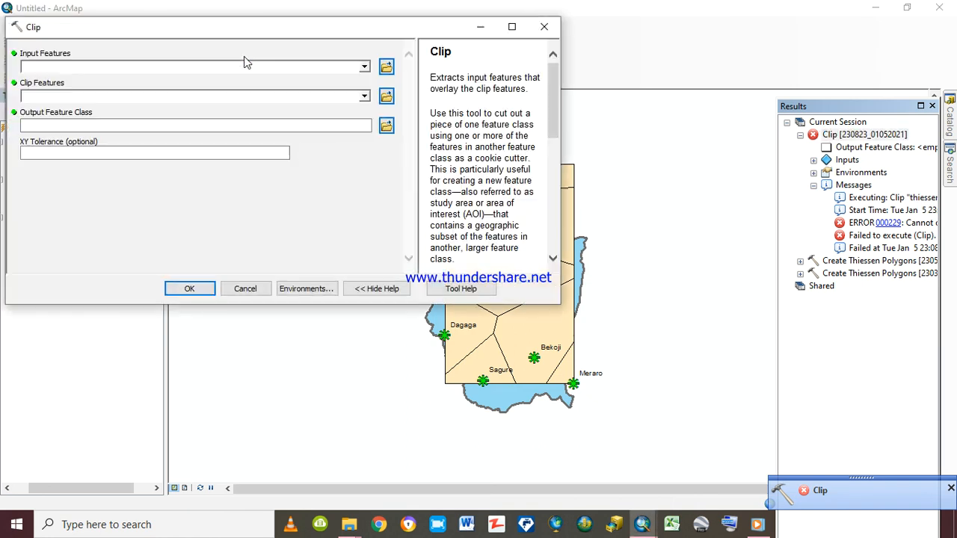
pyautogui.click(365, 68)
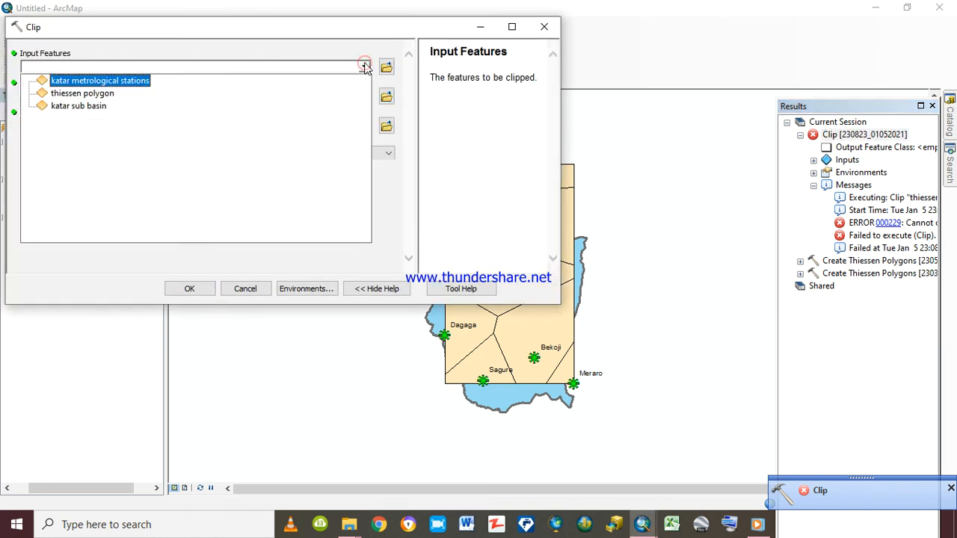
pyautogui.click(100, 93)
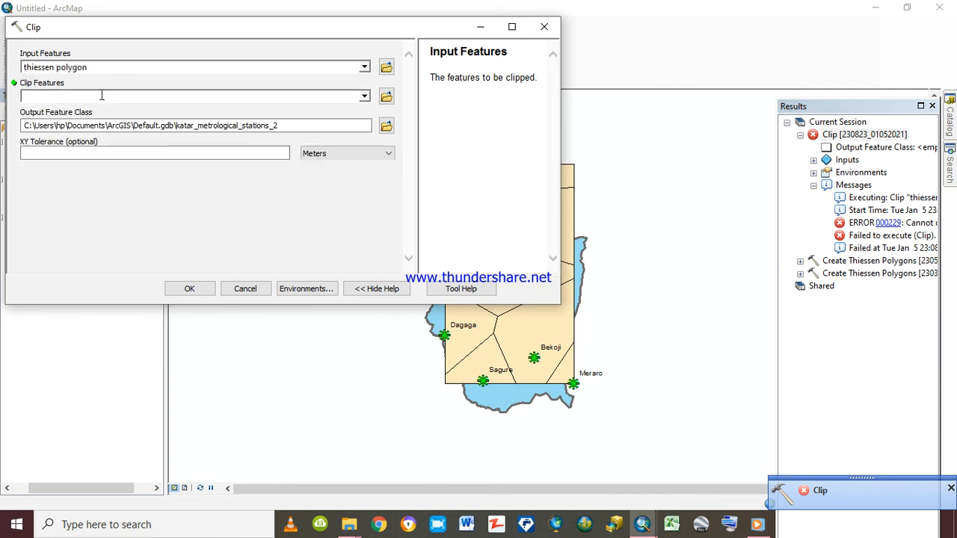
pyautogui.click(364, 97)
pyautogui.click(143, 113)
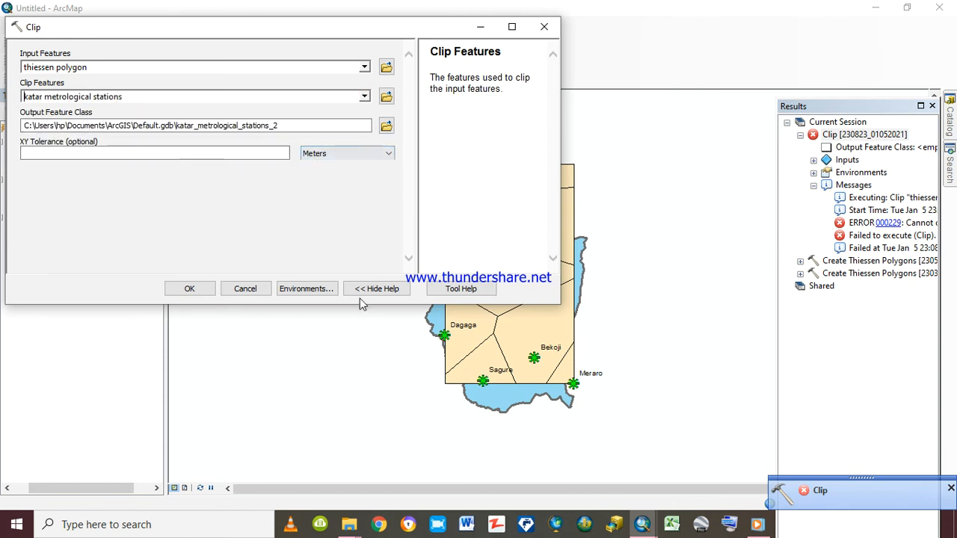
# Set the new Clip's processing extent environment to Same as Display
pyautogui.click(307, 289)
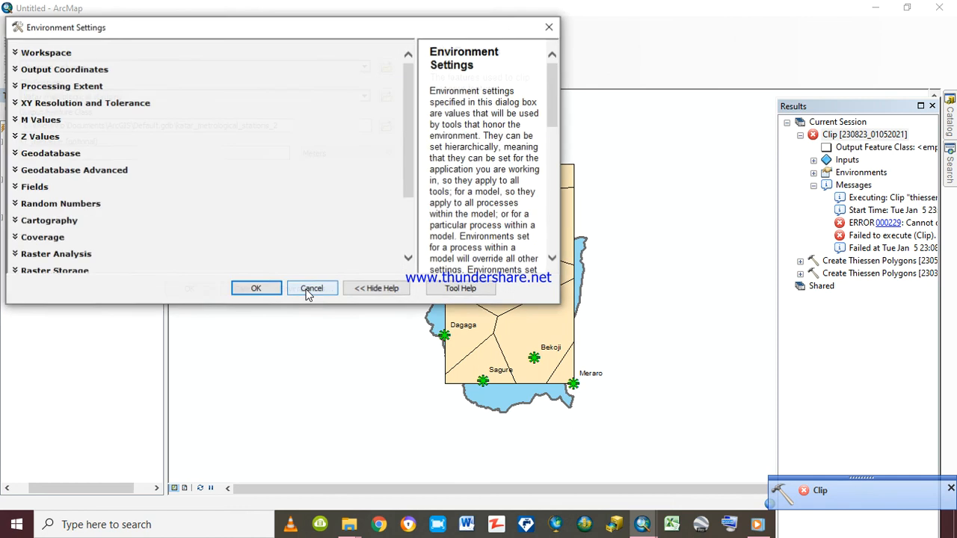
pyautogui.click(62, 86)
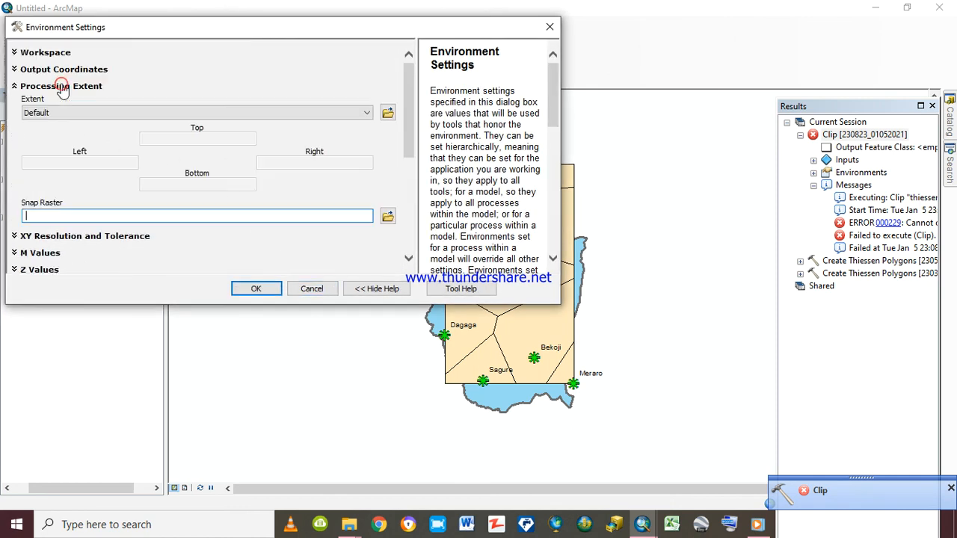
pyautogui.click(368, 112)
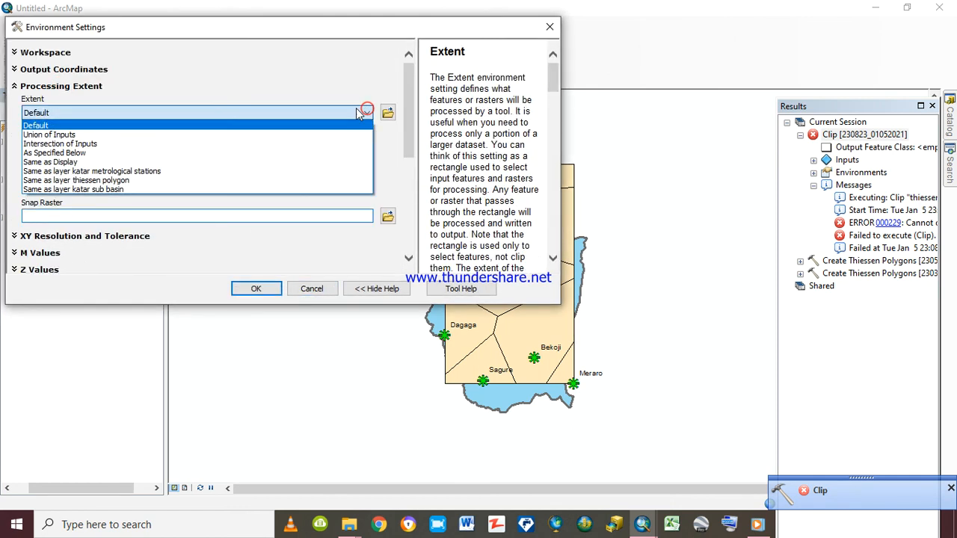
pyautogui.click(79, 163)
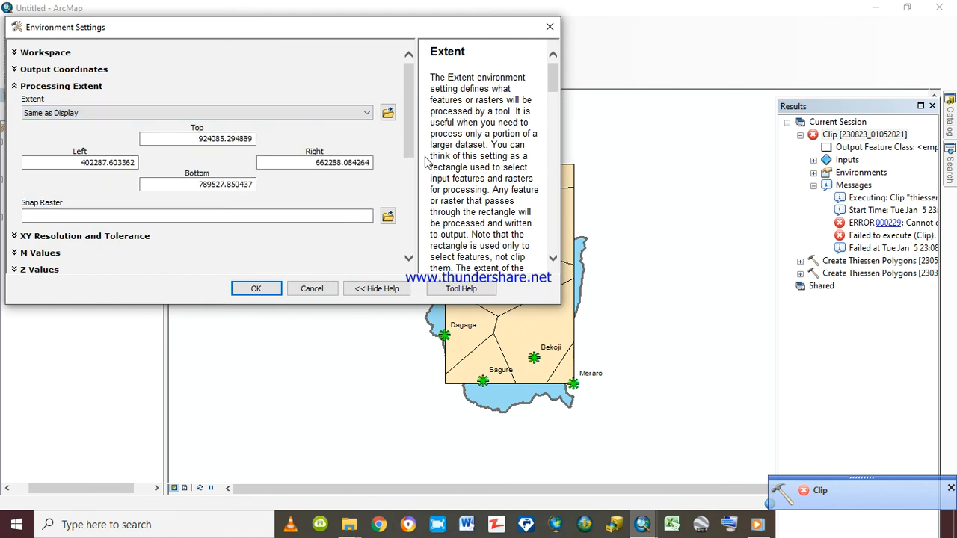
# Set the raster analysis mask to katar metrological stations and apply the environment settings
pyautogui.moveTo(408, 150); pyautogui.dragTo(408, 228)
pyautogui.click(87, 216)
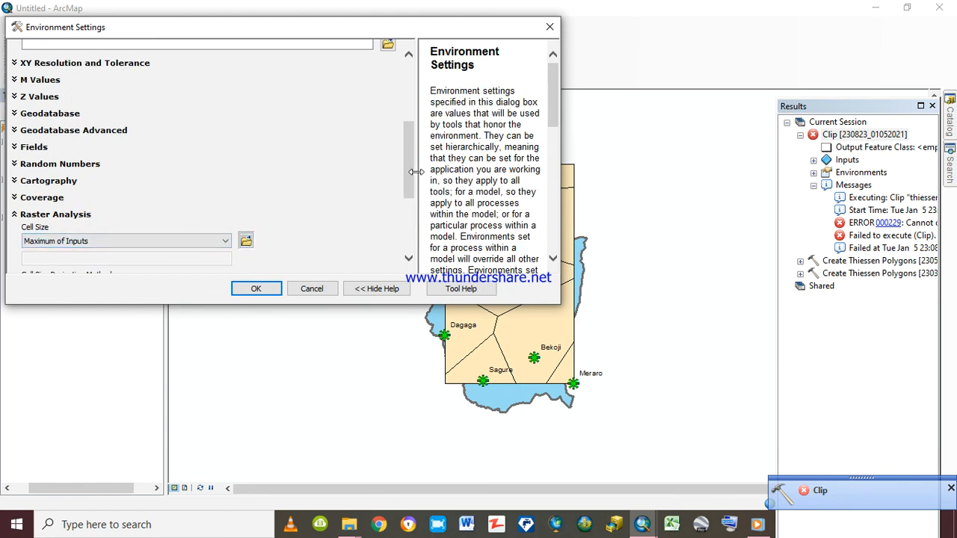
pyautogui.scroll(-5, 416, 202)
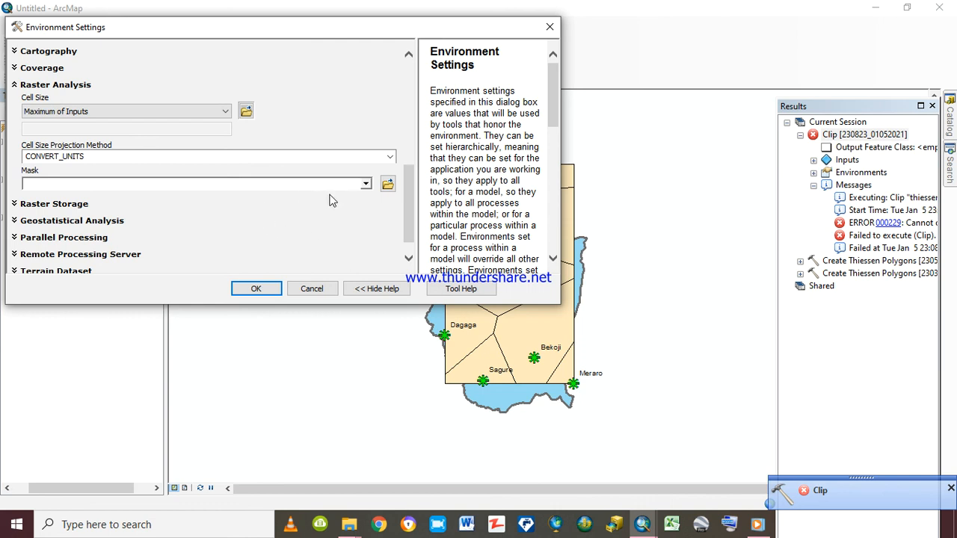
pyautogui.click(366, 184)
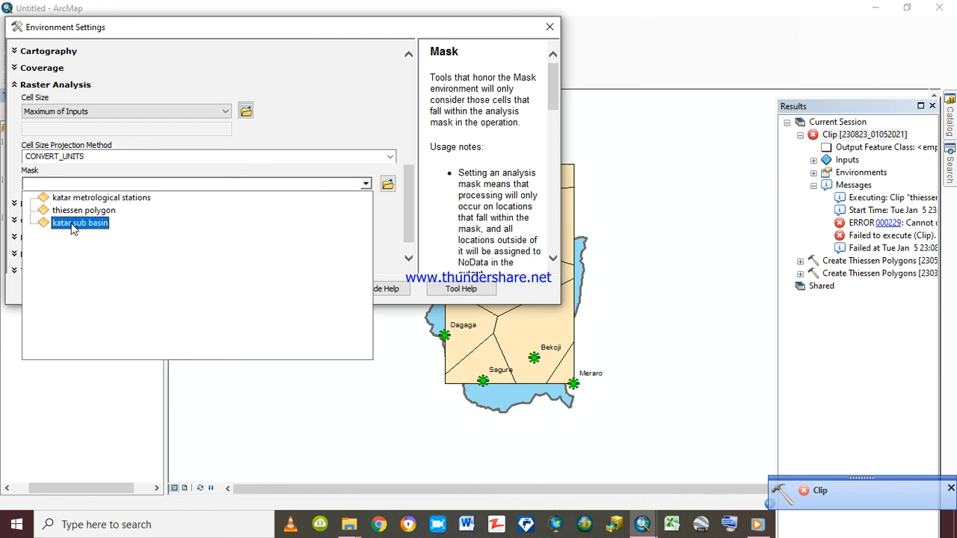
pyautogui.click(112, 202)
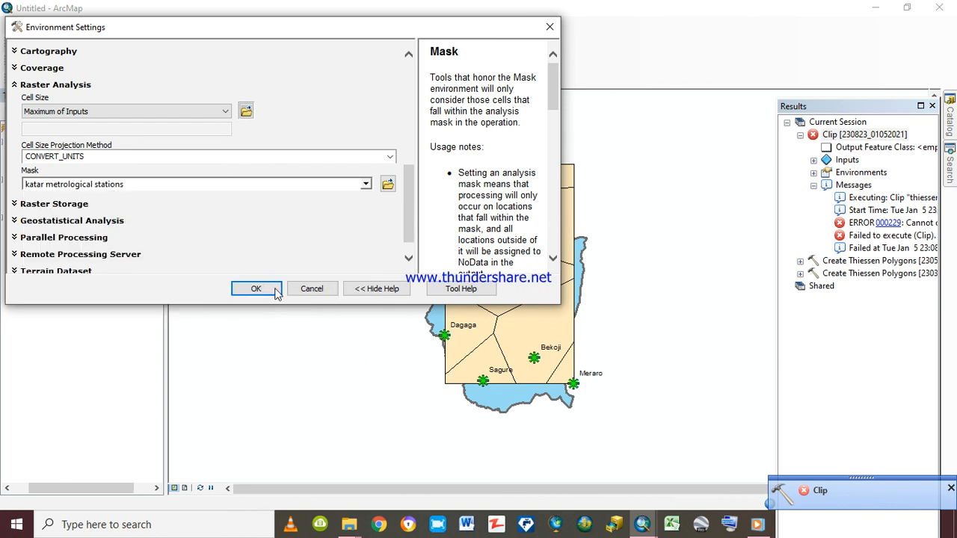
pyautogui.click(248, 290)
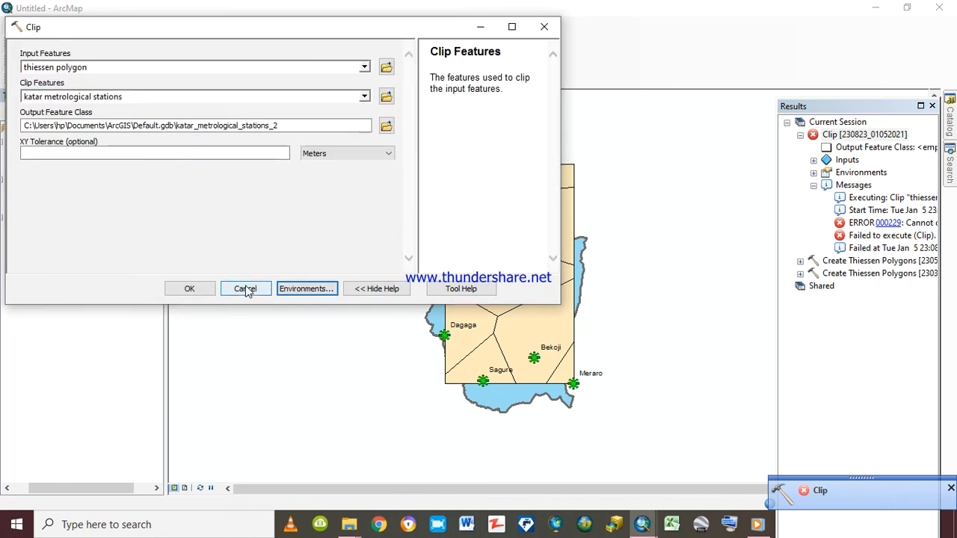
# Try to run the Clip on thiessen polygon, dismiss its notifications and review the widened Results window before closing it
pyautogui.click(199, 290)
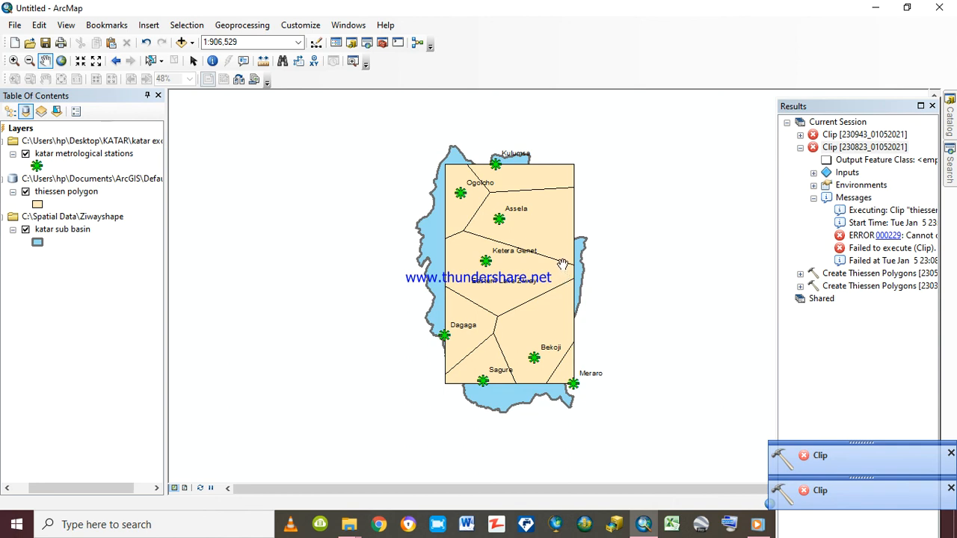
pyautogui.click(951, 454)
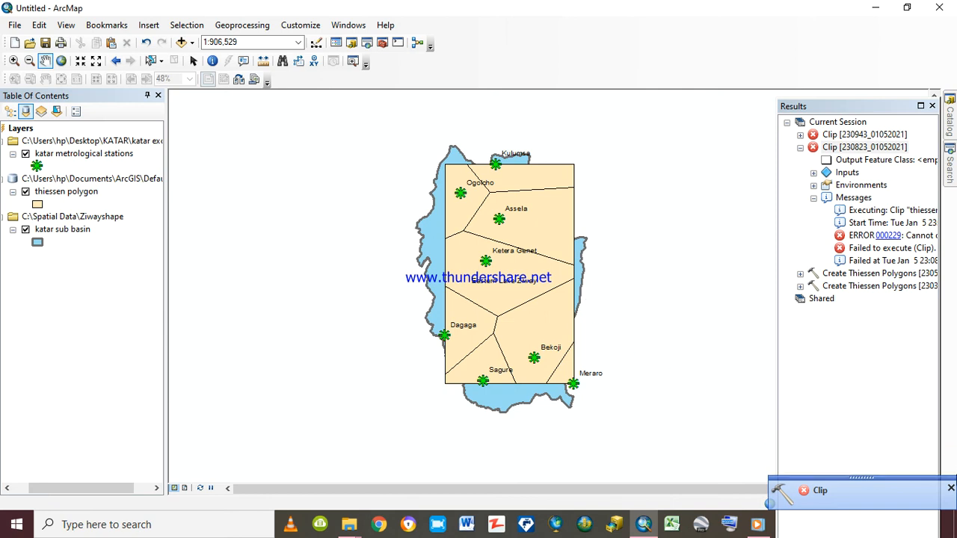
pyautogui.click(806, 498)
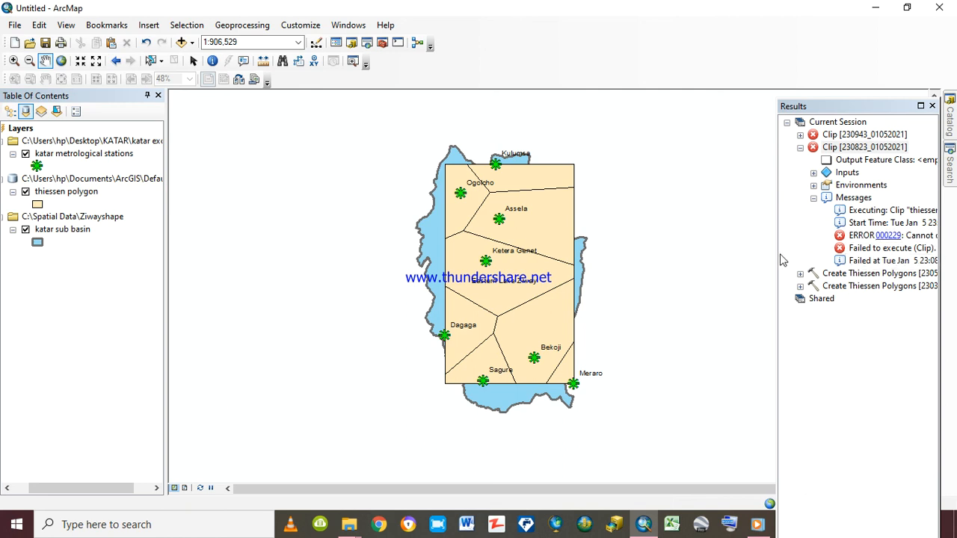
pyautogui.moveTo(776, 254); pyautogui.dragTo(622, 239)
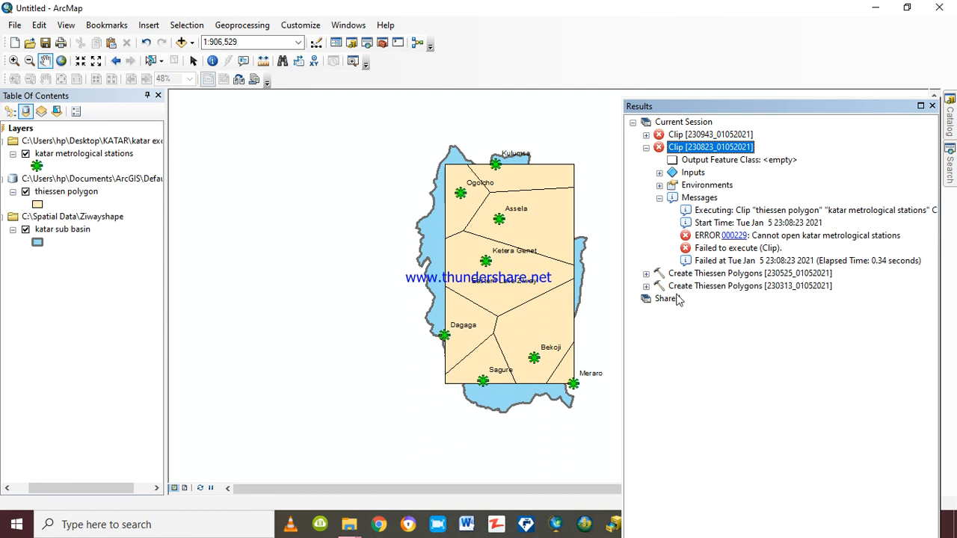
pyautogui.click(932, 106)
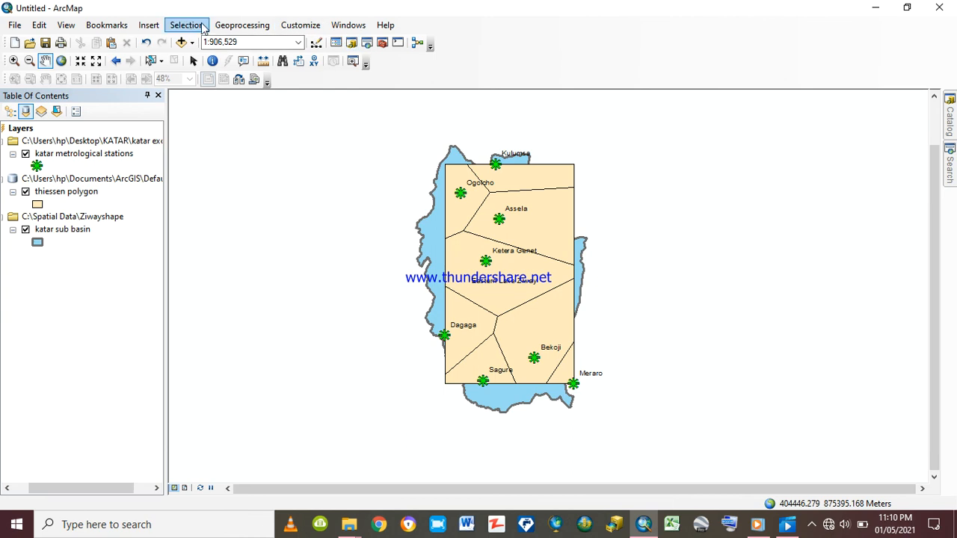
# Set up a new Clip with katar metrological stations as the input features and thiessen polygon as the clip features
pyautogui.click(241, 26)
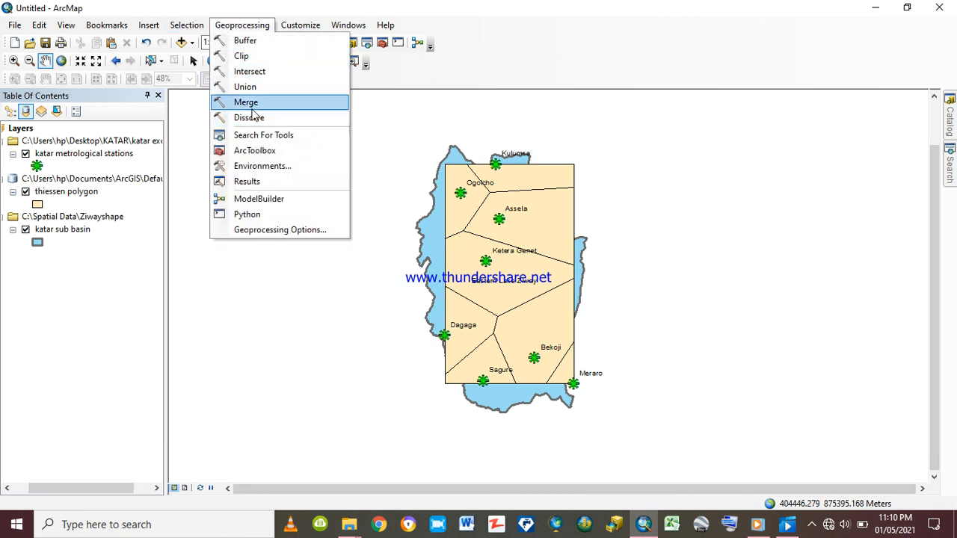
pyautogui.click(241, 57)
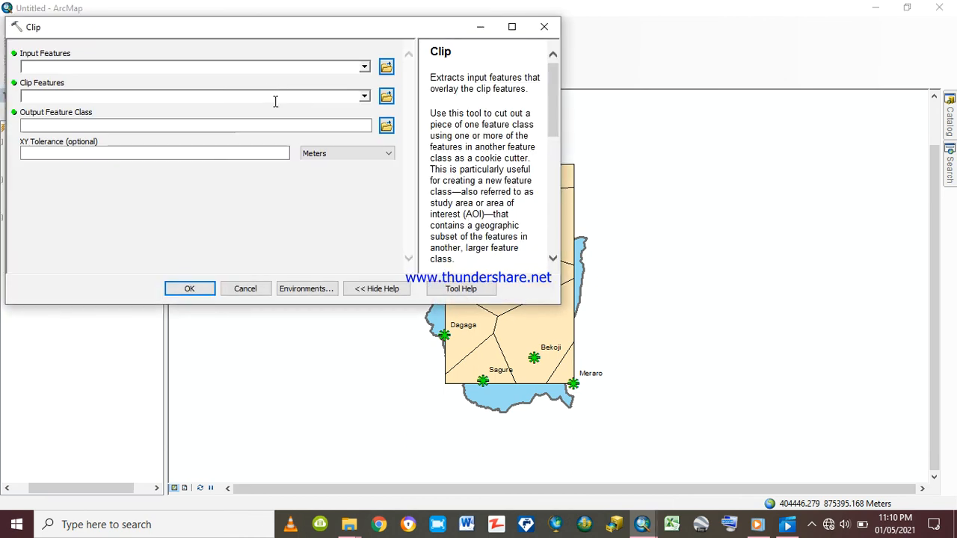
pyautogui.click(364, 67)
pyautogui.click(138, 83)
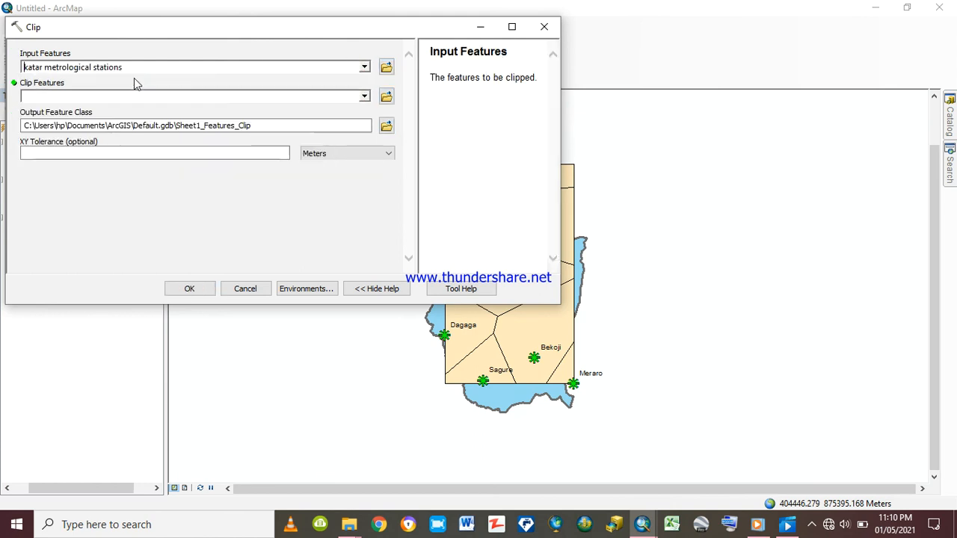
pyautogui.click(364, 97)
pyautogui.click(94, 121)
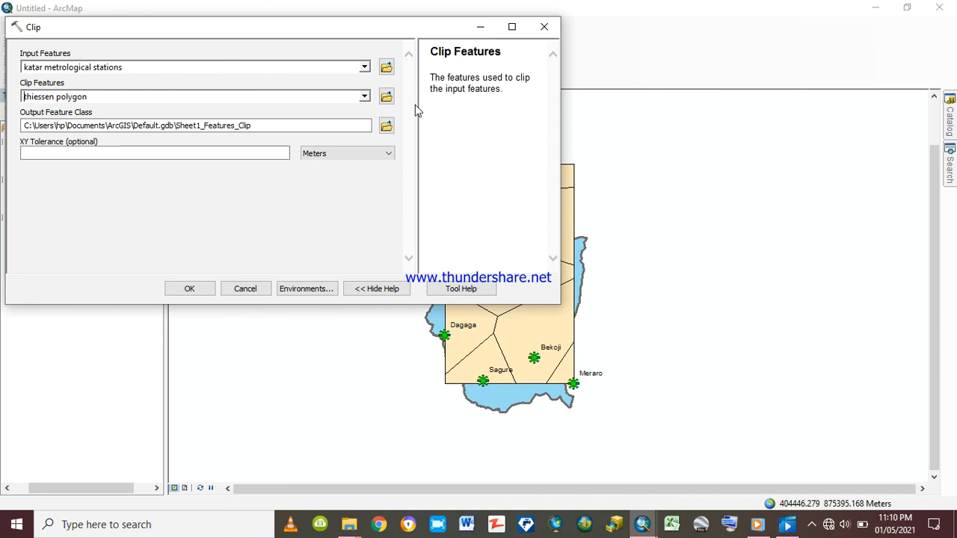
# Set the processing extent environment to Same as Display for the Clip of the stations layer
pyautogui.click(300, 293)
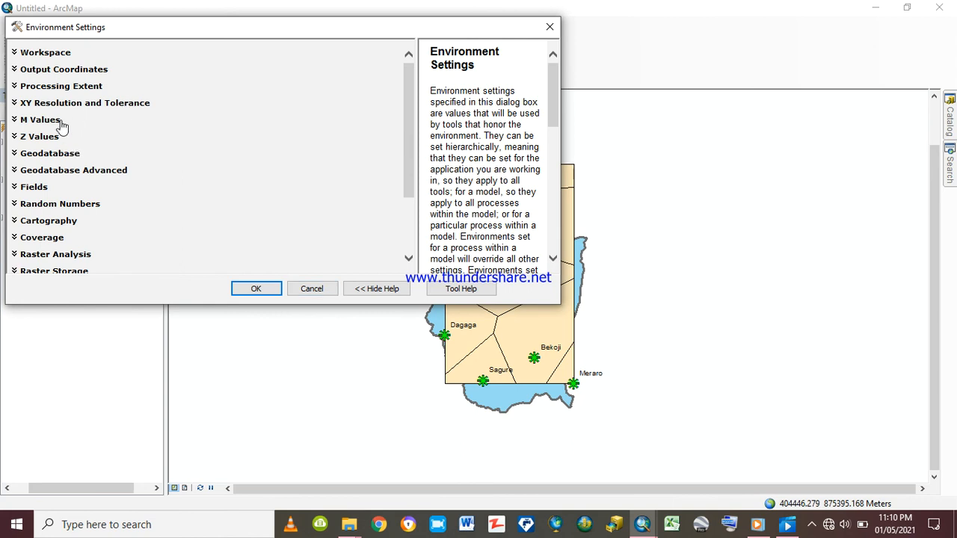
pyautogui.click(67, 87)
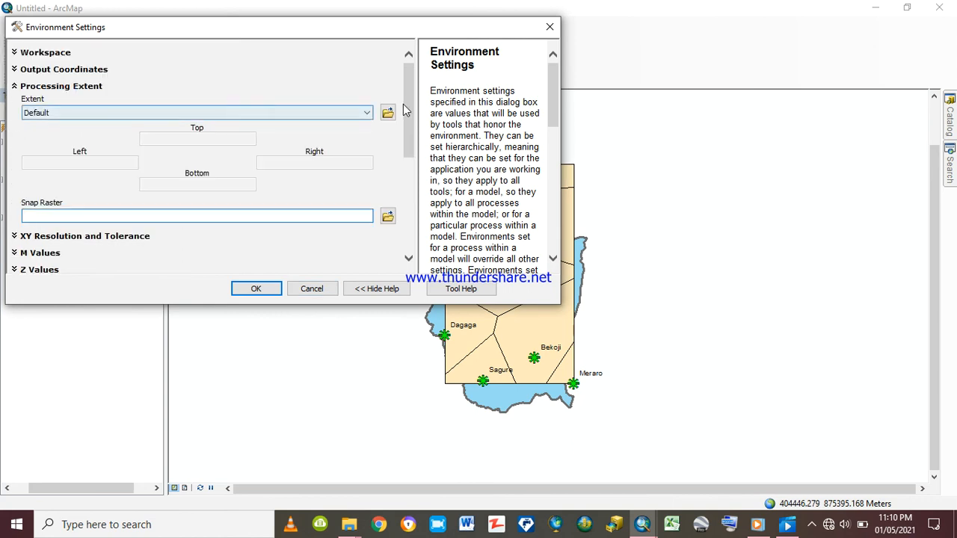
pyautogui.click(367, 113)
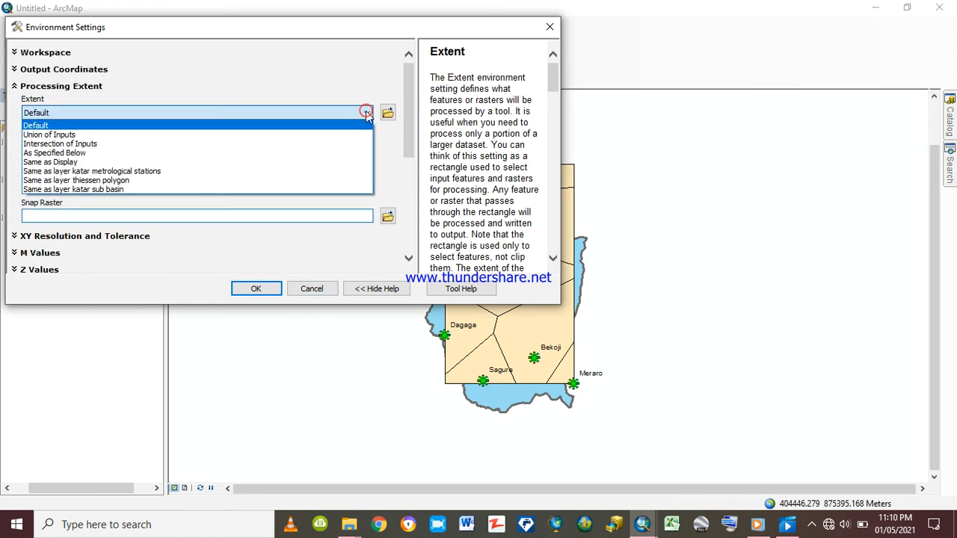
pyautogui.click(90, 166)
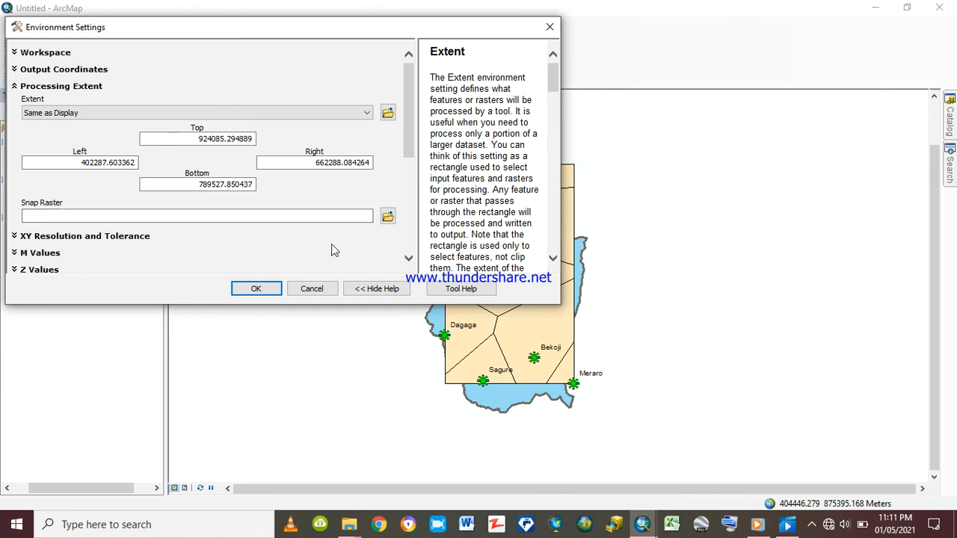
# Set the raster analysis mask to katar metrological stations, apply the environment settings and try to run the Clip
pyautogui.moveTo(412, 153); pyautogui.dragTo(412, 244)
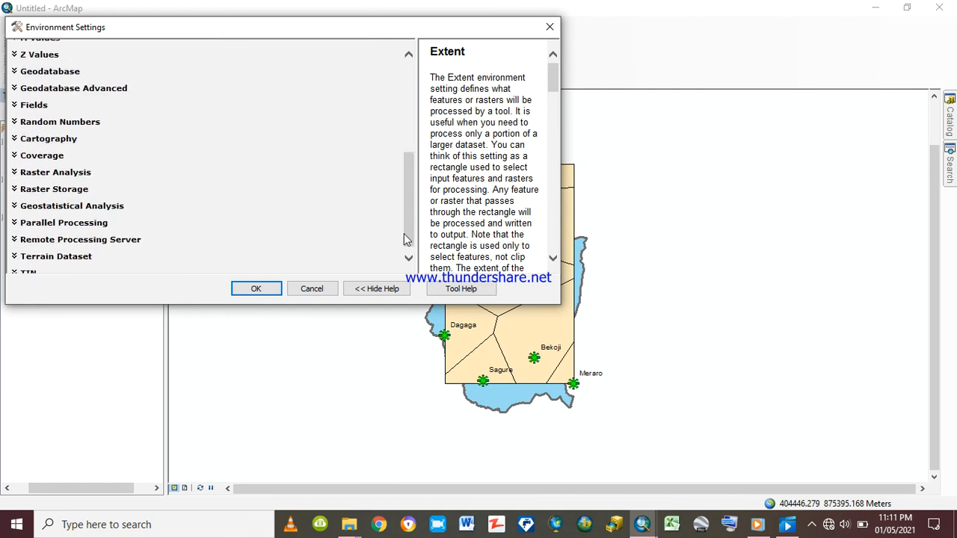
pyautogui.click(88, 172)
pyautogui.click(88, 172)
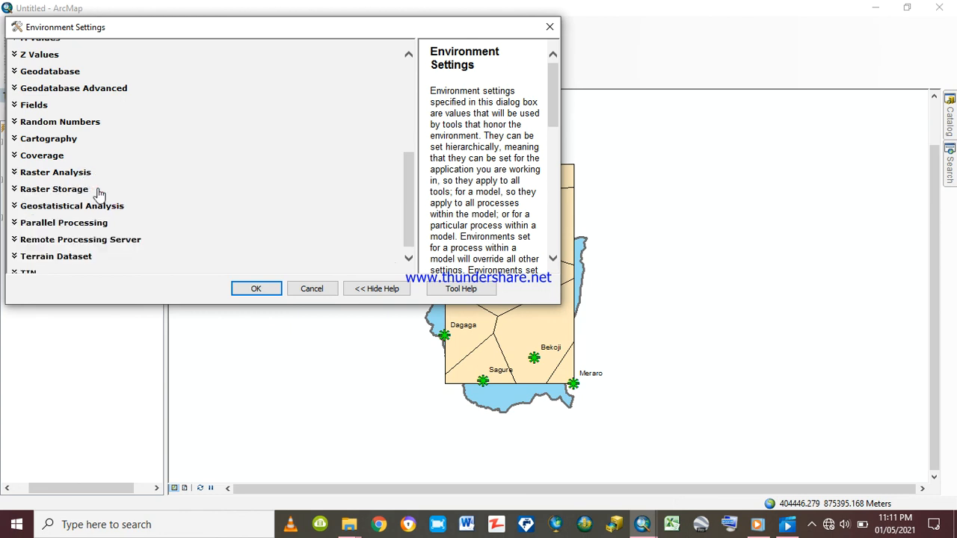
pyautogui.click(86, 172)
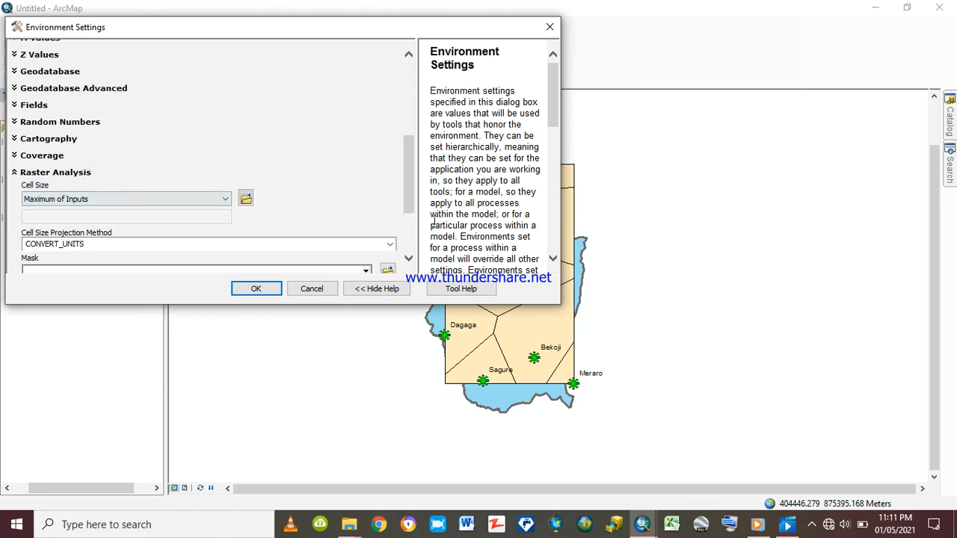
pyautogui.moveTo(410, 214); pyautogui.dragTo(419, 248)
pyautogui.click(366, 179)
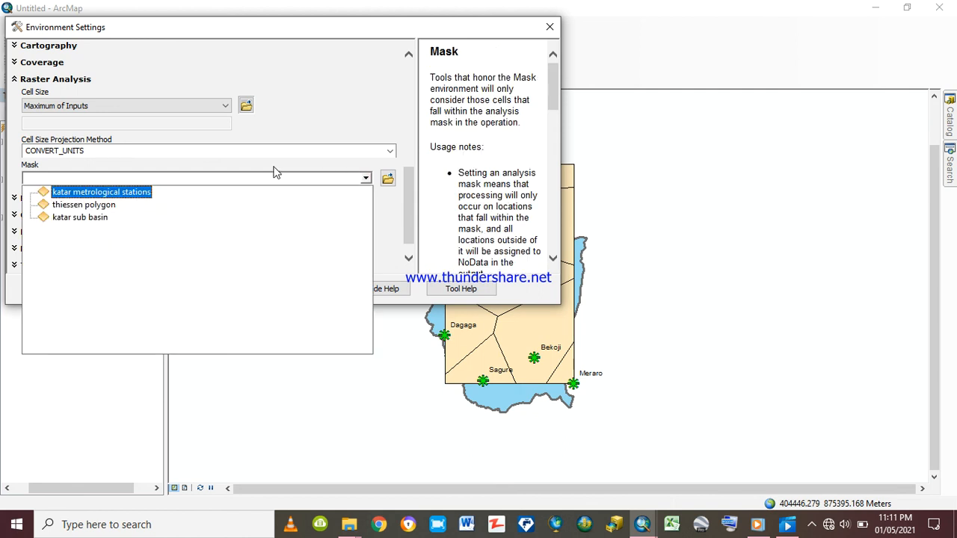
pyautogui.click(119, 193)
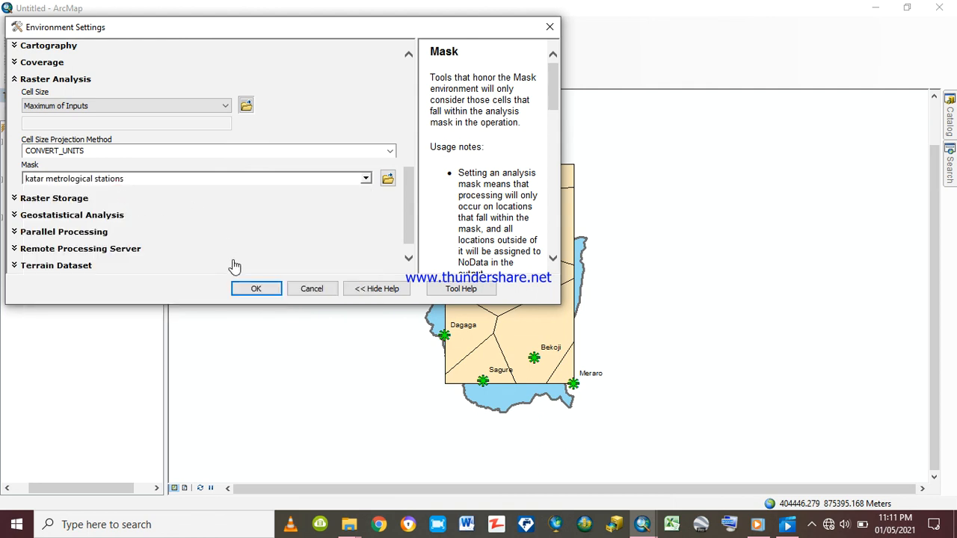
pyautogui.click(258, 293)
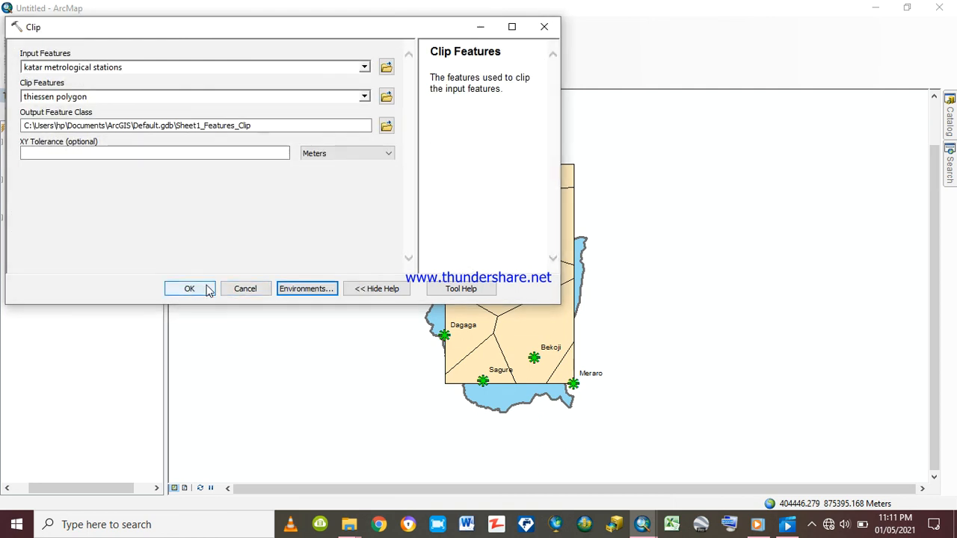
pyautogui.click(199, 289)
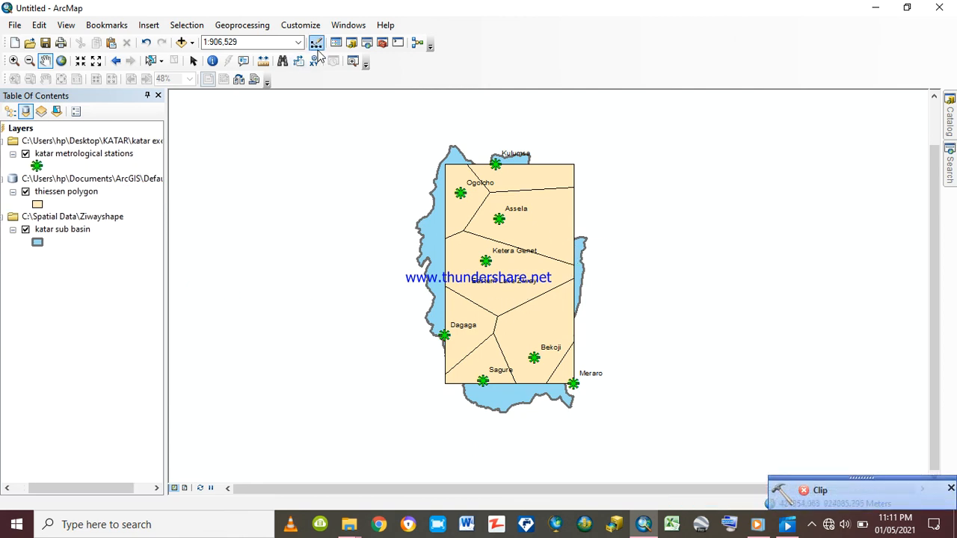
# Set up another Clip with thiessen polygon as the input features and katar metrological stations as the clip features
pyautogui.click(241, 26)
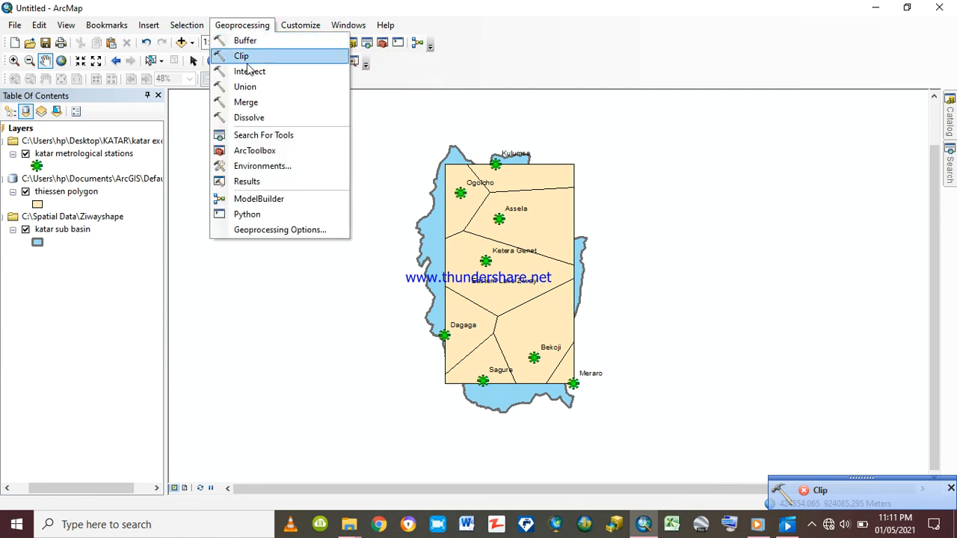
pyautogui.click(242, 56)
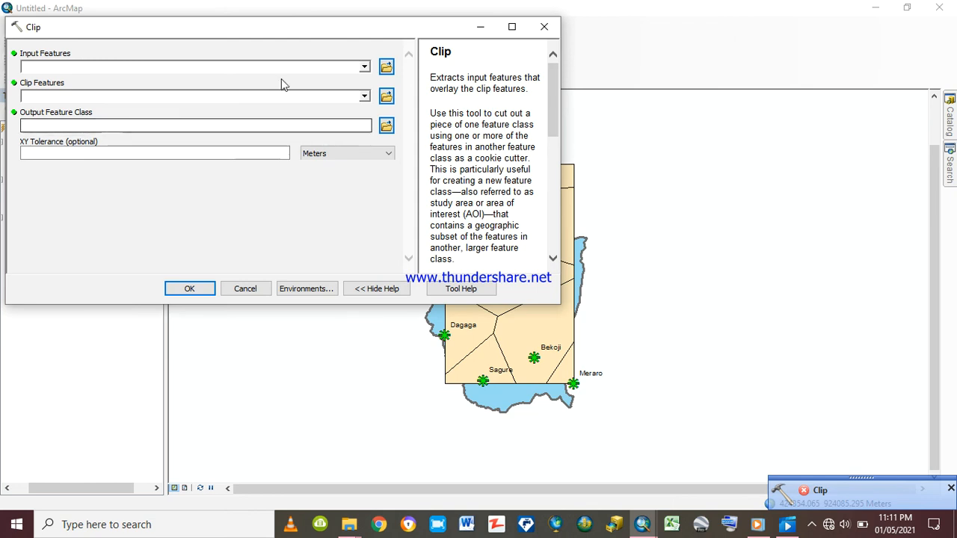
pyautogui.click(364, 68)
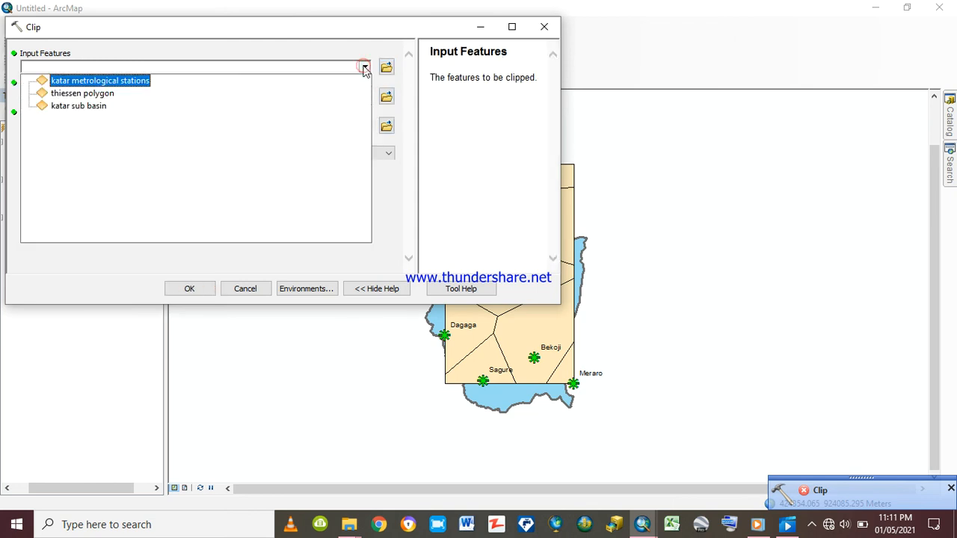
pyautogui.click(96, 94)
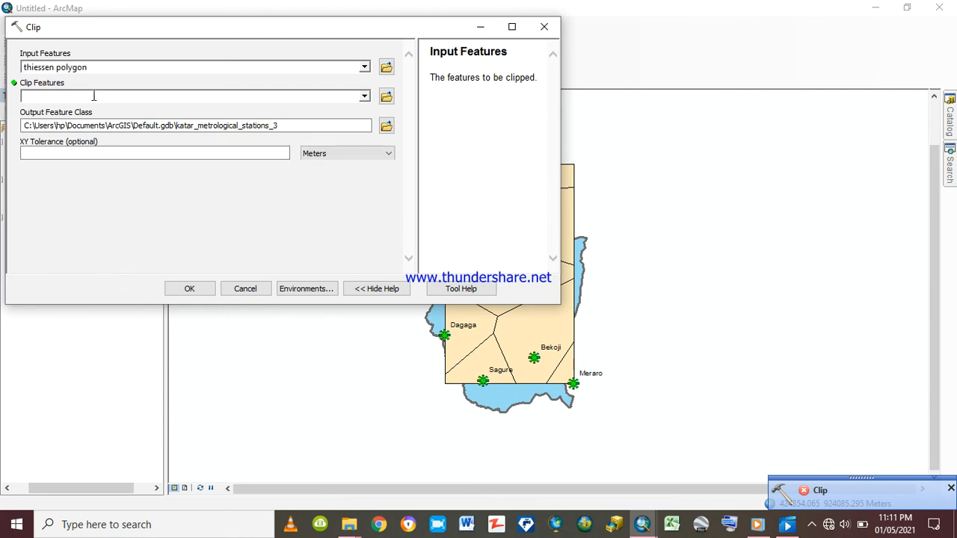
pyautogui.click(364, 98)
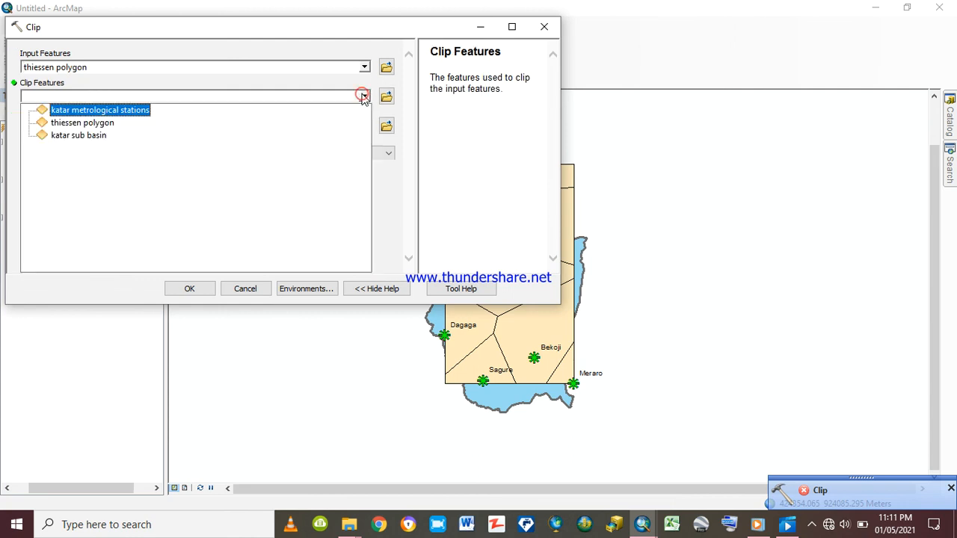
pyautogui.click(118, 110)
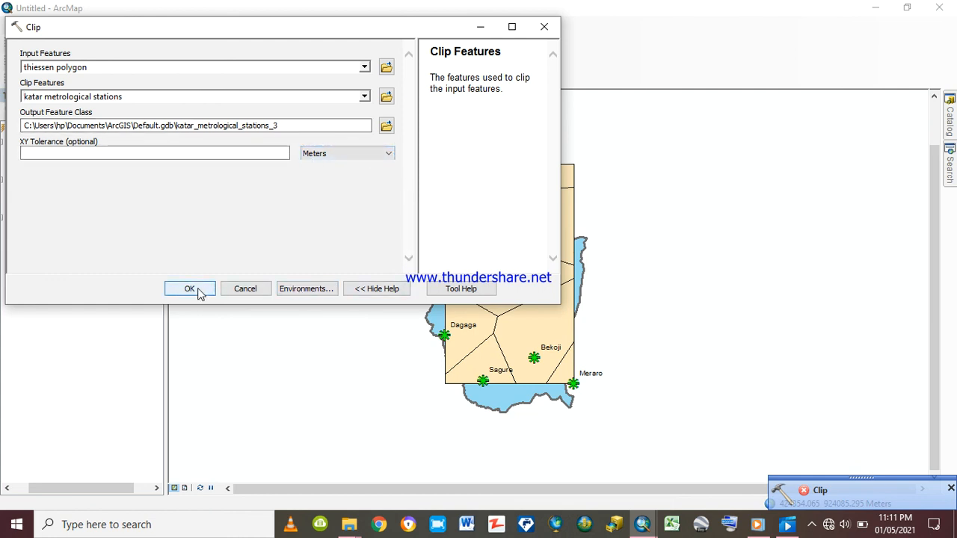
# Set the processing extent environment of the thiessen polygon Clip to Same as Display
pyautogui.click(312, 290)
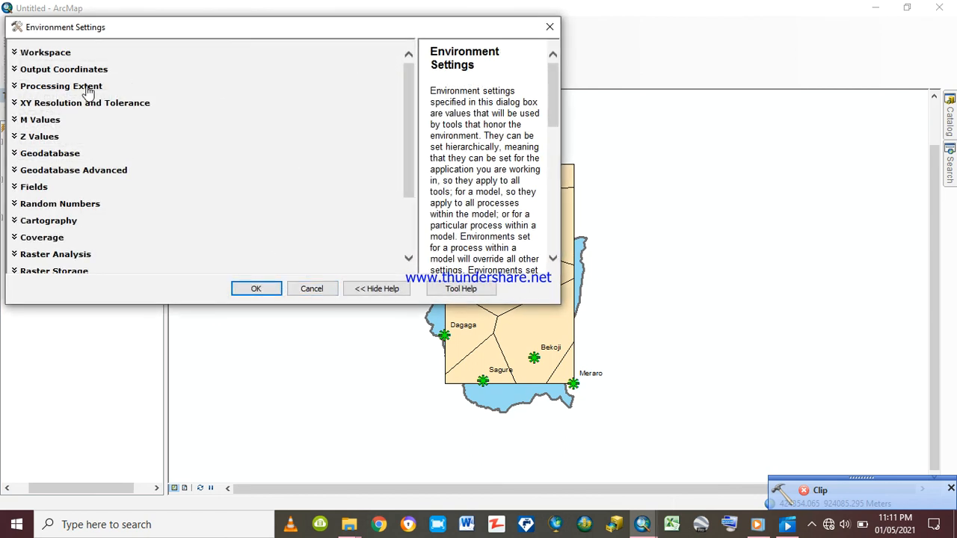
pyautogui.click(86, 89)
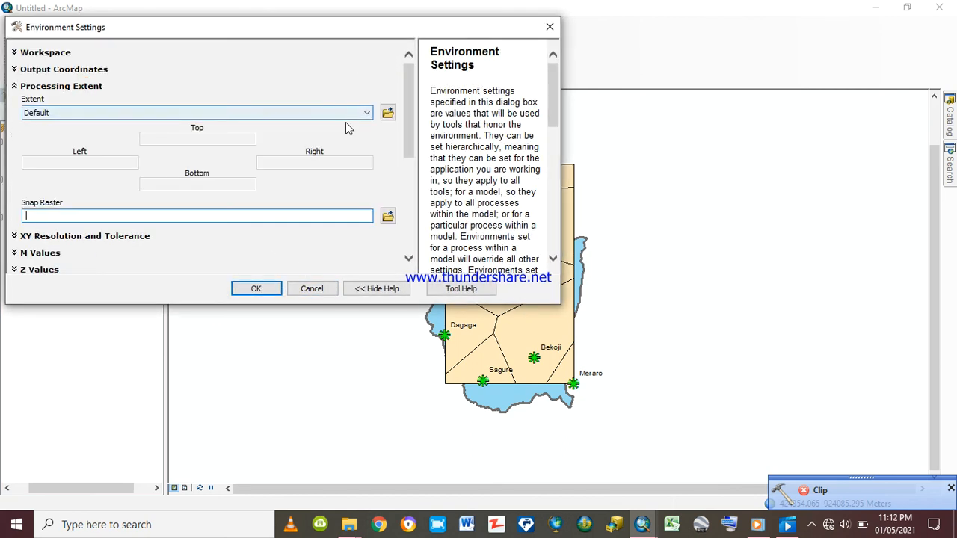
pyautogui.click(366, 113)
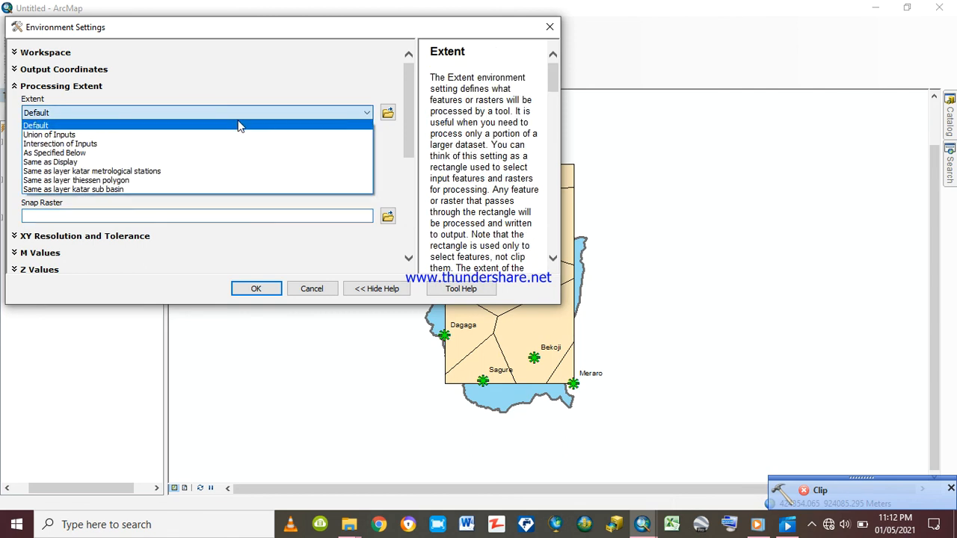
pyautogui.click(89, 161)
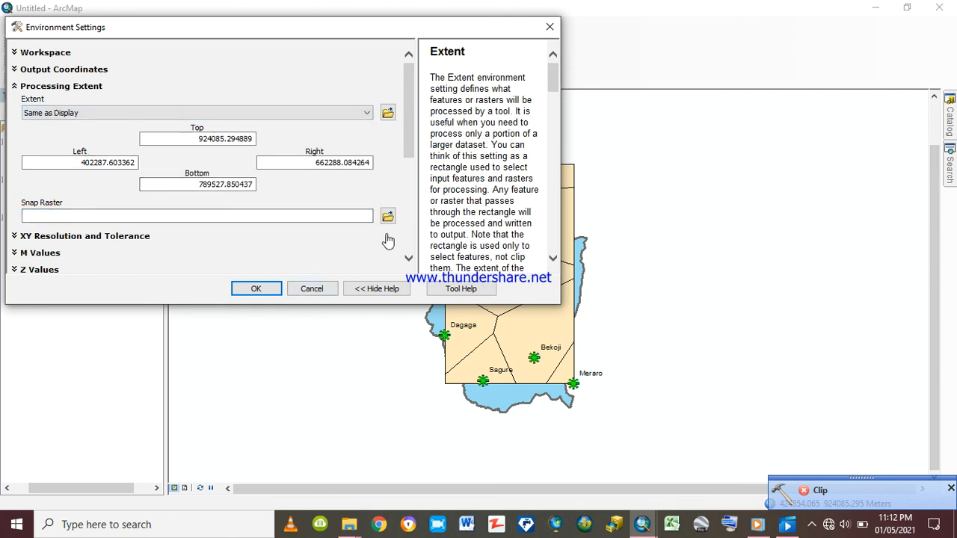
# Set the raster analysis mask to katar sub basin and apply the environment settings
pyautogui.moveTo(409, 166); pyautogui.dragTo(425, 246)
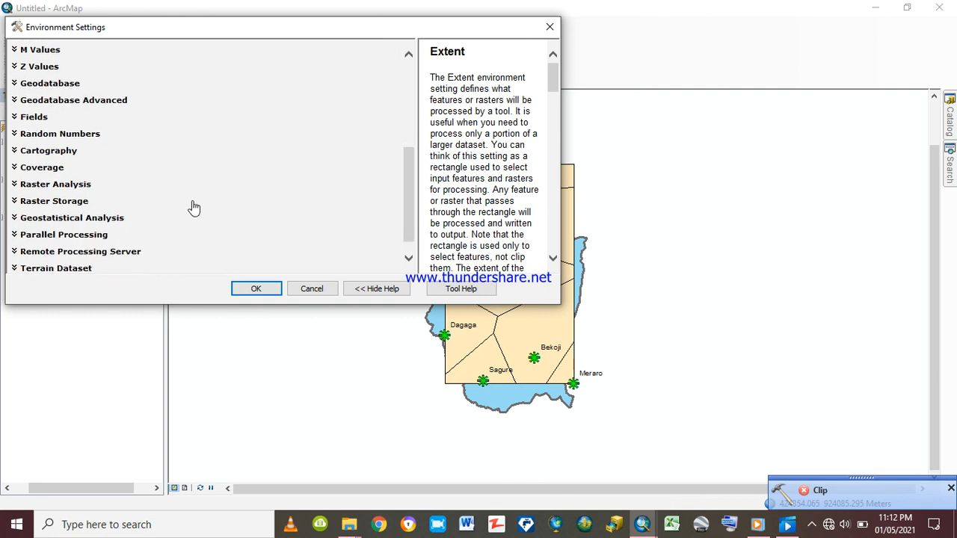
pyautogui.click(78, 185)
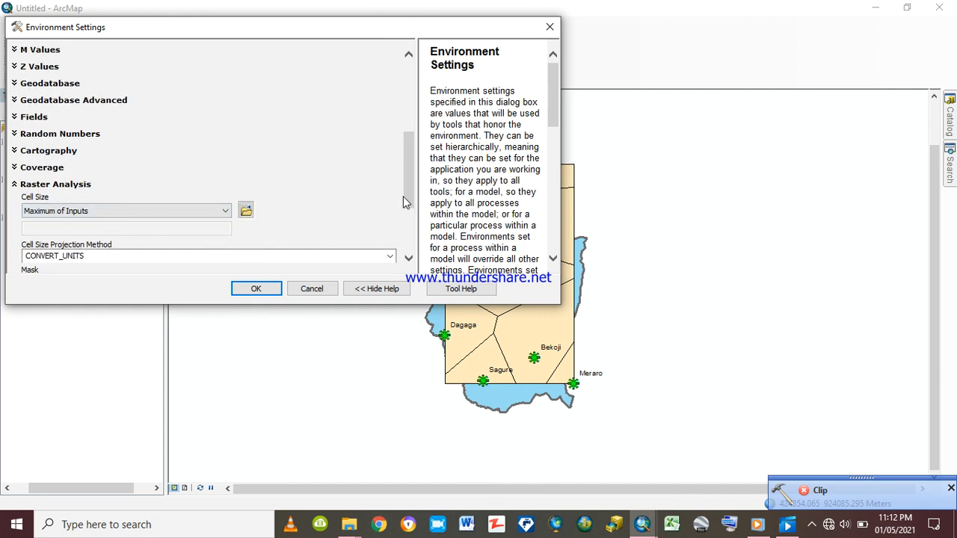
pyautogui.moveTo(405, 196); pyautogui.dragTo(417, 239)
pyautogui.click(365, 169)
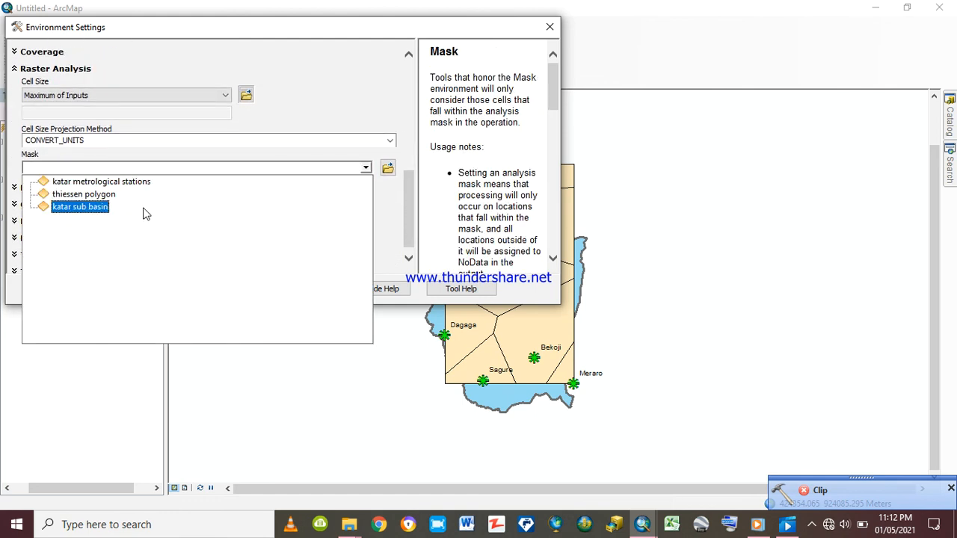
pyautogui.click(103, 209)
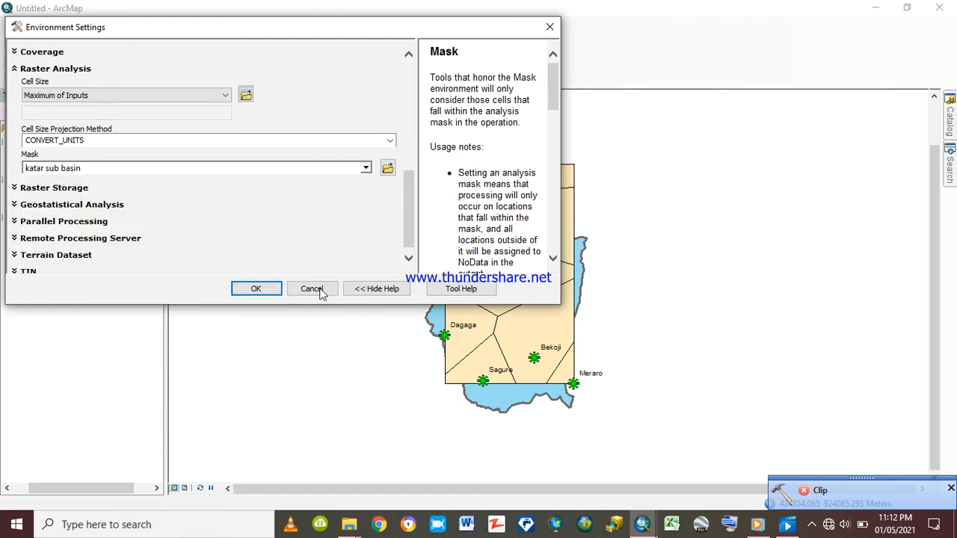
pyautogui.click(271, 291)
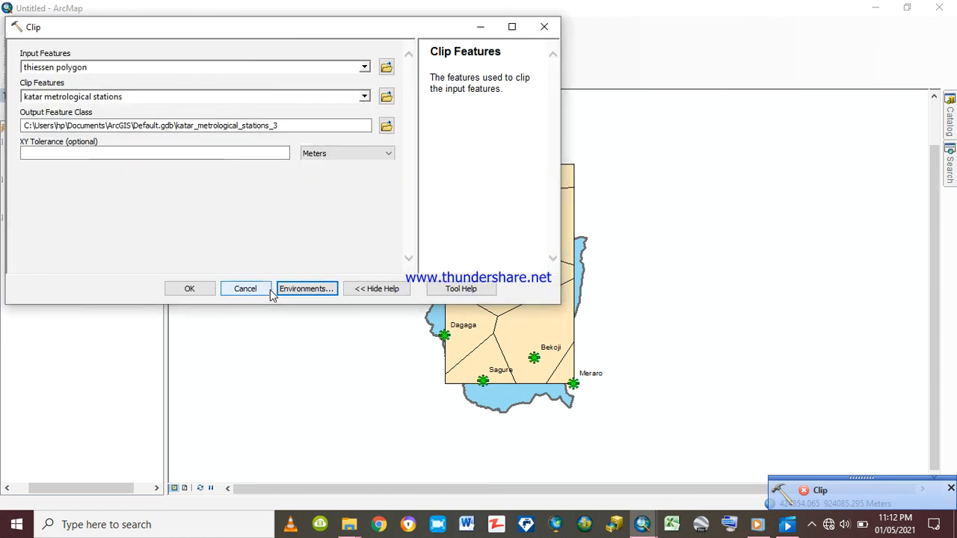
# Try to run the Clip of thiessen polygon with katar metrological stations and dismiss both Clip notifications
pyautogui.click(197, 292)
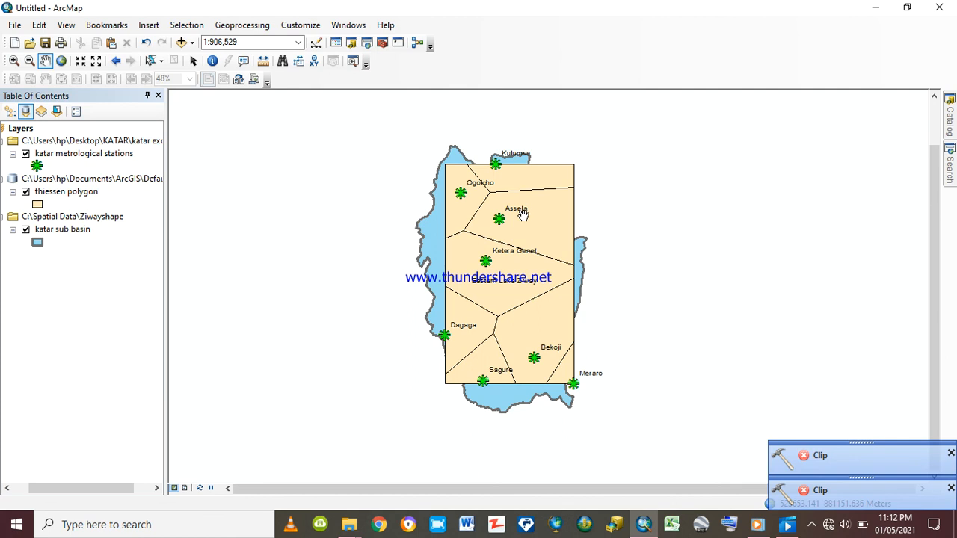
pyautogui.click(951, 454)
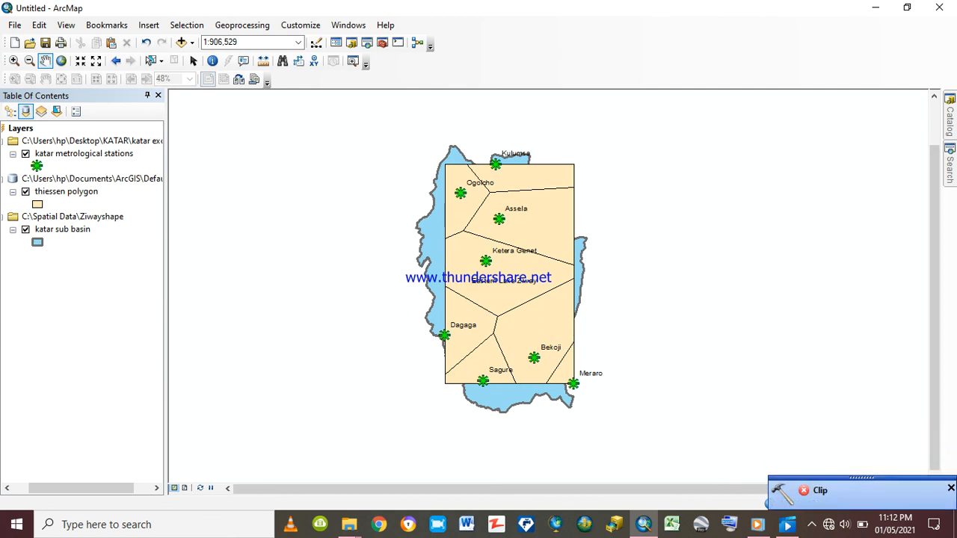
pyautogui.click(950, 489)
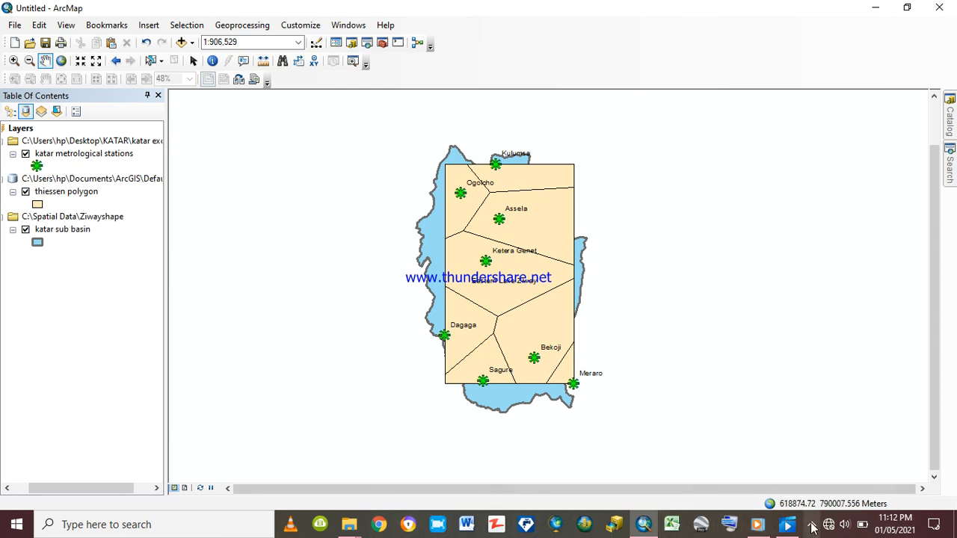
pyautogui.click(811, 524)
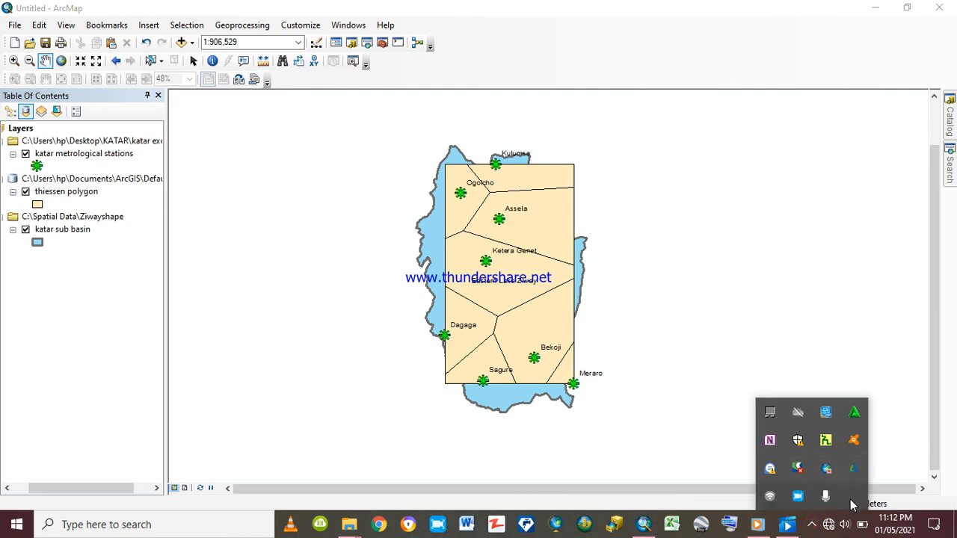
pyautogui.click(798, 497)
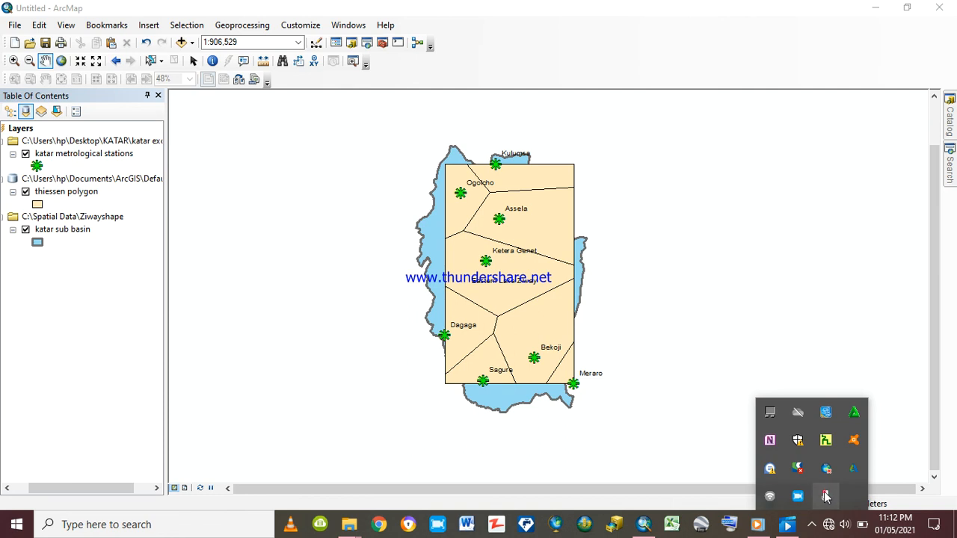
pyautogui.click(826, 497)
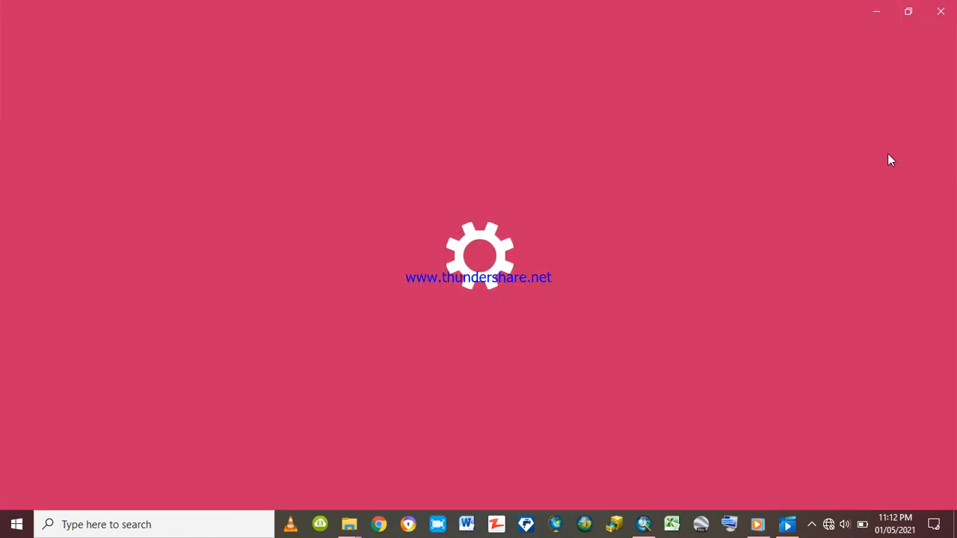
pyautogui.click(941, 14)
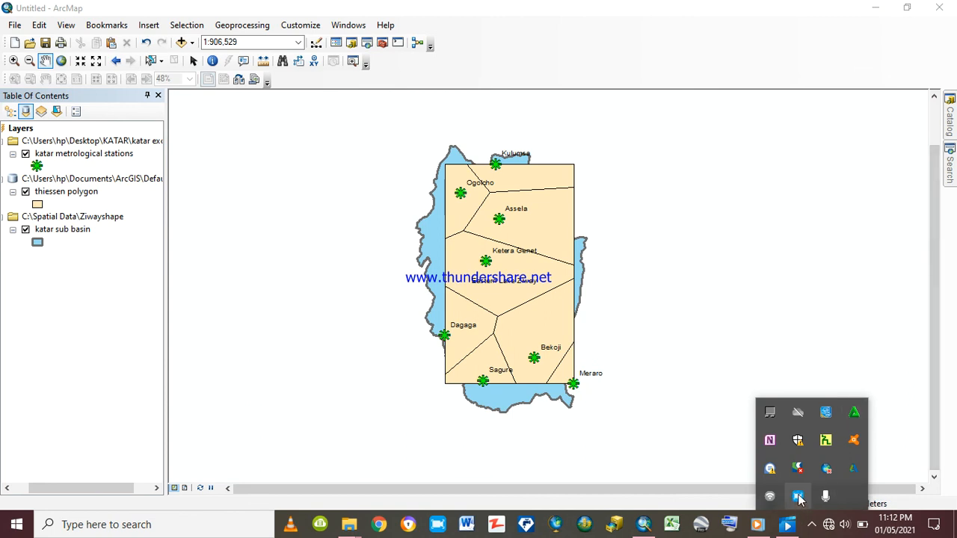
pyautogui.click(798, 496)
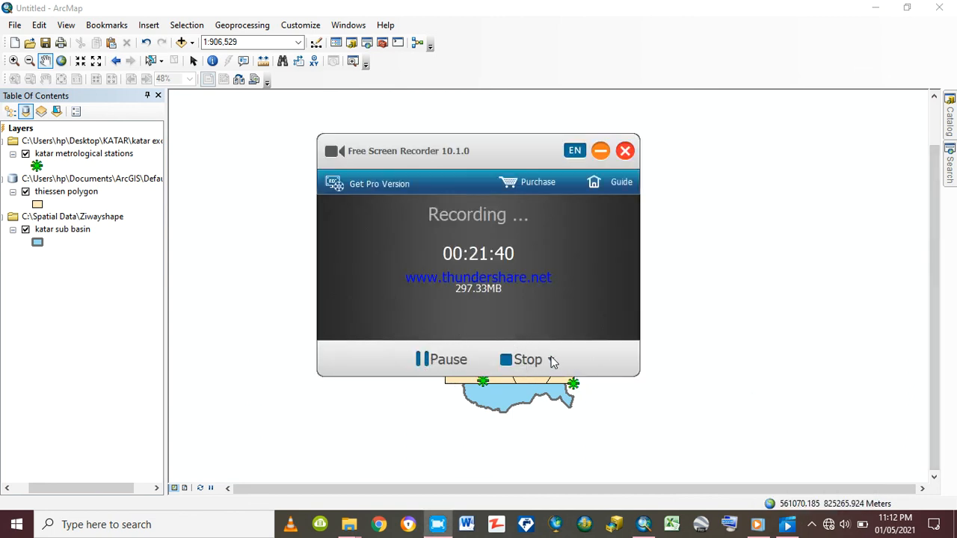
pyautogui.click(551, 362)
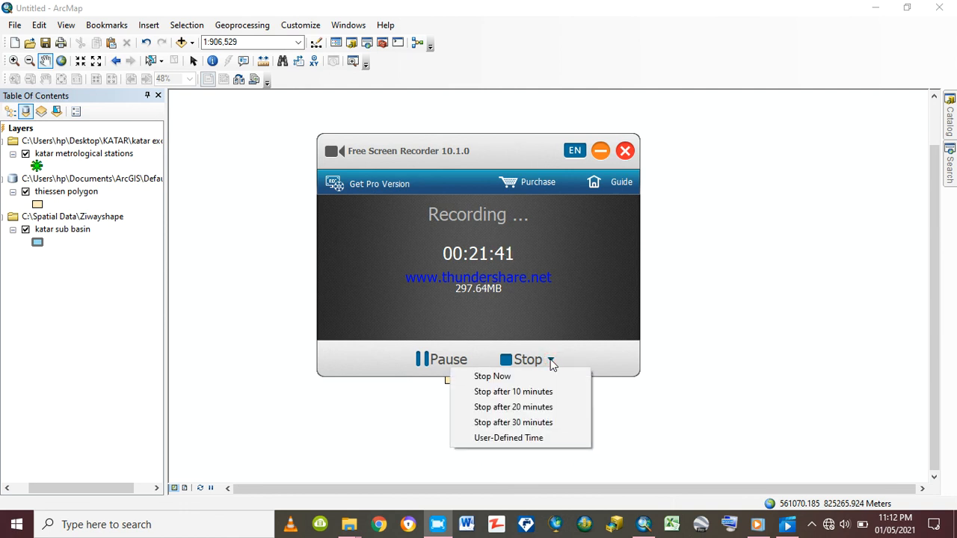